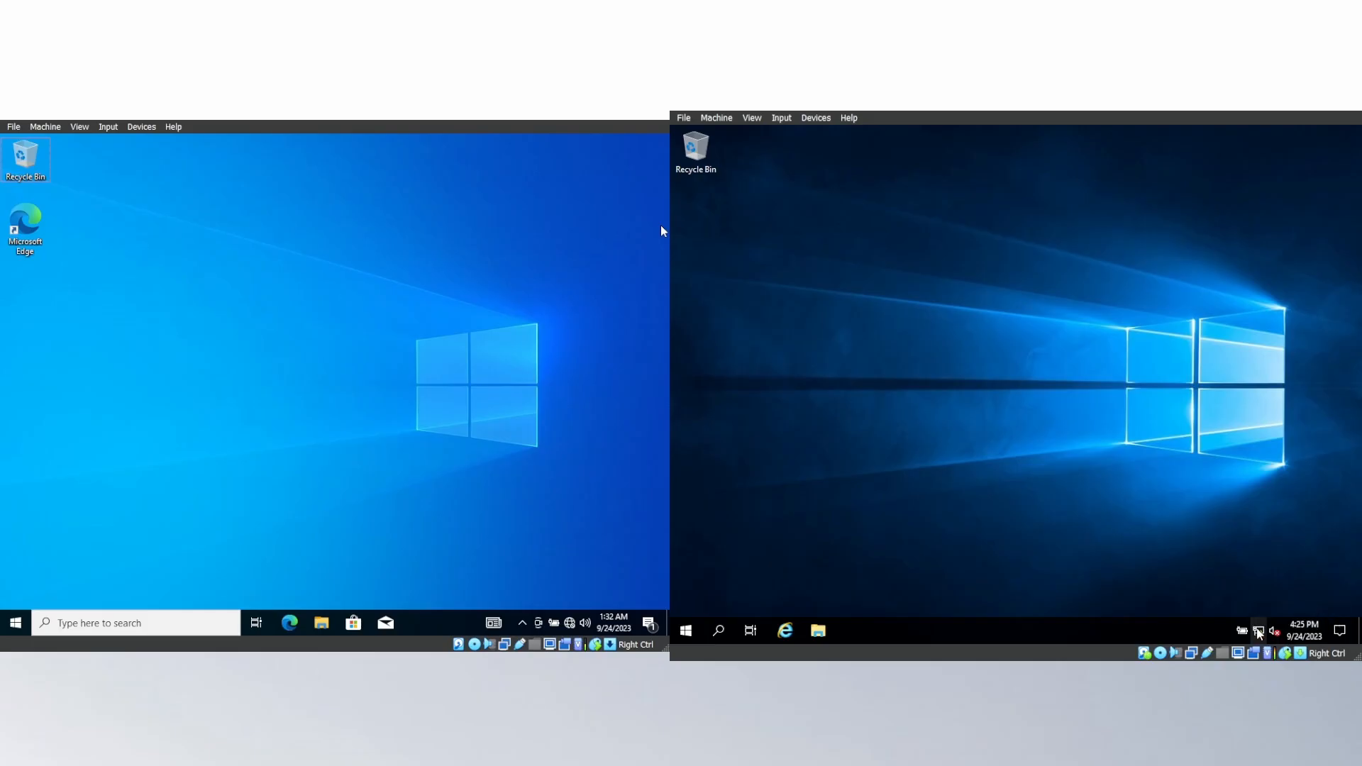
# On the Windows Server machine, open the Internet Protocol Version 4 (TCP/IPv4) properties of the Ethernet adapter.
pyautogui.click(1257, 630)
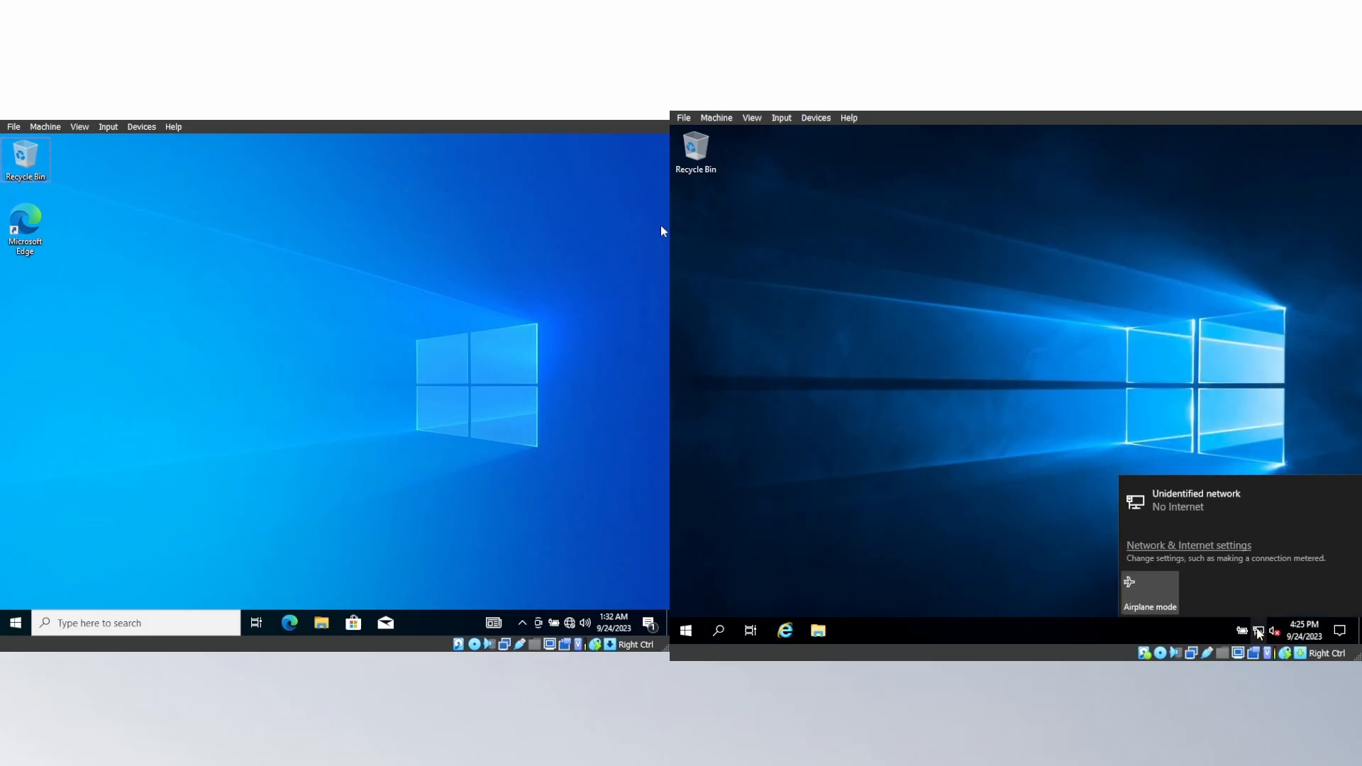
pyautogui.click(1190, 546)
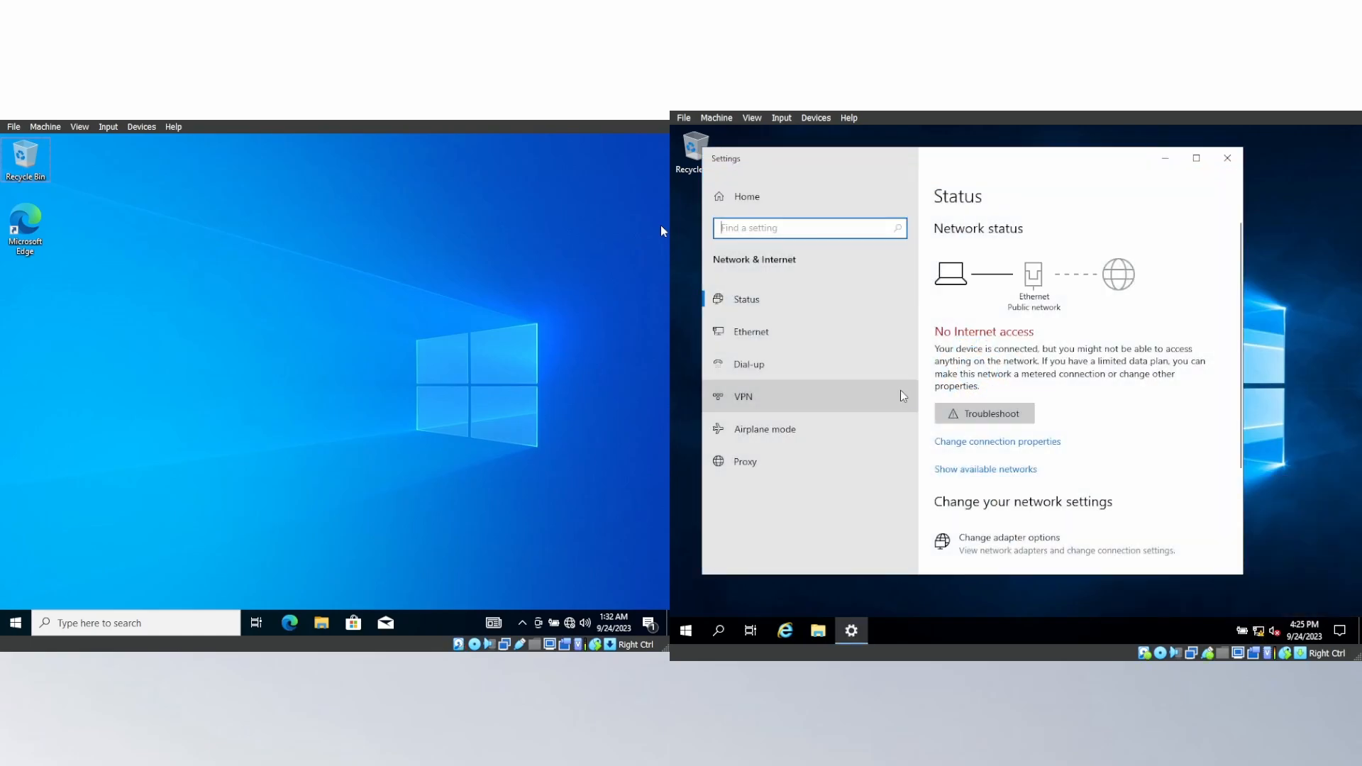
pyautogui.click(881, 338)
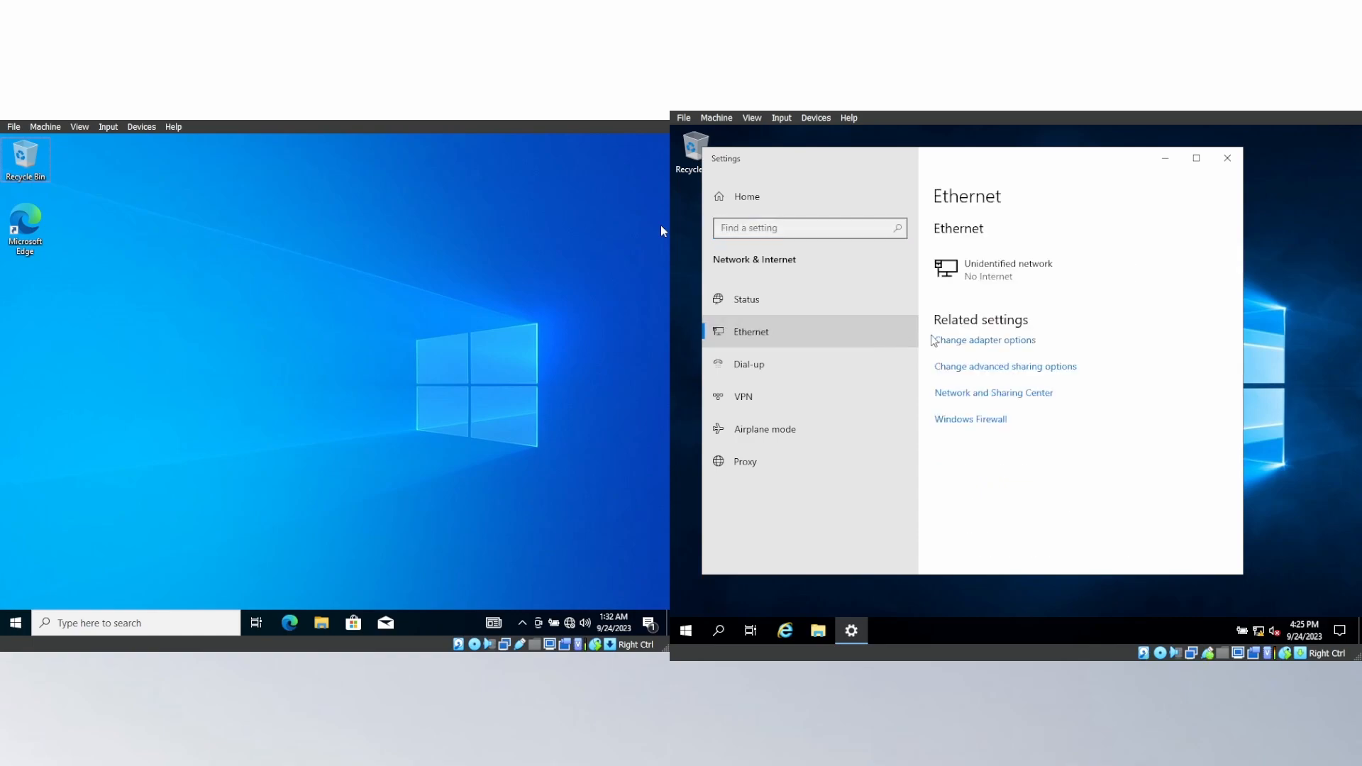
pyautogui.click(973, 341)
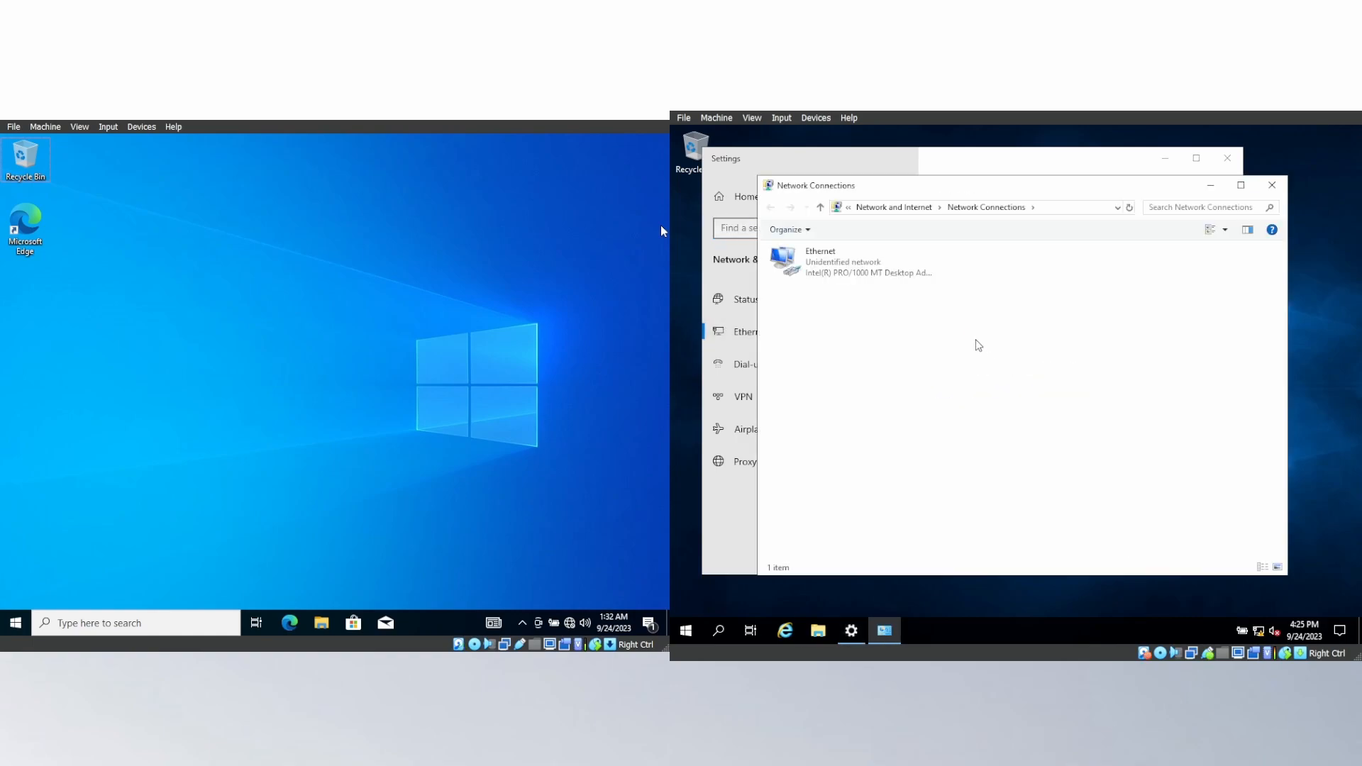
pyautogui.click(866, 275)
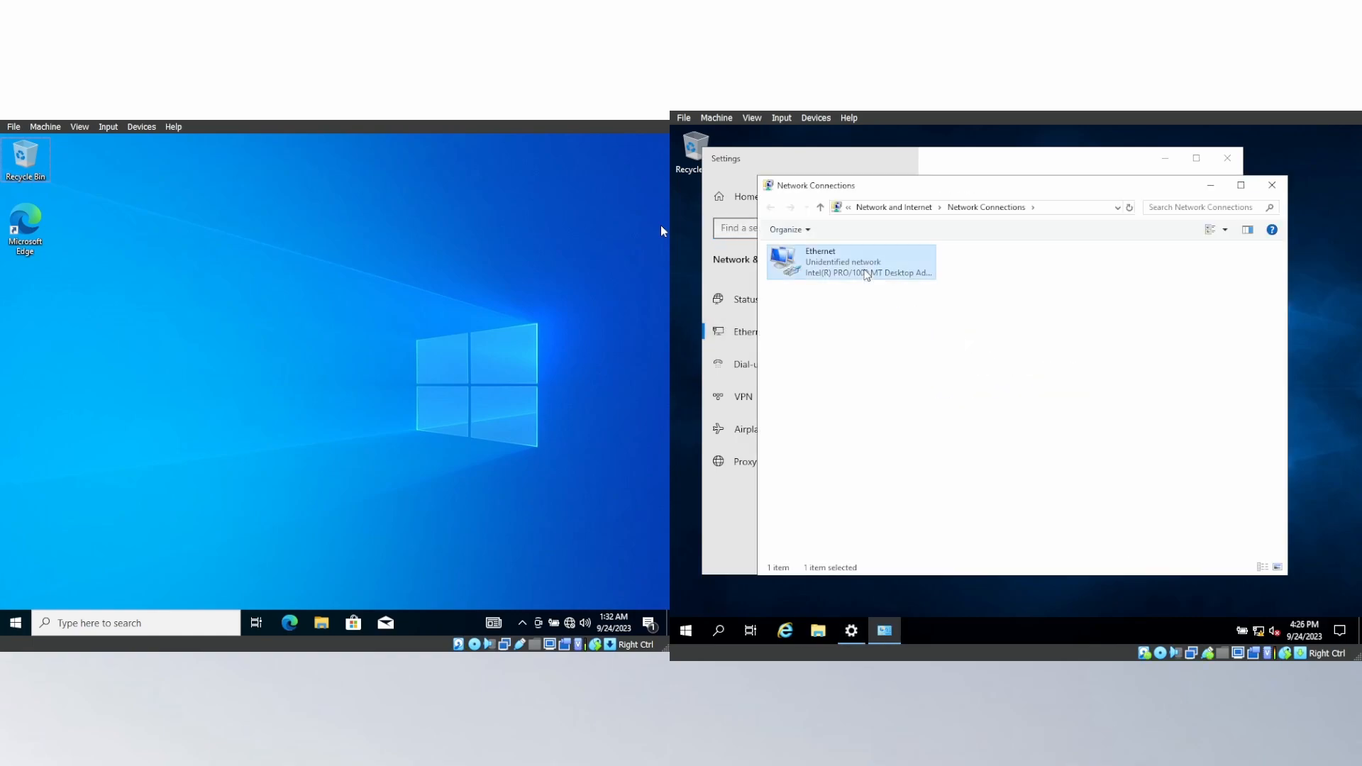
pyautogui.rightClick(866, 274)
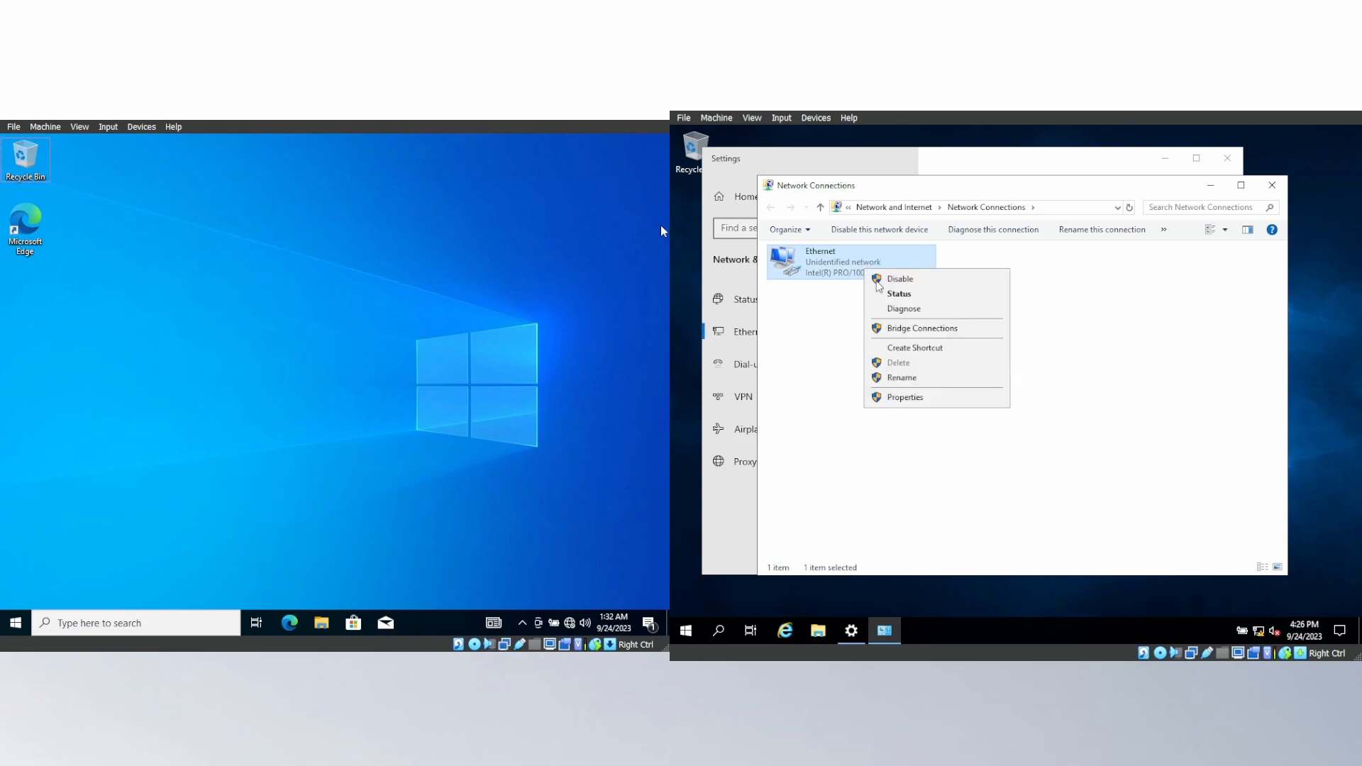
pyautogui.click(926, 400)
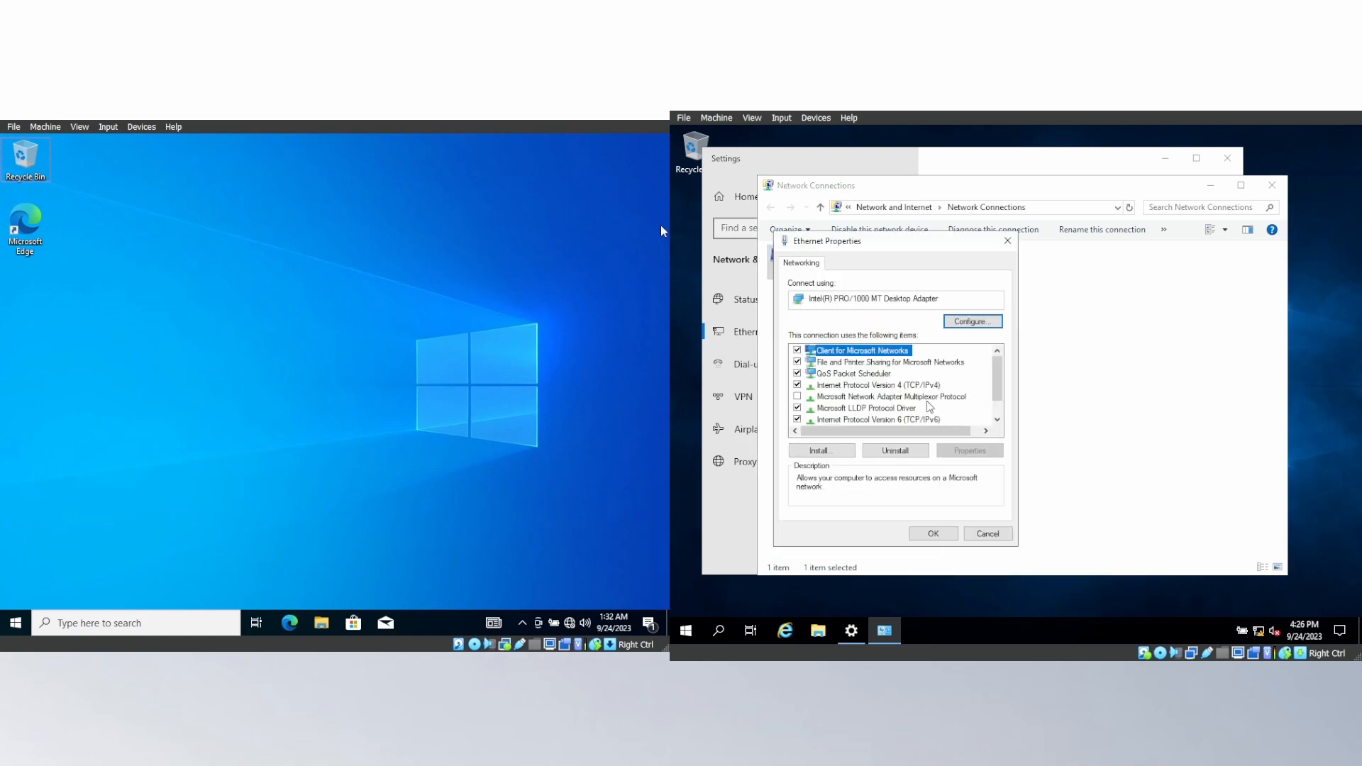
pyautogui.doubleClick(889, 386)
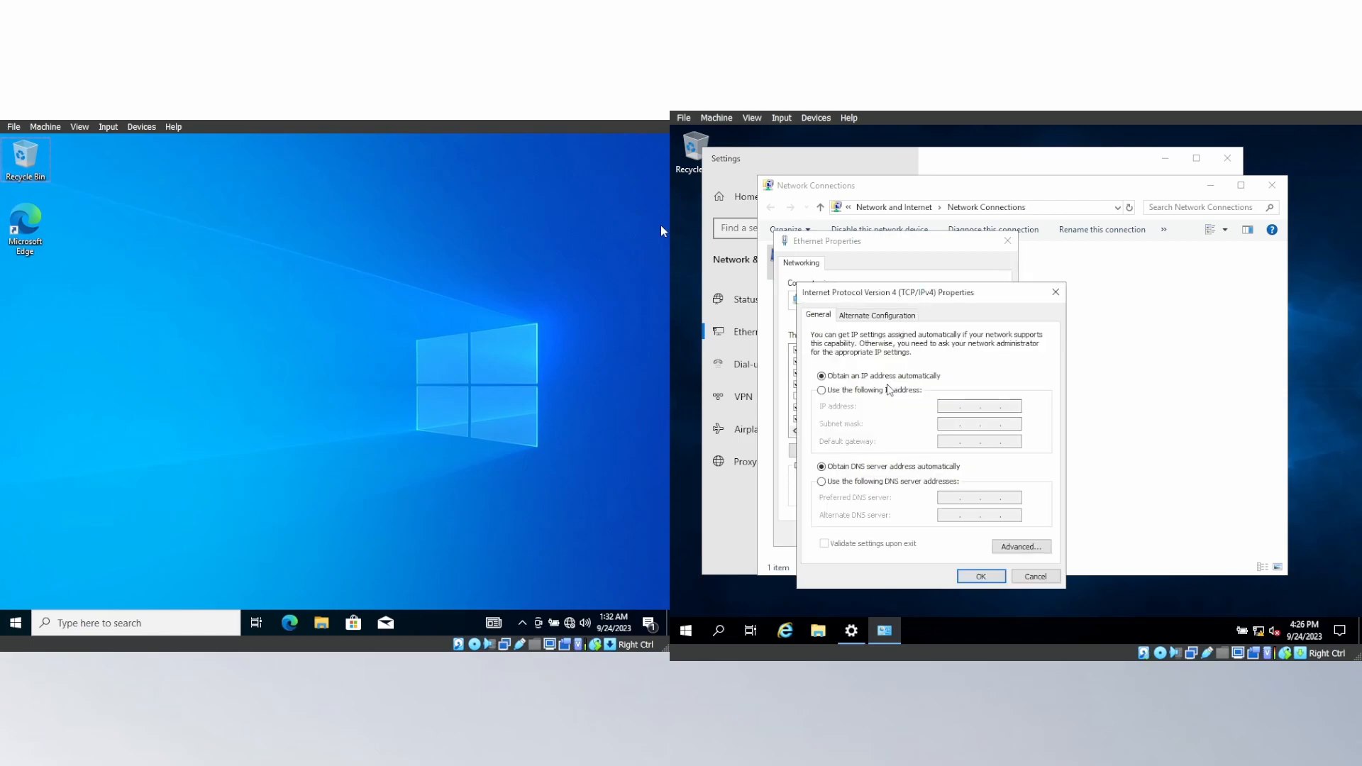
# Assign the server's Ethernet adapter the static IP address 192.168.0.1 with the default subnet mask.
pyautogui.click(886, 390)
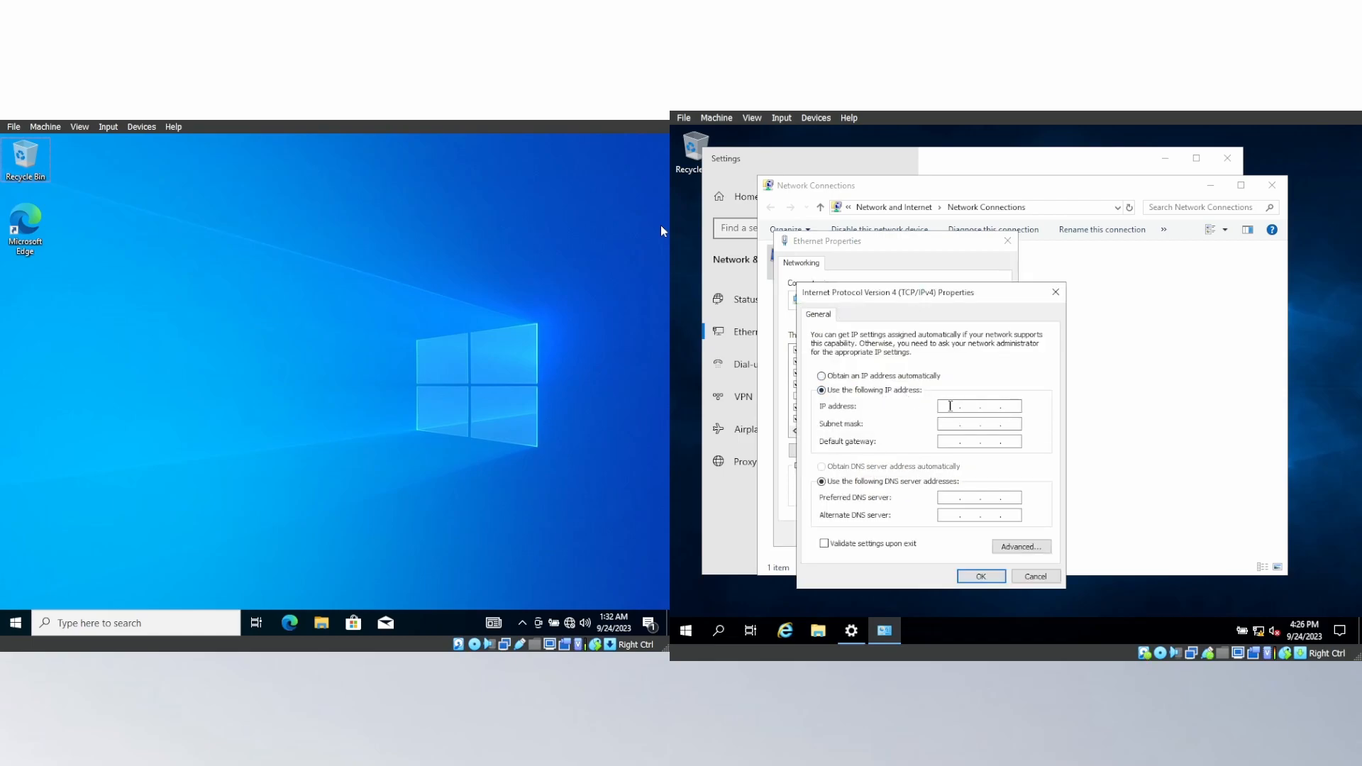
pyautogui.write('192 . 168 . 0 . 1')
pyautogui.press('Tab')
# Enter the server's default gateway and preferred DNS server addresses in the 192.168 range and apply the adapter settings.
pyautogui.click(947, 441)
pyautogui.write('192 . 168')
pyautogui.click(946, 496)
pyautogui.write('192 . 168 . 0')
pyautogui.click(963, 578)
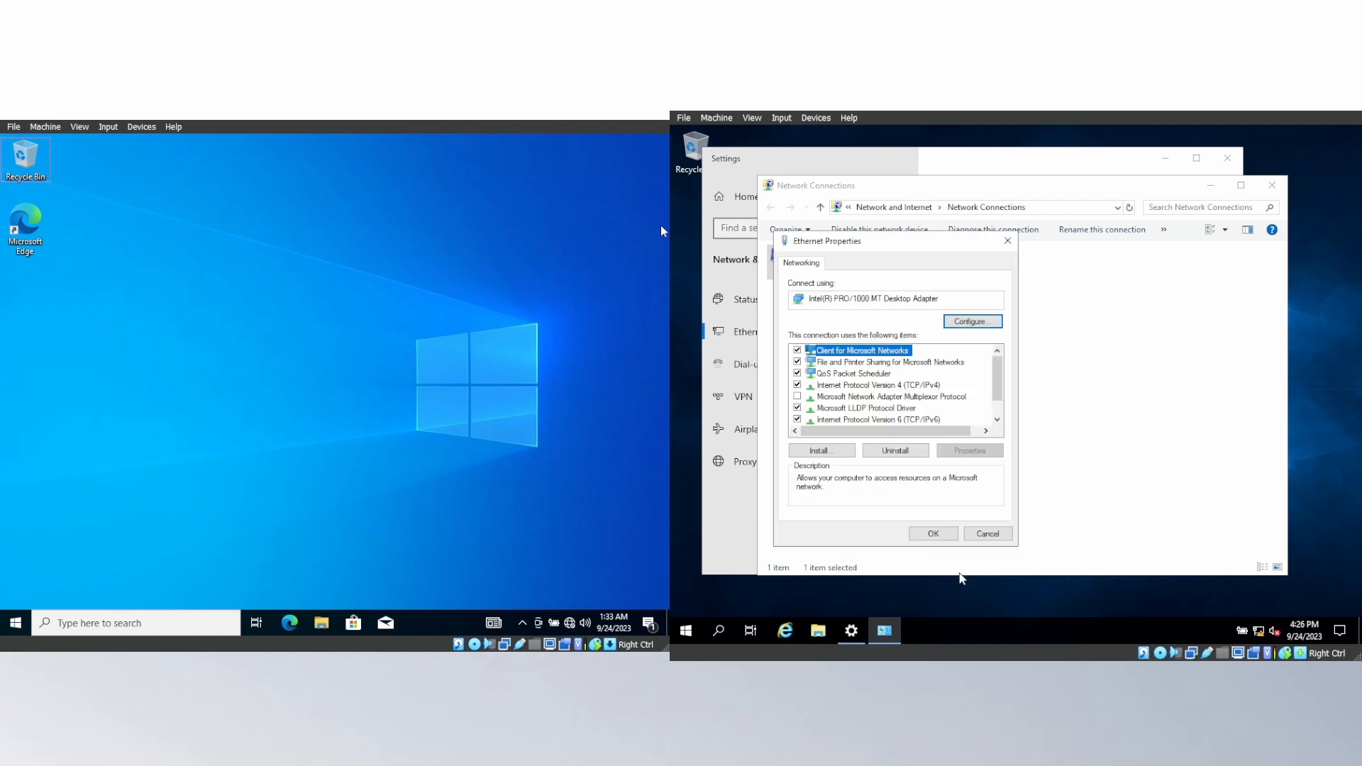
pyautogui.click(943, 537)
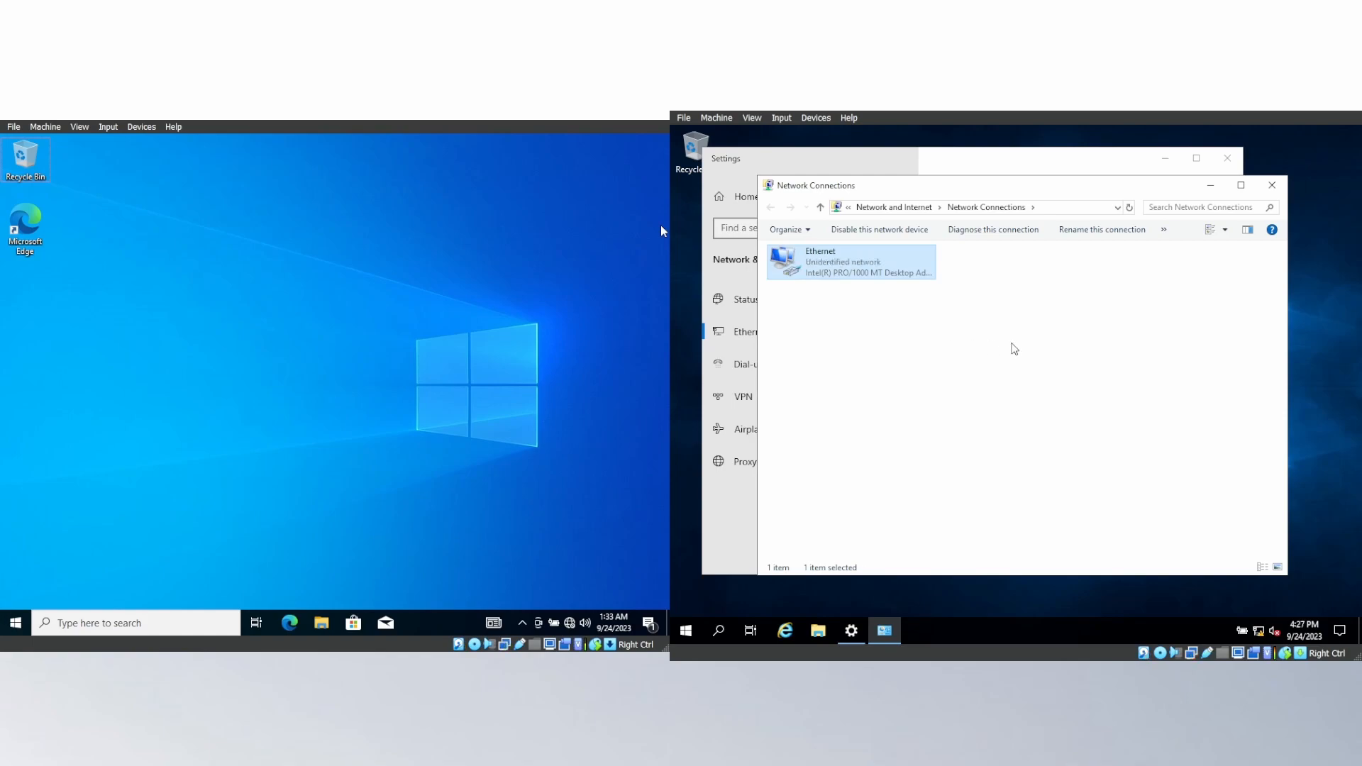
pyautogui.click(1015, 343)
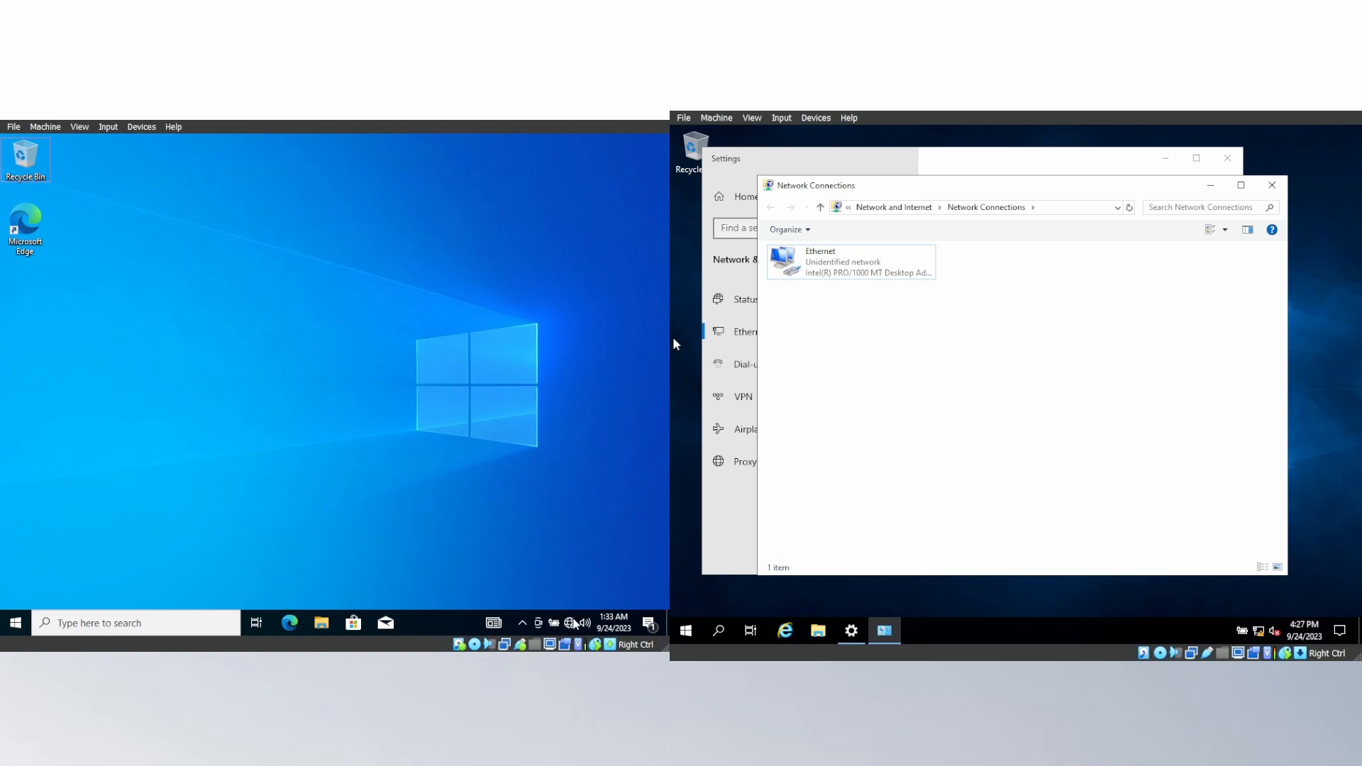
# On the Windows 10 client machine, open the Internet Protocol Version 4 (TCP/IPv4) properties of the Ethernet adapter.
pyautogui.click(571, 623)
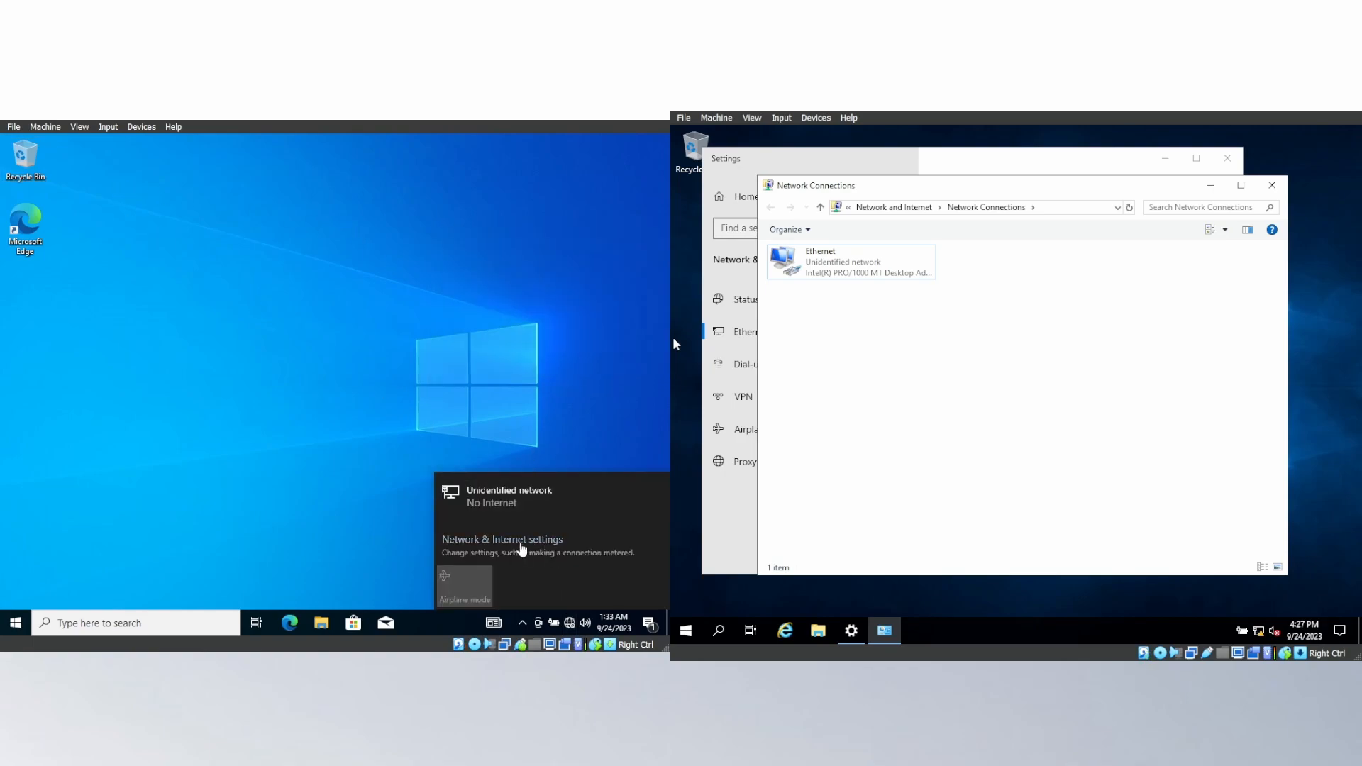
pyautogui.click(522, 542)
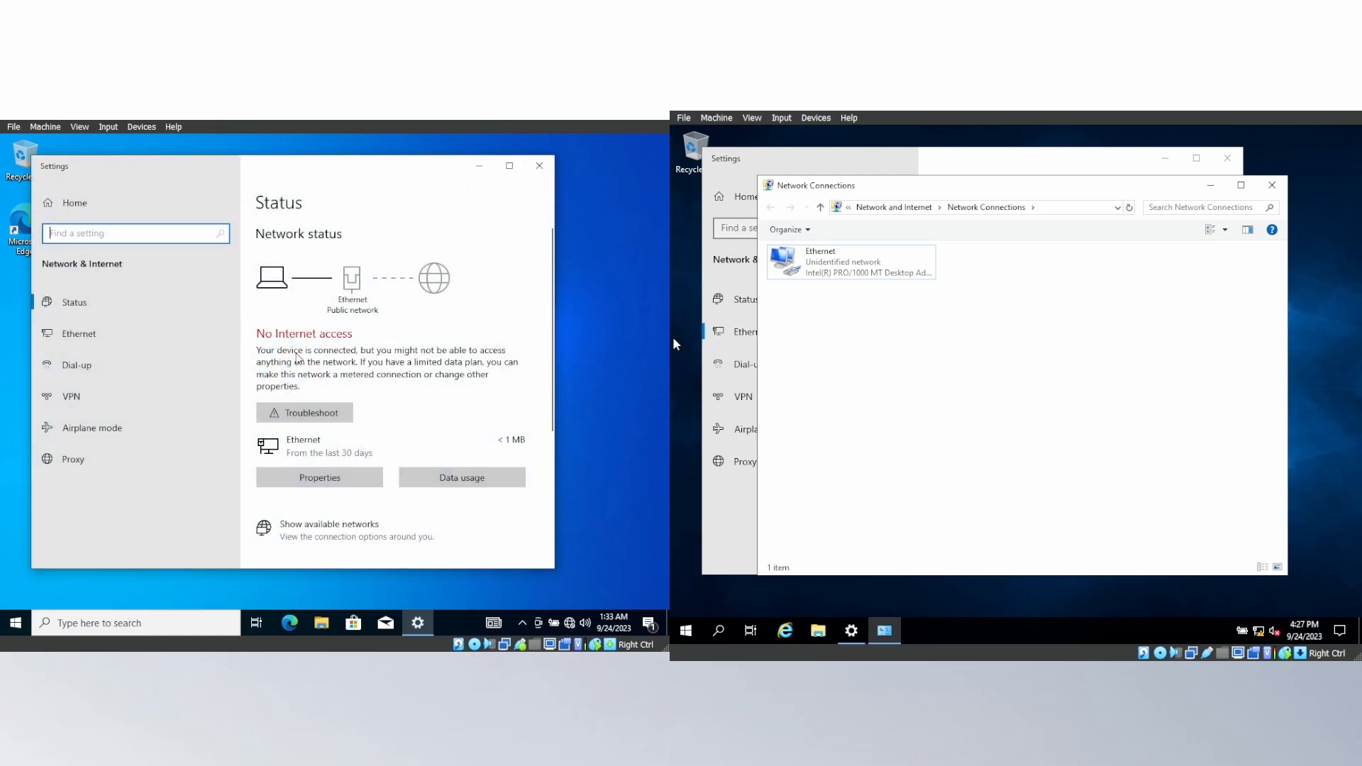
pyautogui.click(135, 331)
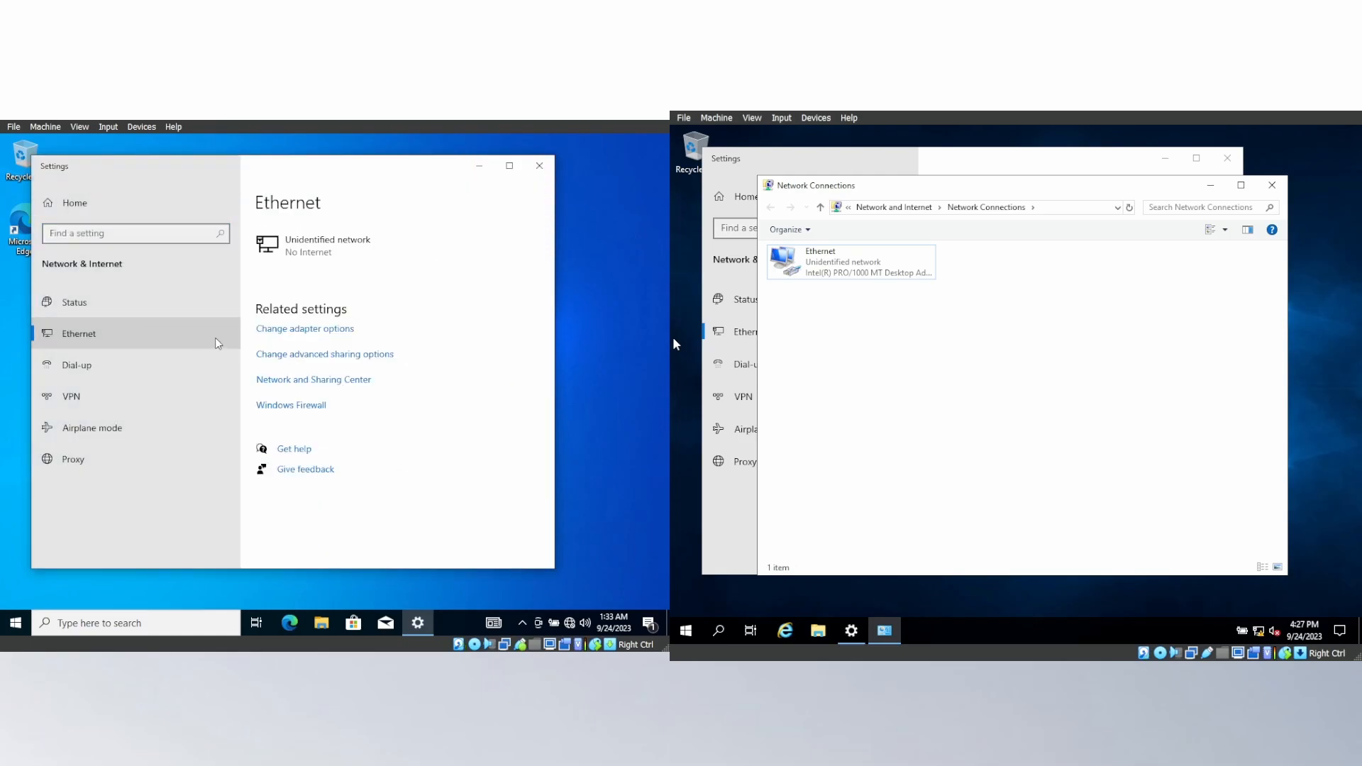
pyautogui.click(280, 332)
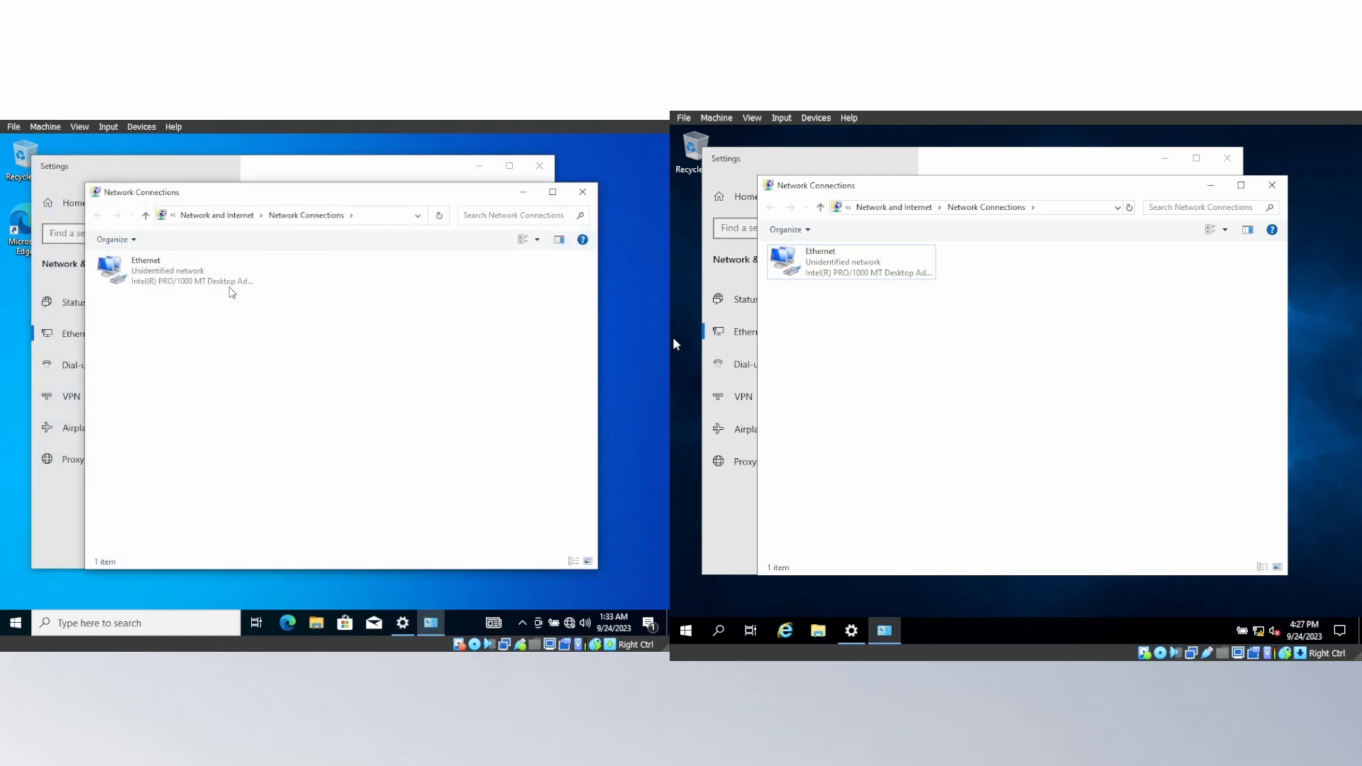
pyautogui.click(226, 282)
pyautogui.rightClick(225, 283)
pyautogui.click(274, 399)
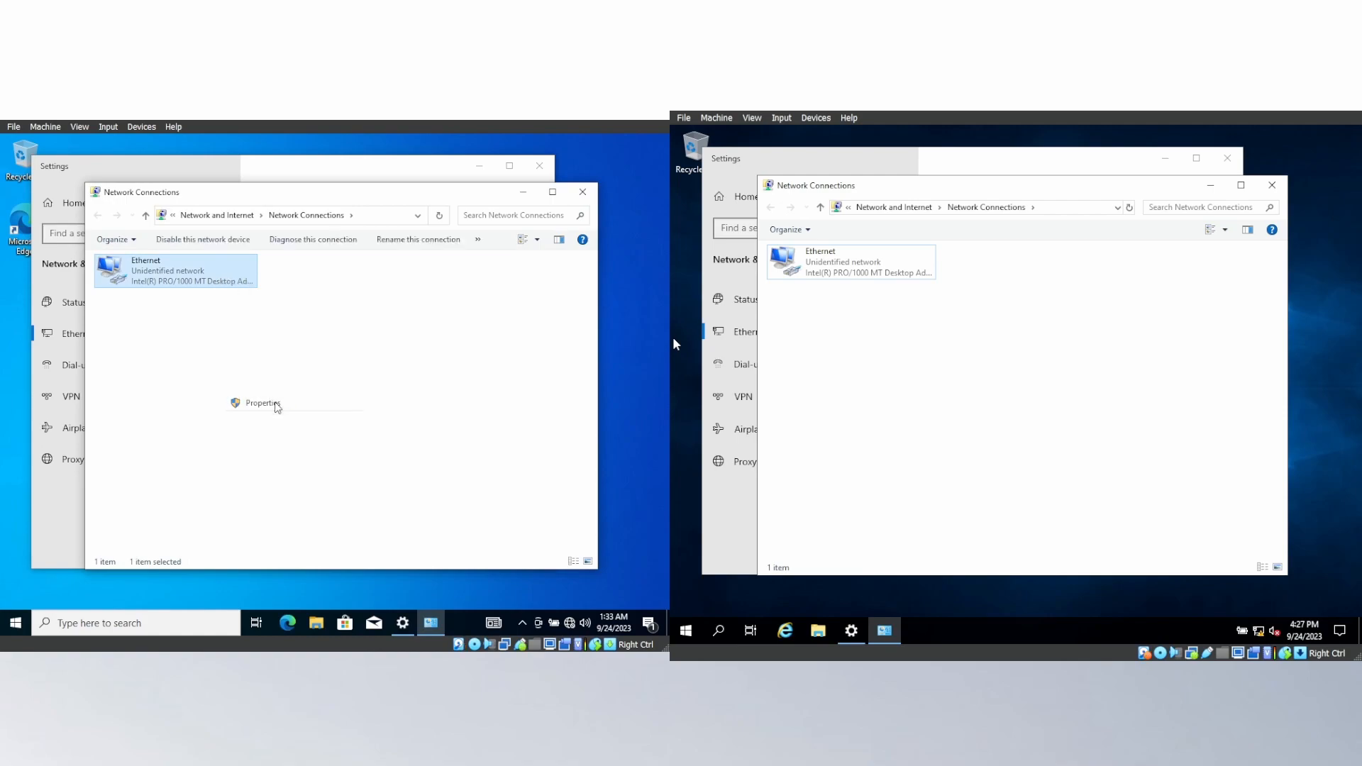
pyautogui.click(239, 392)
pyautogui.doubleClick(239, 391)
# Assign the client's Ethernet adapter the static IP address 192.168.0.2 with the default subnet mask.
pyautogui.click(235, 395)
pyautogui.click(279, 415)
pyautogui.write('192 . 168 .   .')
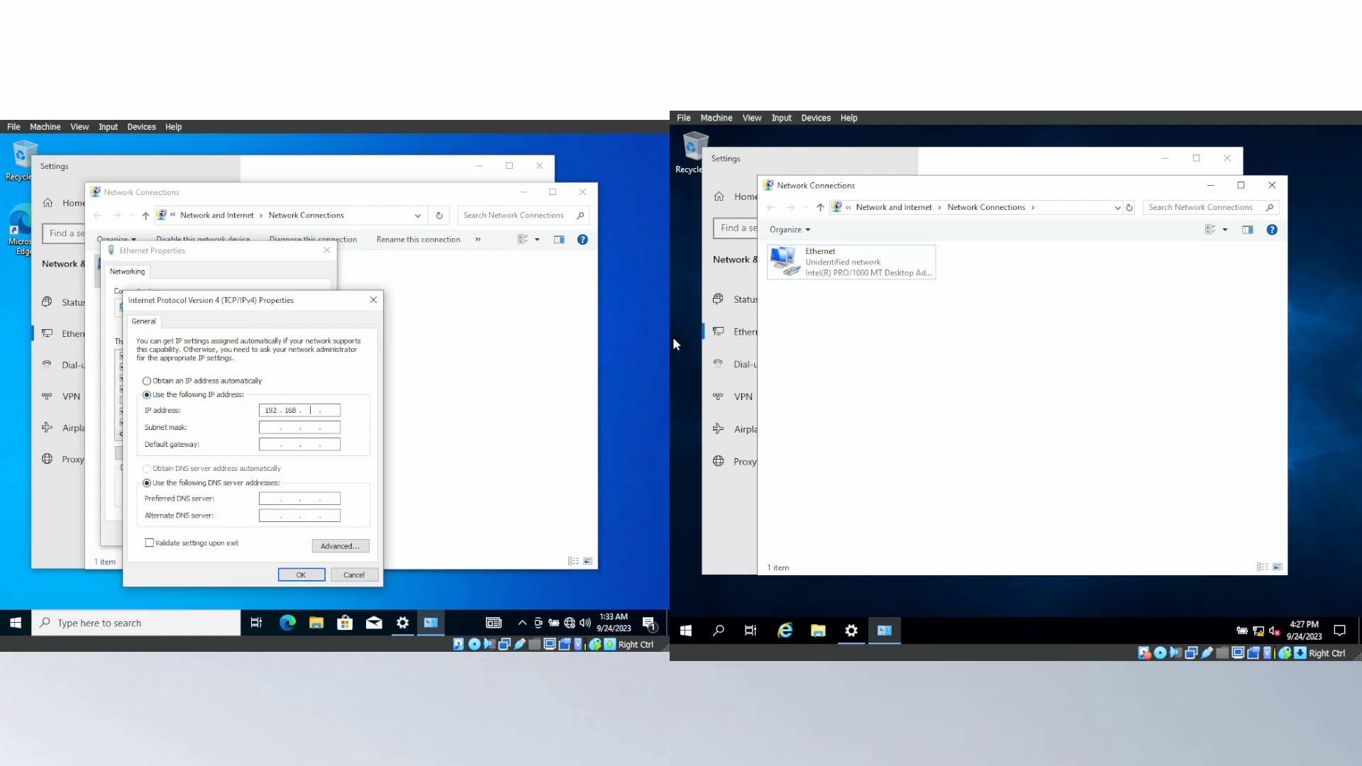
pyautogui.write('0')
pyautogui.write('2')
pyautogui.click(268, 428)
# Apply default gateway and preferred DNS addresses in the 192.168 range on the client, and allow the PC to be discoverable on the network.
pyautogui.write('2 . 168')
pyautogui.write('192 . 168')
pyautogui.click(300, 574)
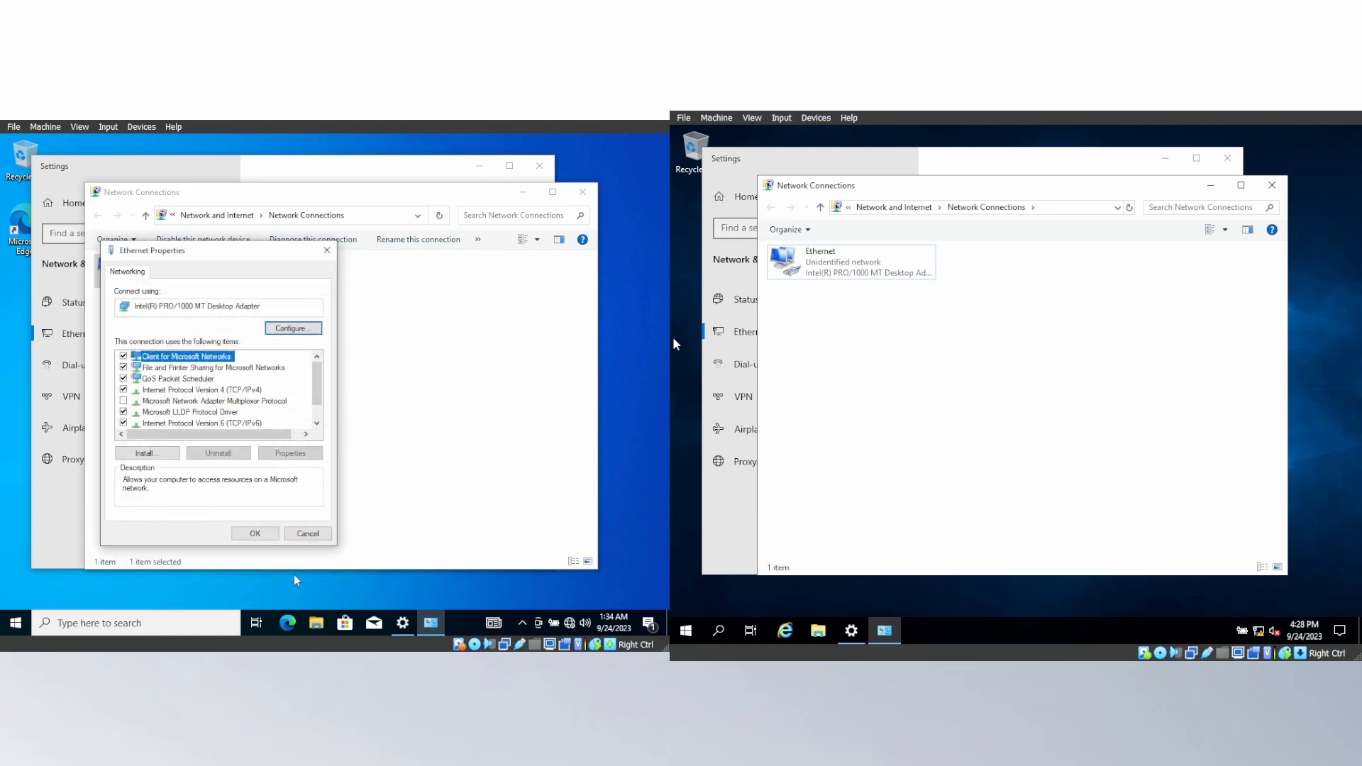
pyautogui.click(262, 533)
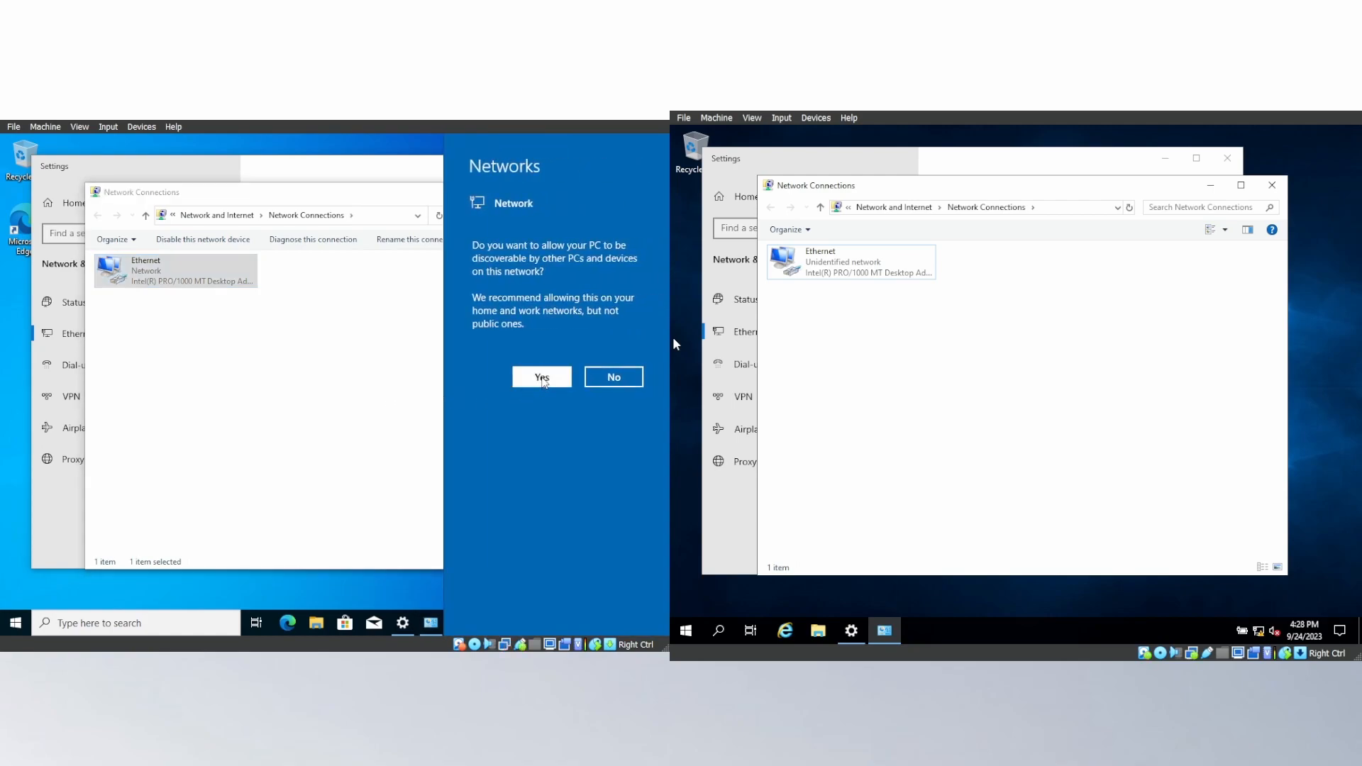
pyautogui.click(542, 378)
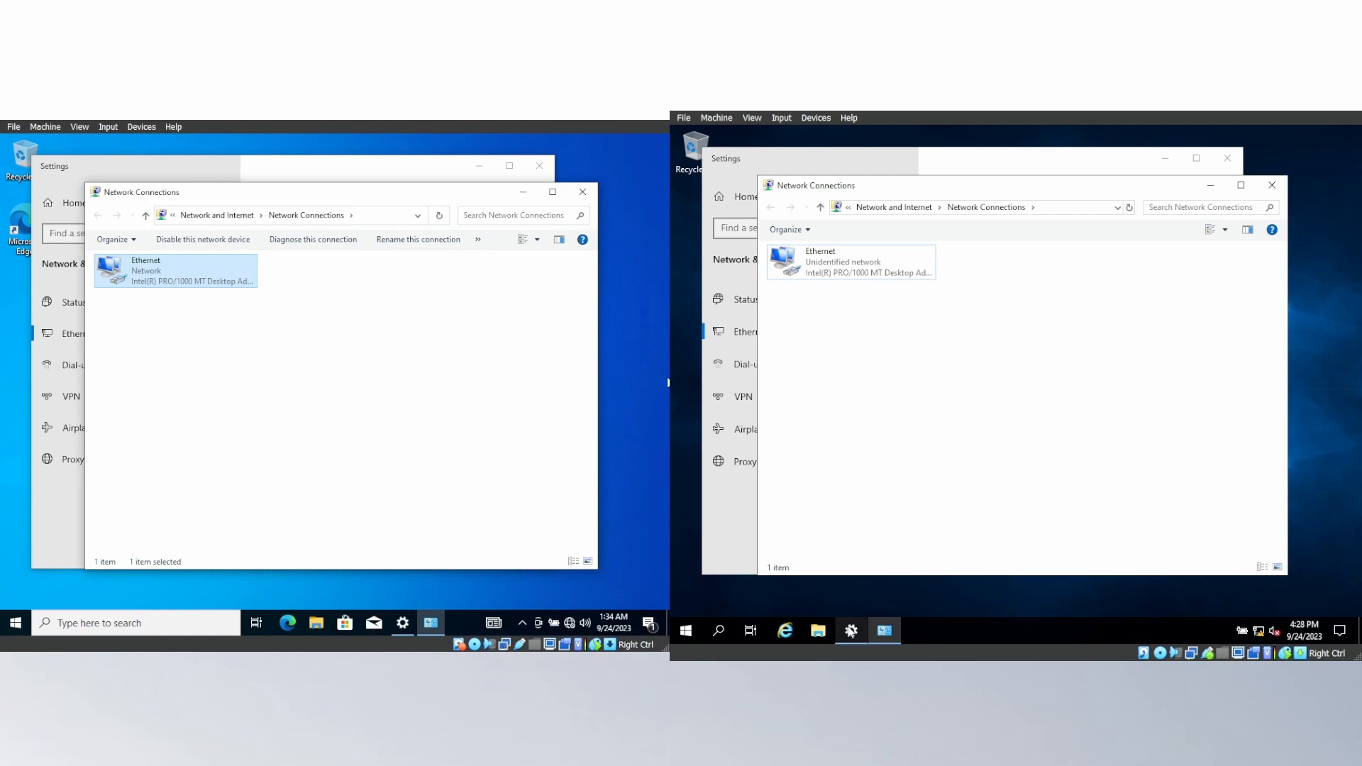
# In the server's advanced sharing settings, turn on network discovery and file and printer sharing for both the Guest or Public and Private profiles.
pyautogui.click(851, 630)
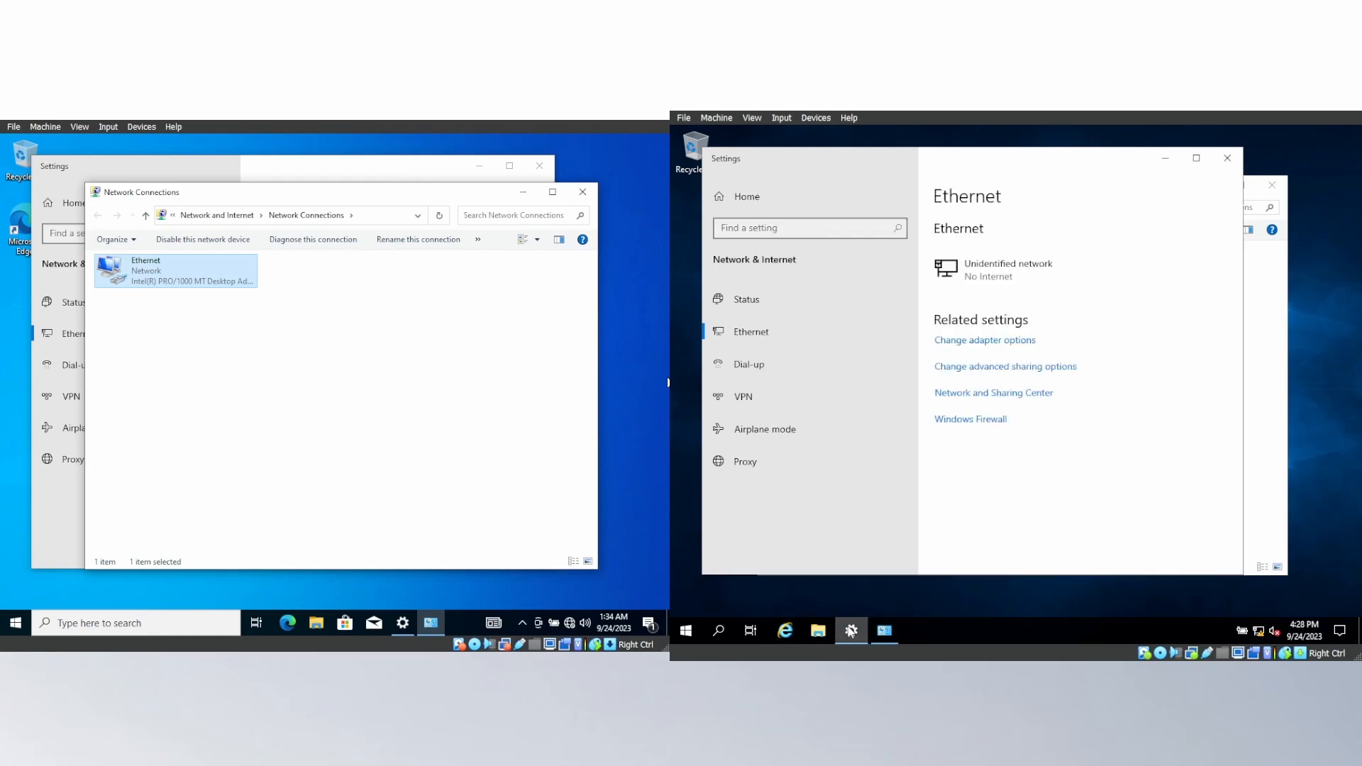
pyautogui.click(963, 368)
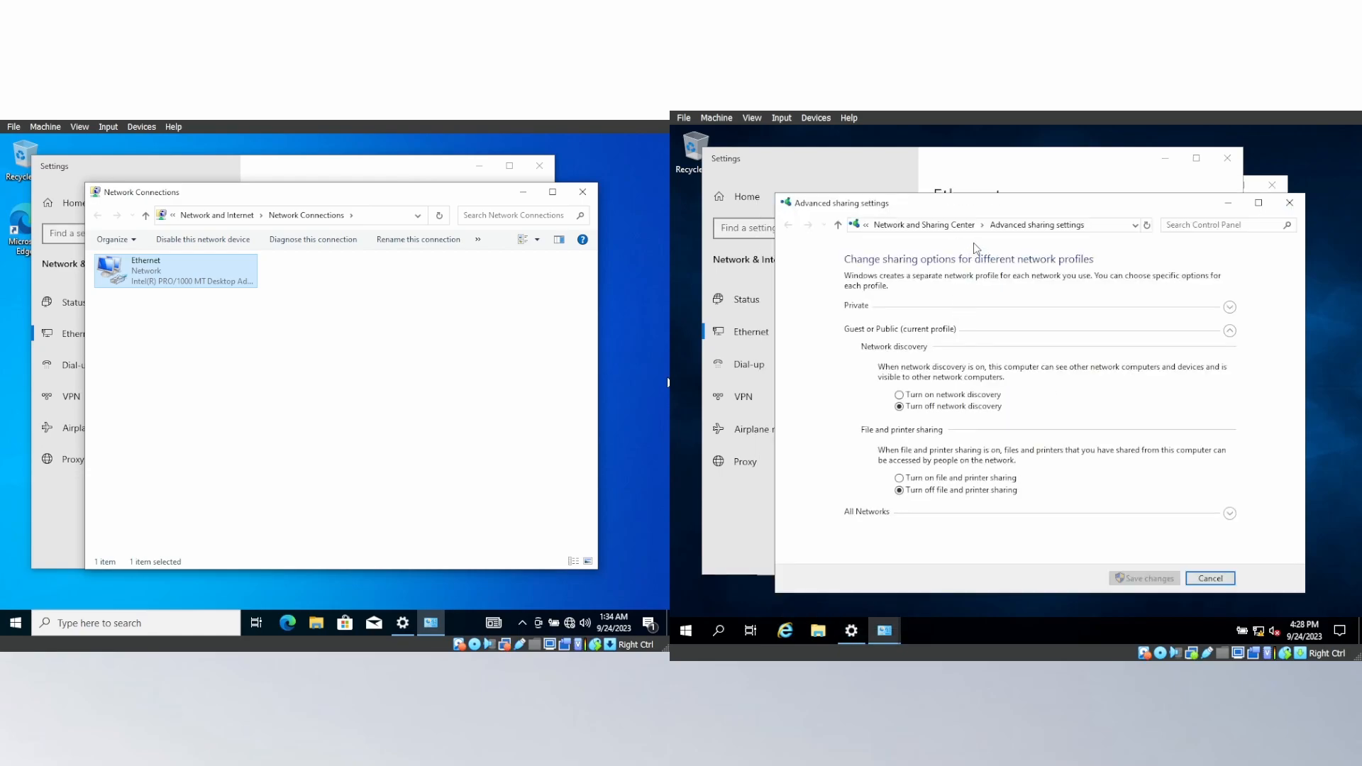
pyautogui.click(918, 397)
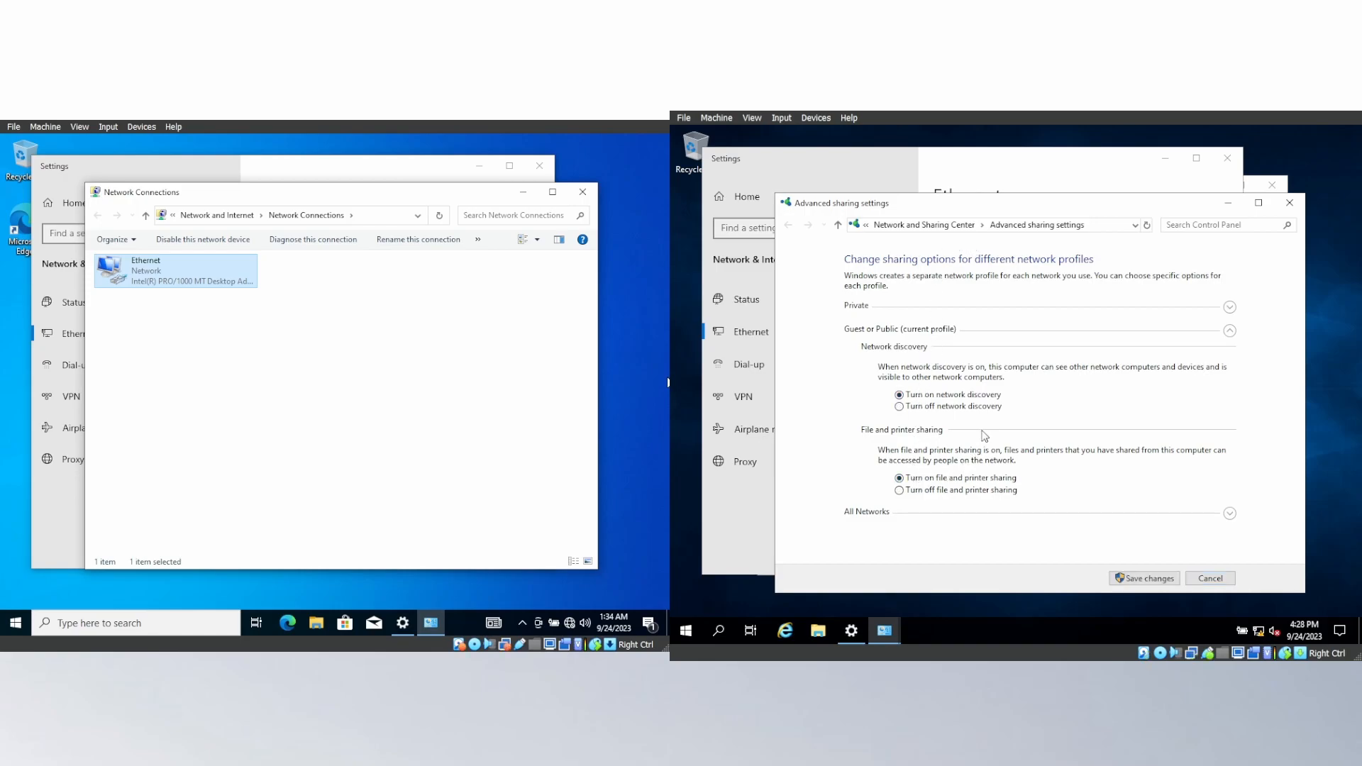
pyautogui.click(1230, 307)
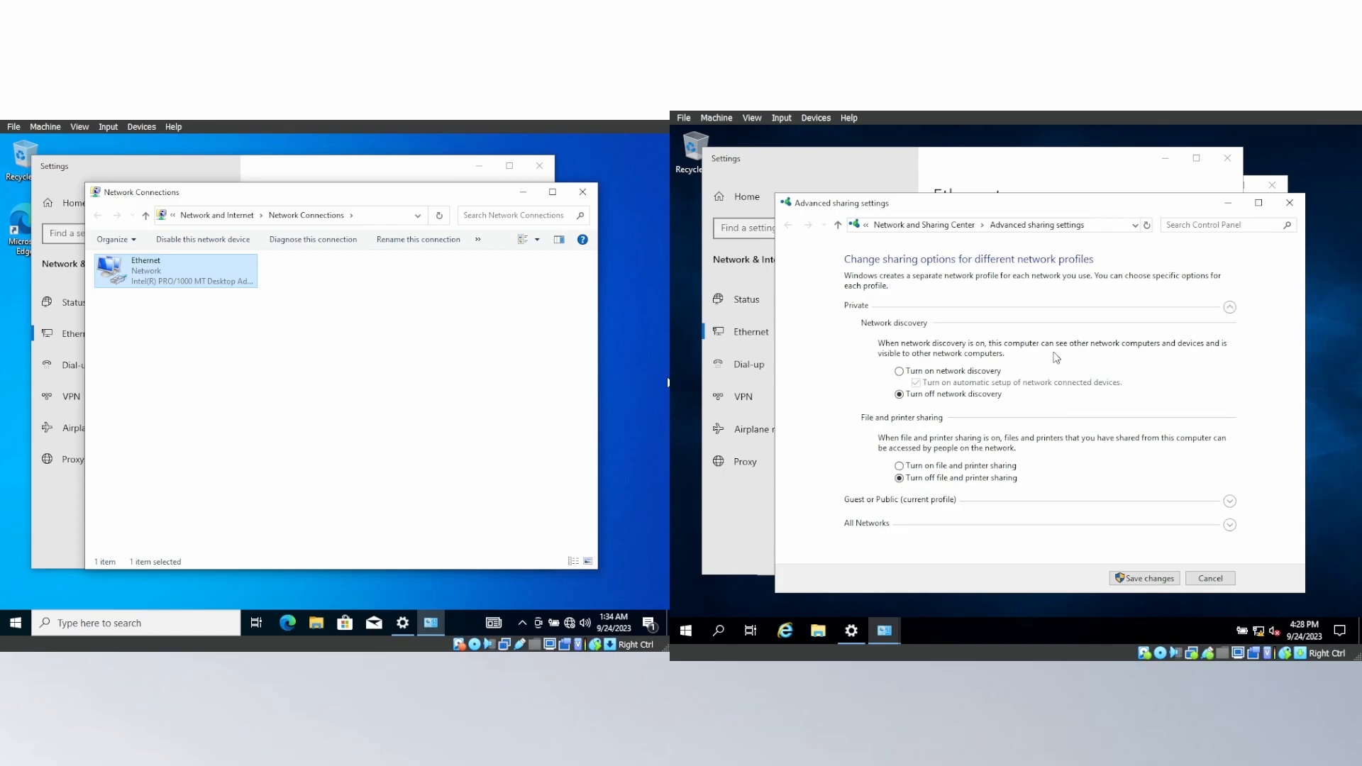
pyautogui.click(899, 466)
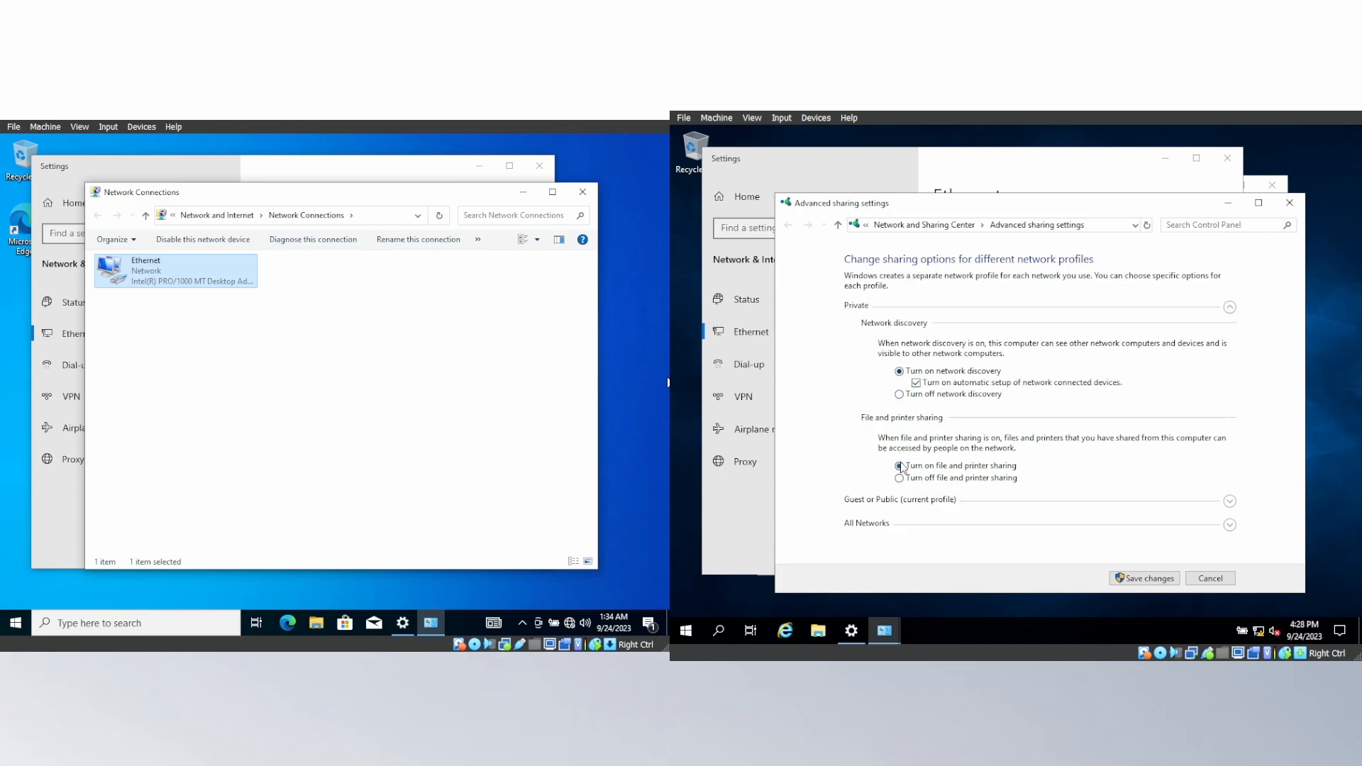
# For All Networks on the server, turn on Public folder sharing and turn off password protected sharing, then save the sharing settings.
pyautogui.click(1230, 525)
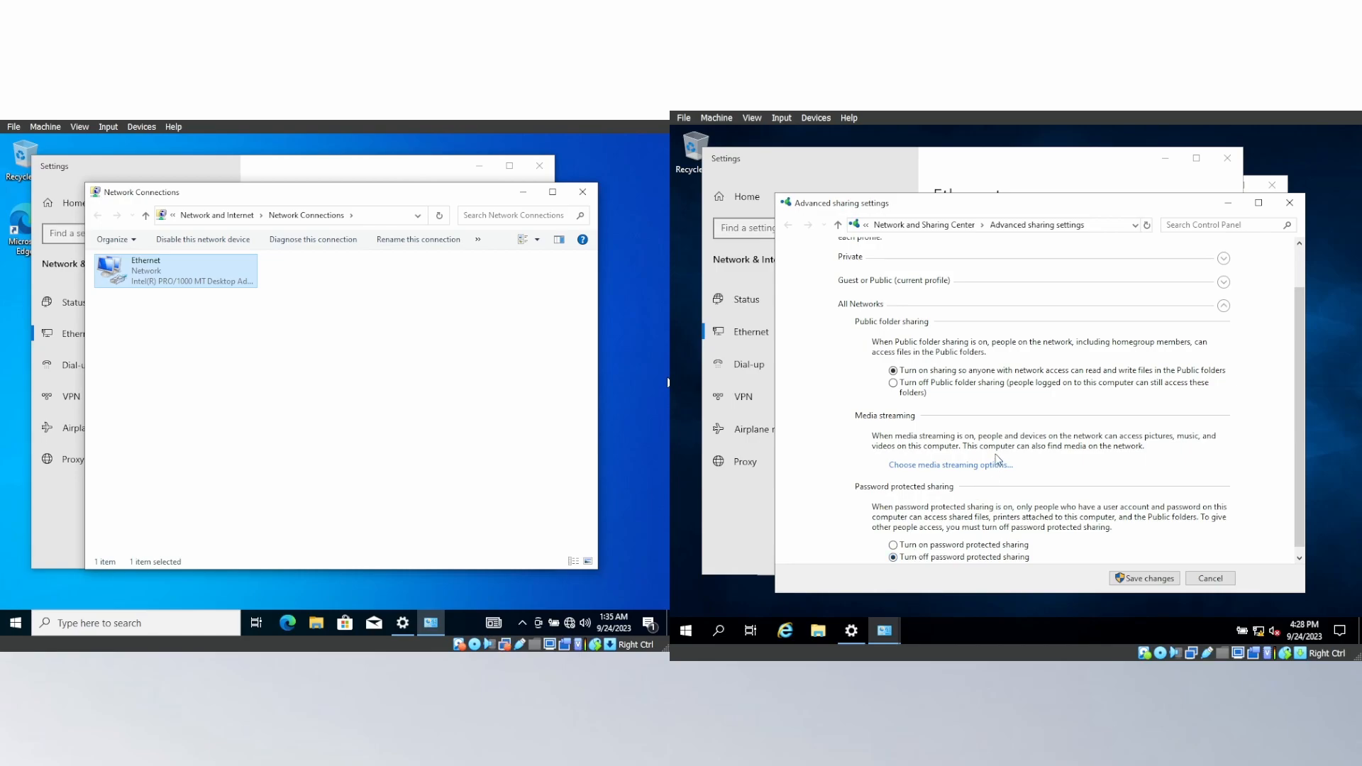
pyautogui.scroll(-1, 997, 456)
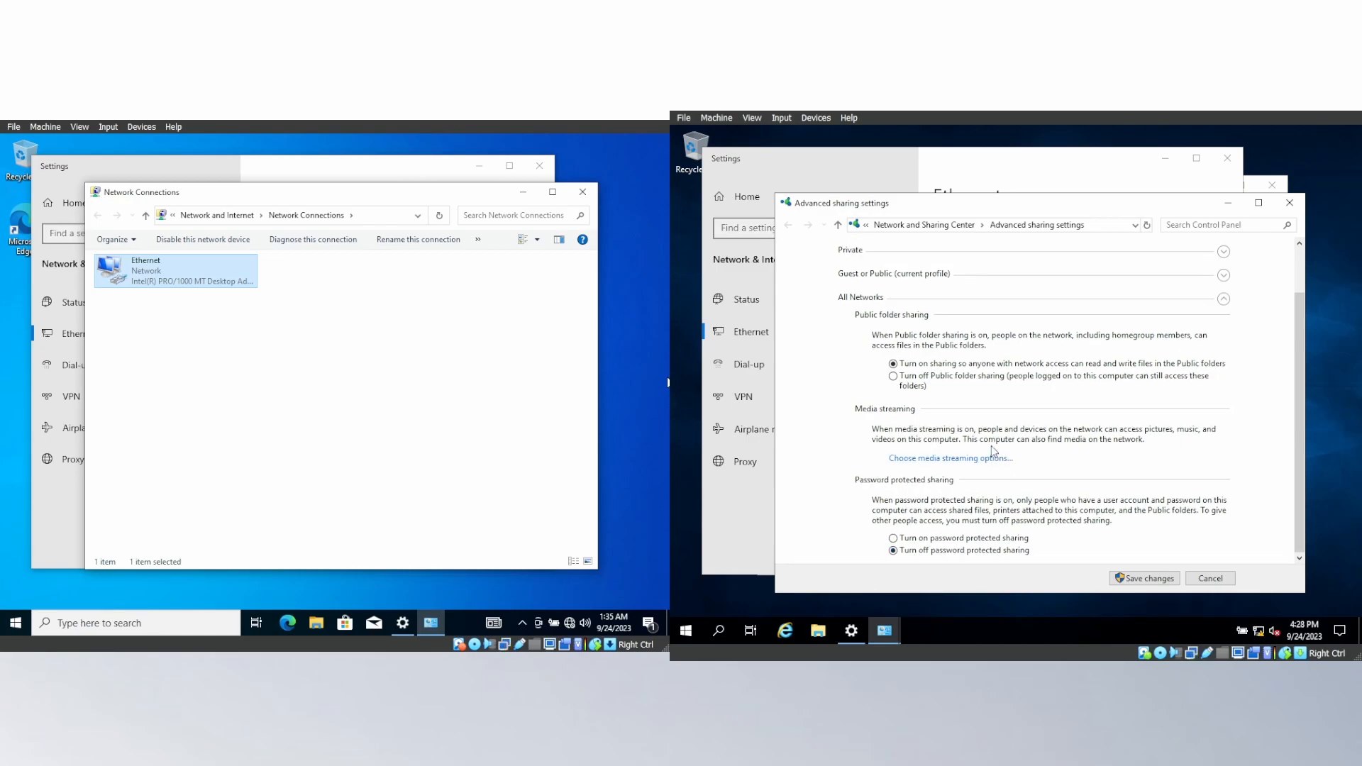
pyautogui.scroll(1, 990, 445)
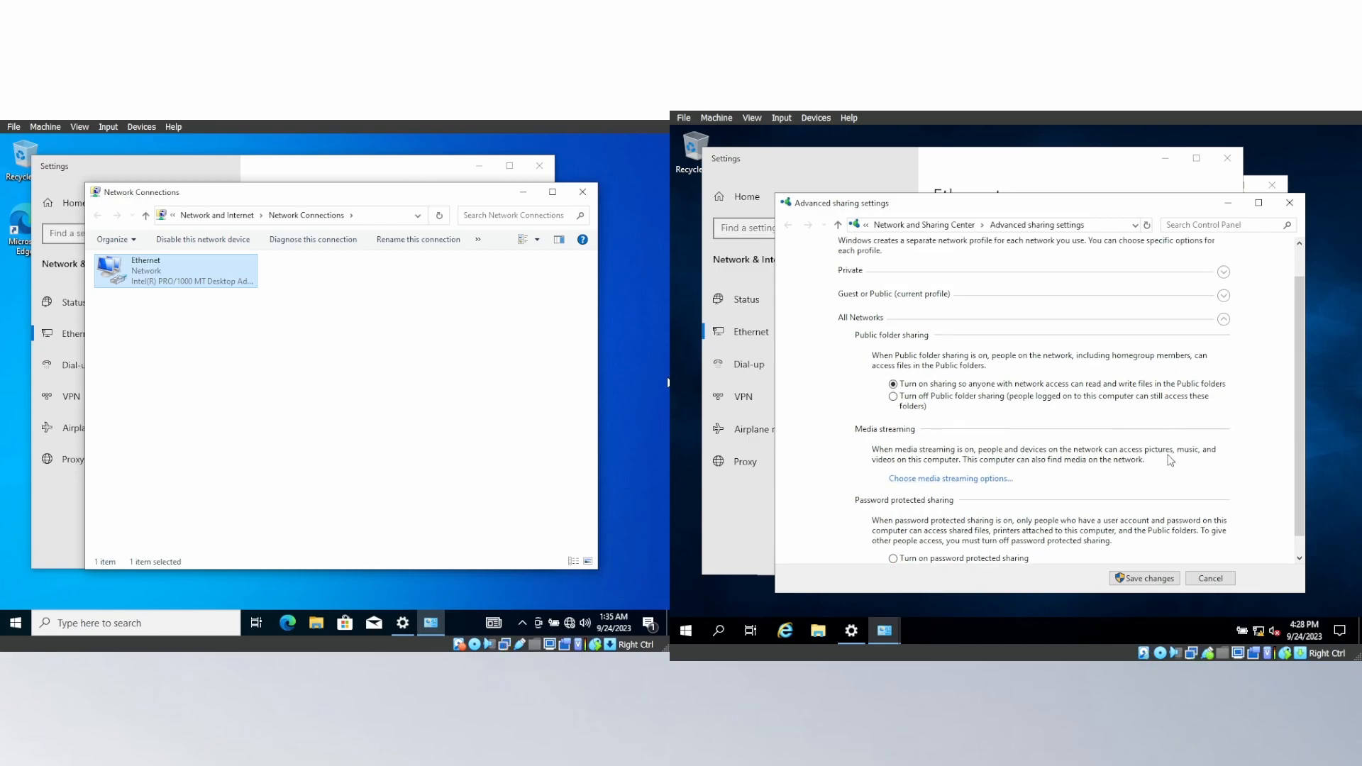
pyautogui.scroll(-1, 1166, 448)
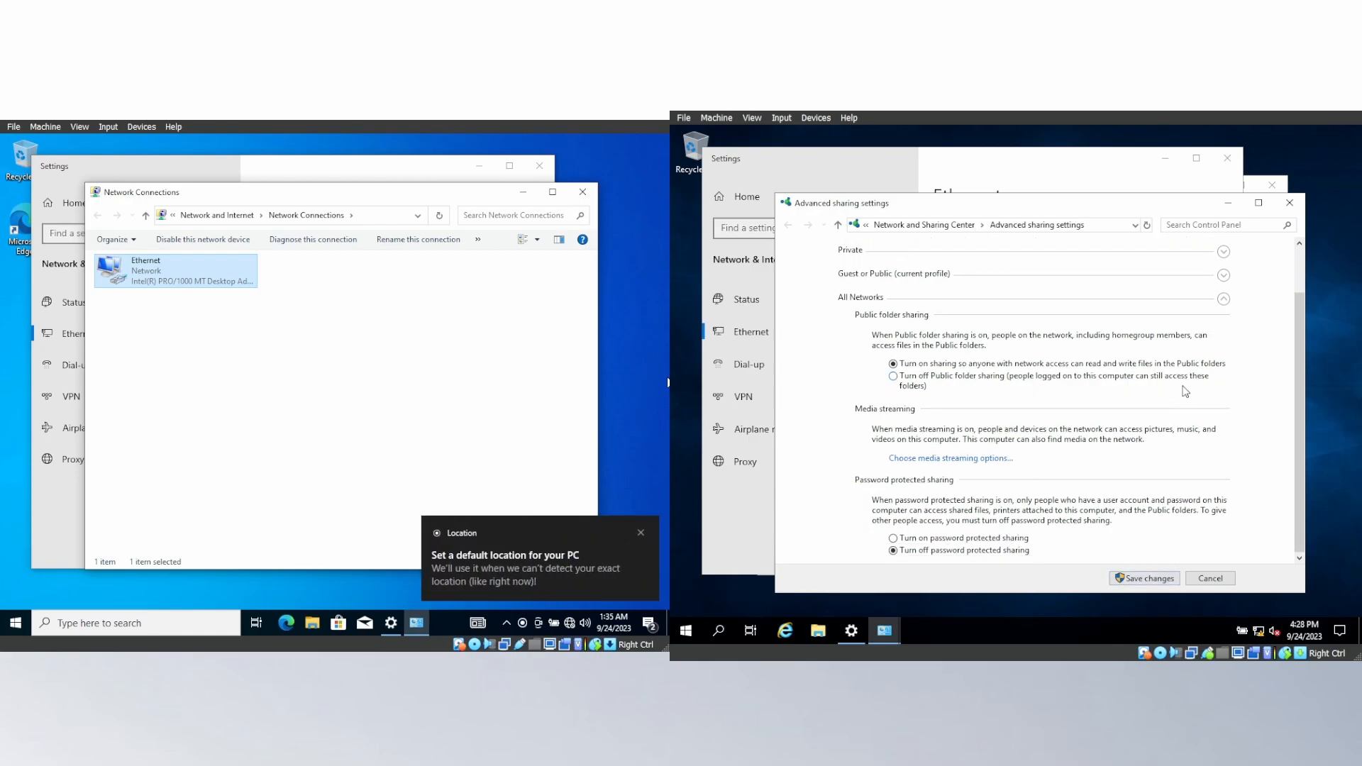
pyautogui.scroll(3, 1184, 391)
pyautogui.click(1223, 329)
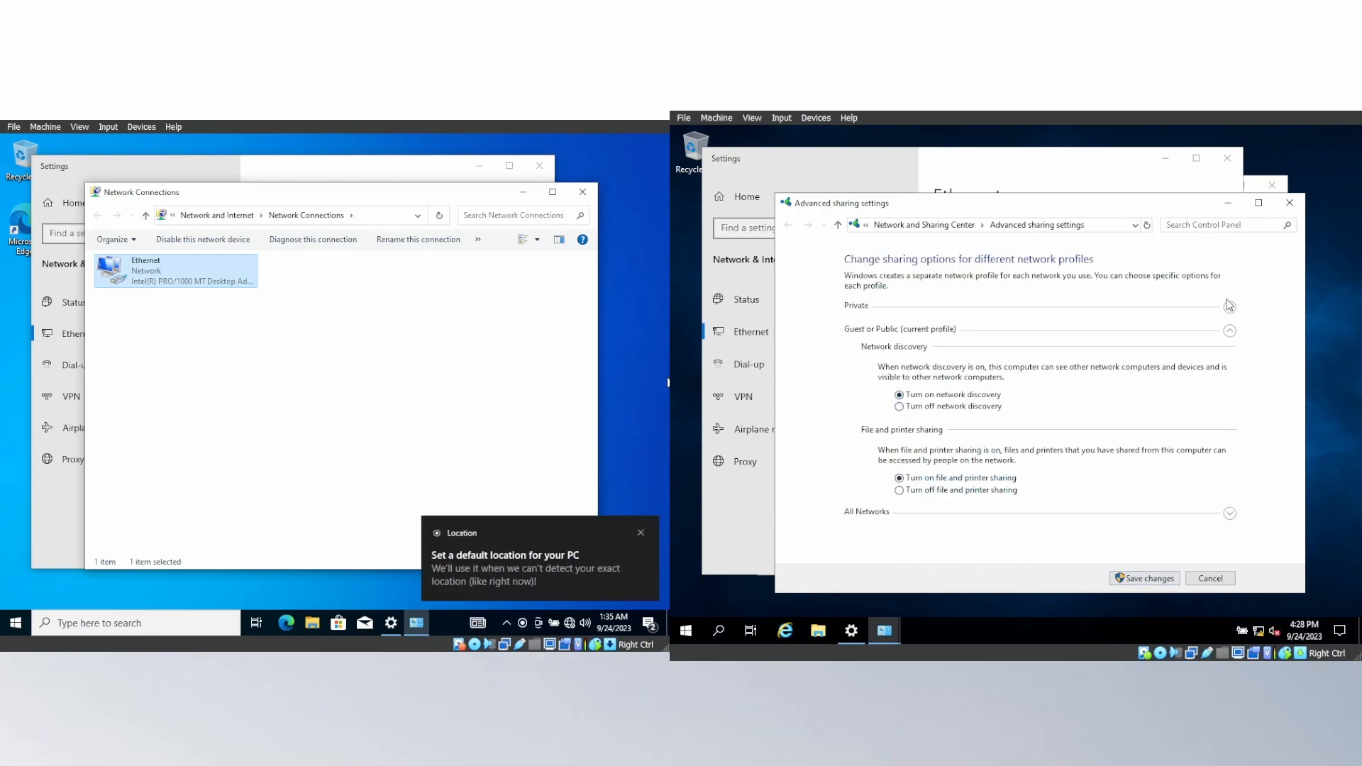
pyautogui.click(1230, 307)
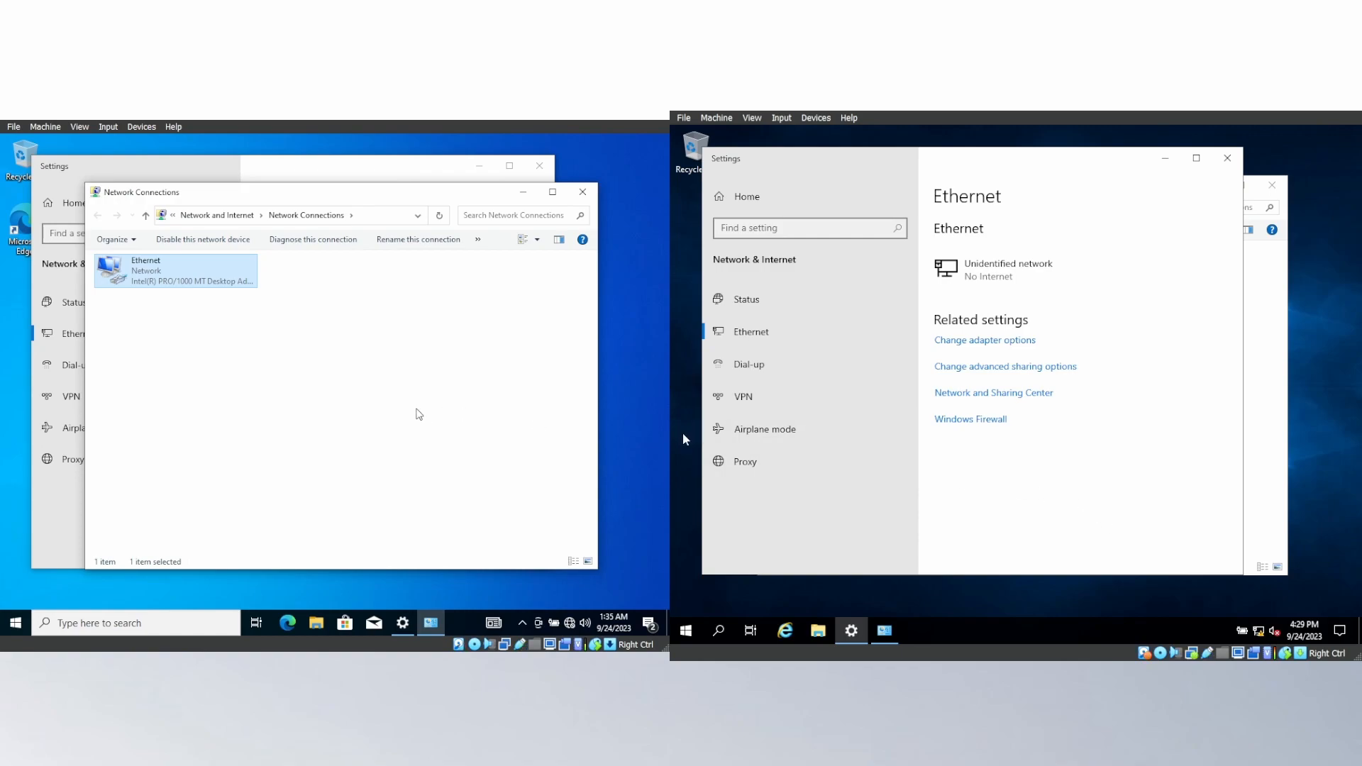
# In the client's advanced sharing settings, turn on file and printer sharing for Private, plus network discovery and file and printer sharing for Guest or Public.
pyautogui.click(418, 413)
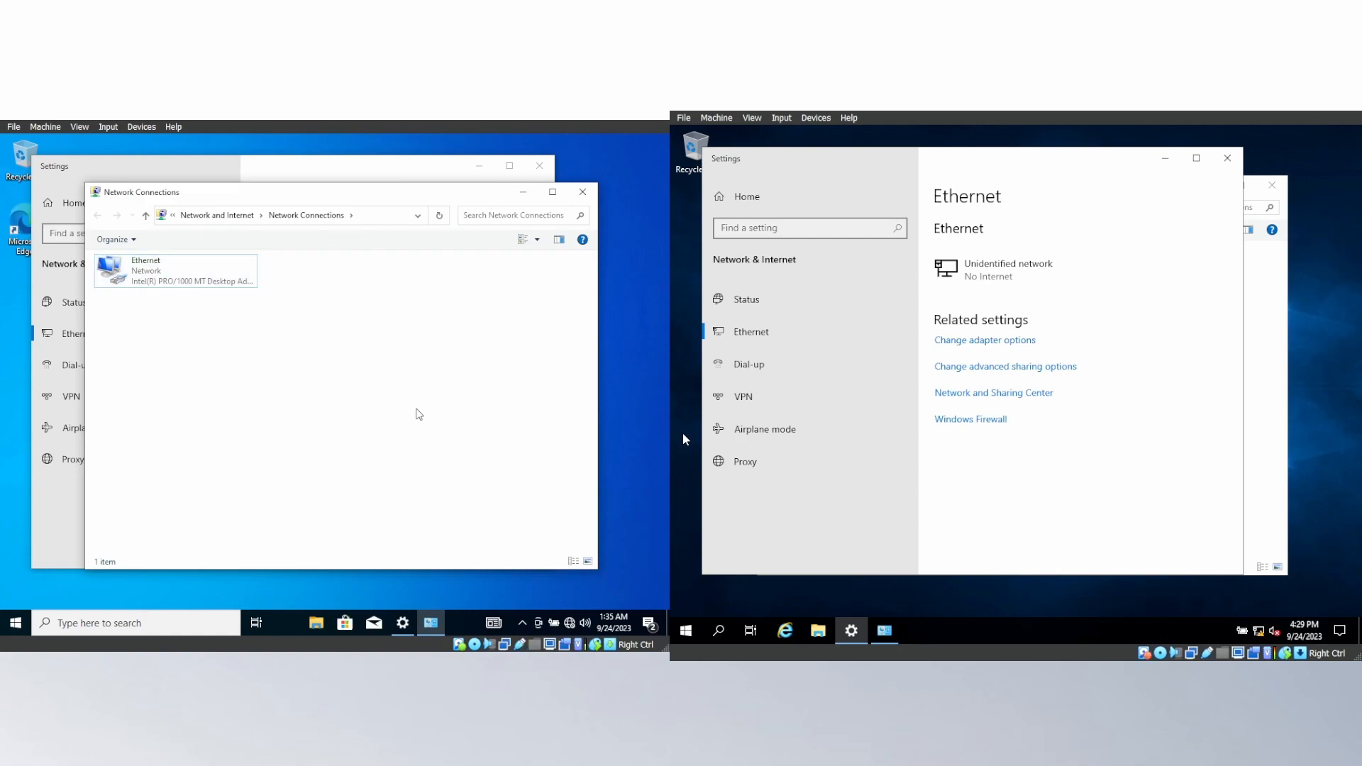
pyautogui.click(403, 623)
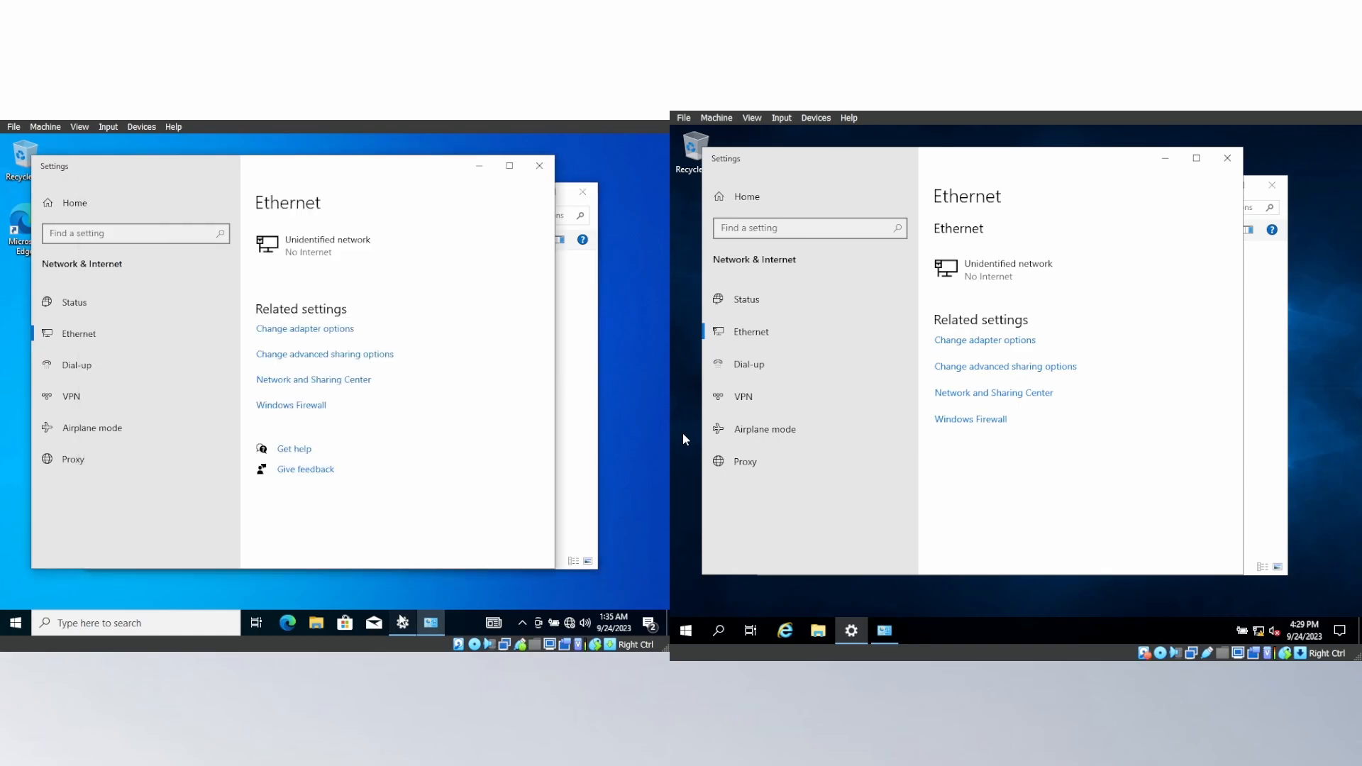
pyautogui.click(313, 356)
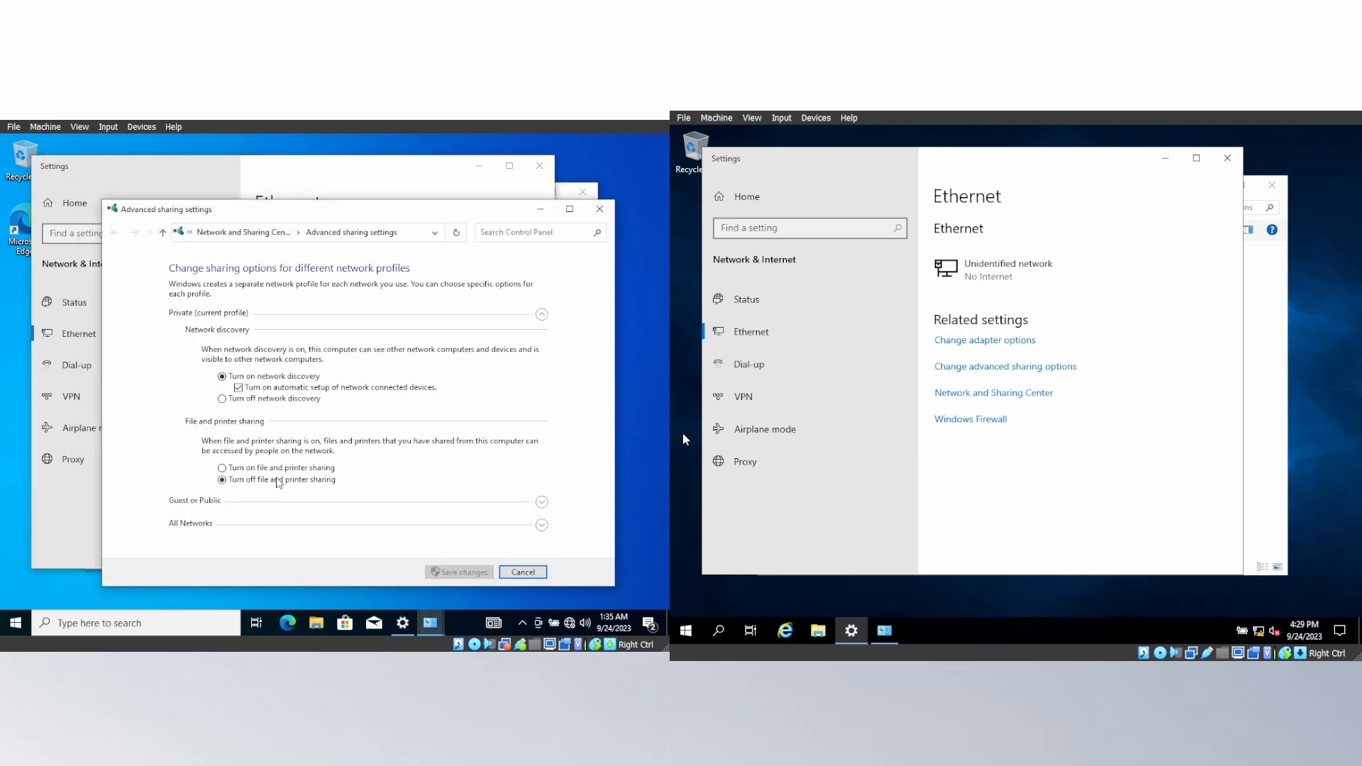
pyautogui.click(281, 468)
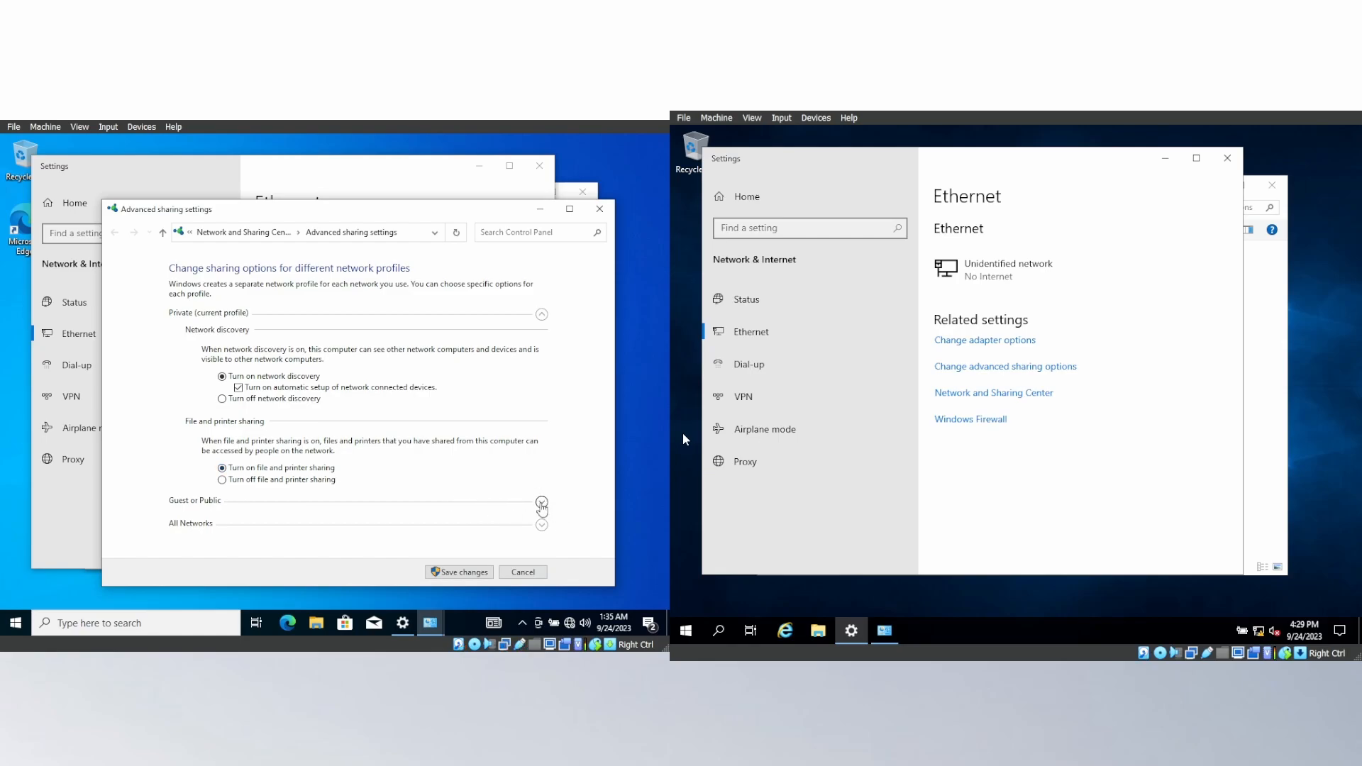
pyautogui.click(542, 502)
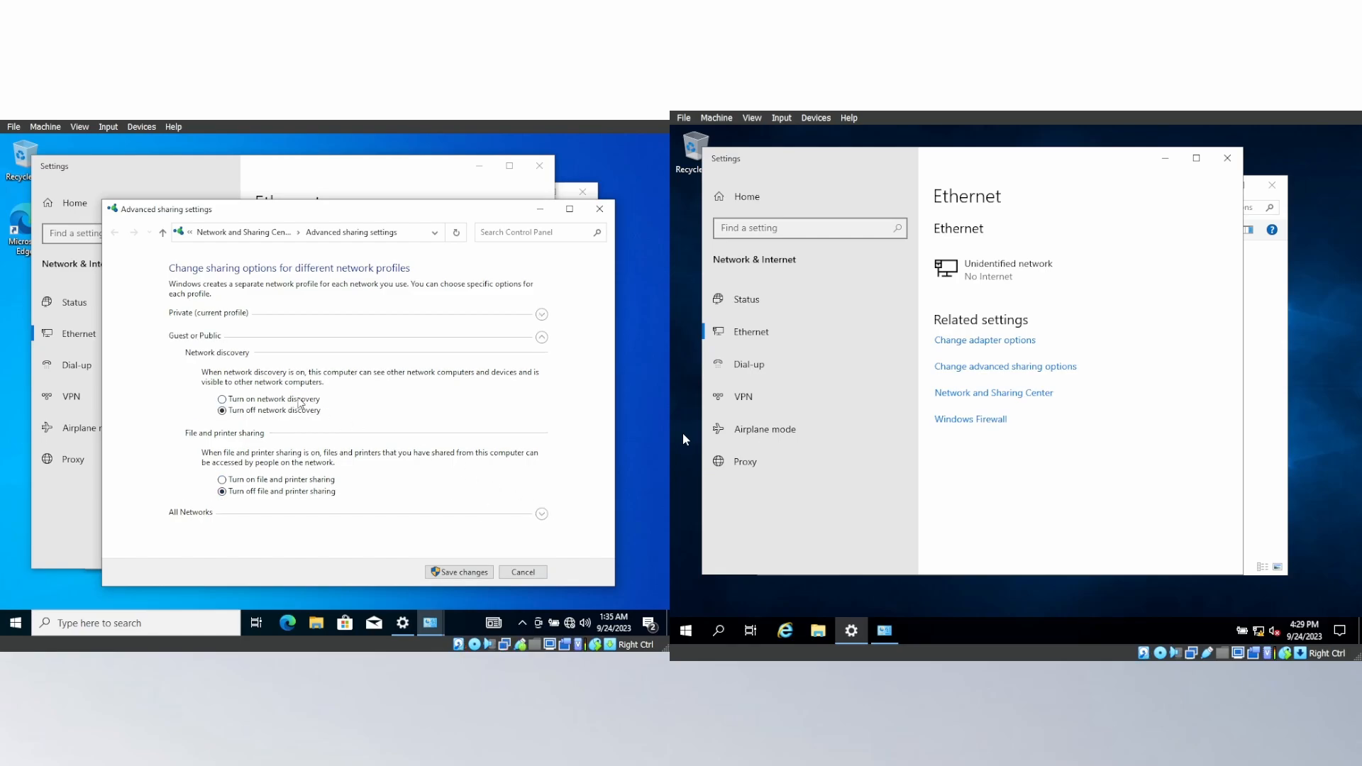
pyautogui.click(298, 479)
# For All Networks on the client, turn on Public folder sharing and turn off password protected sharing, and recheck the Guest or Public and Private profiles.
pyautogui.click(542, 514)
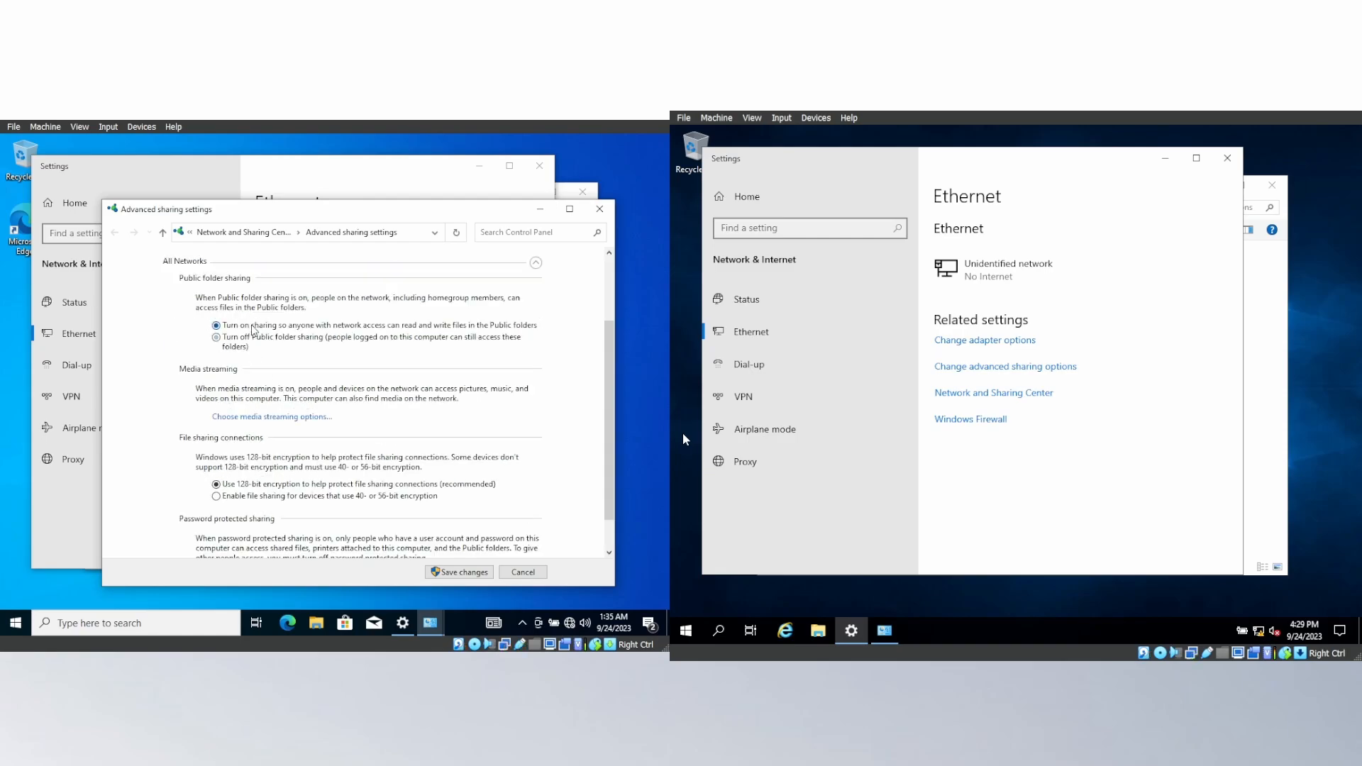
pyautogui.scroll(-1, 252, 507)
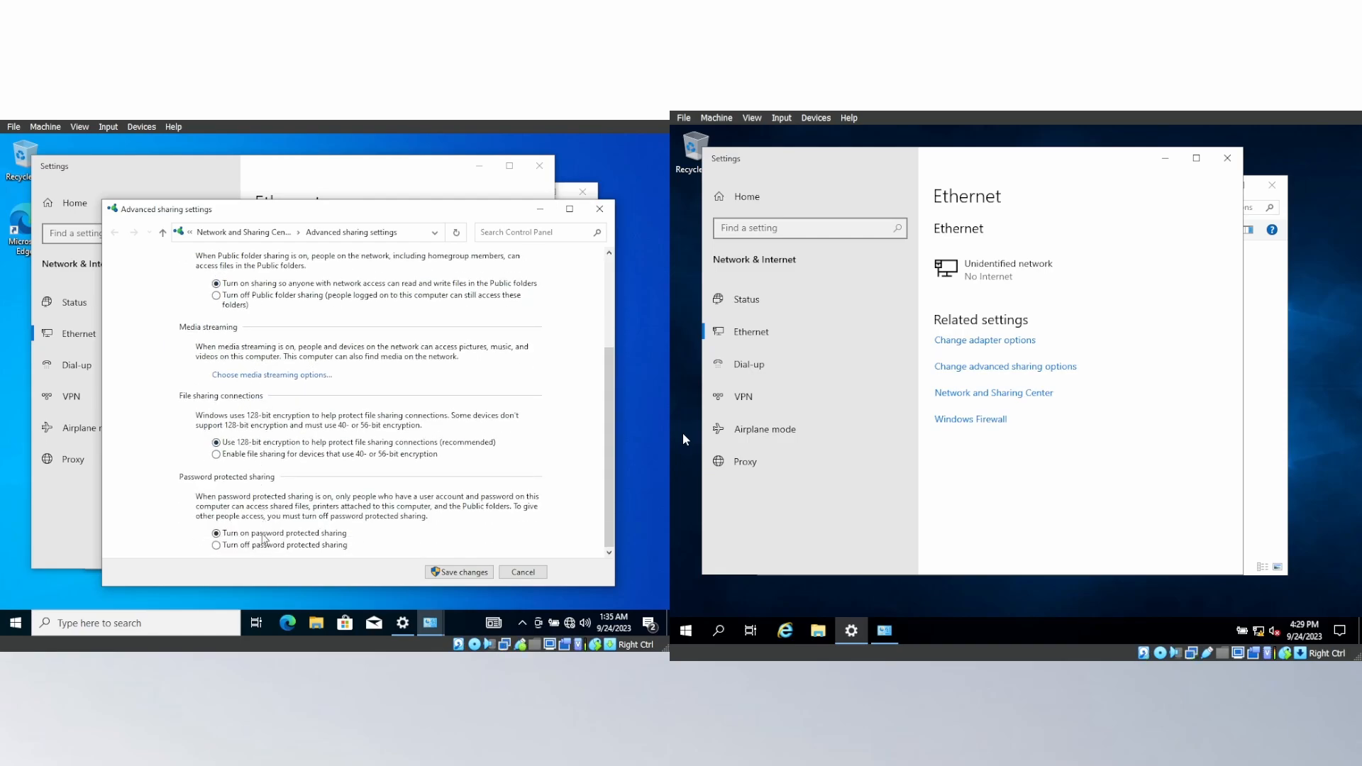
pyautogui.click(263, 544)
pyautogui.scroll(1, 491, 485)
pyautogui.scroll(3, 492, 485)
pyautogui.click(536, 361)
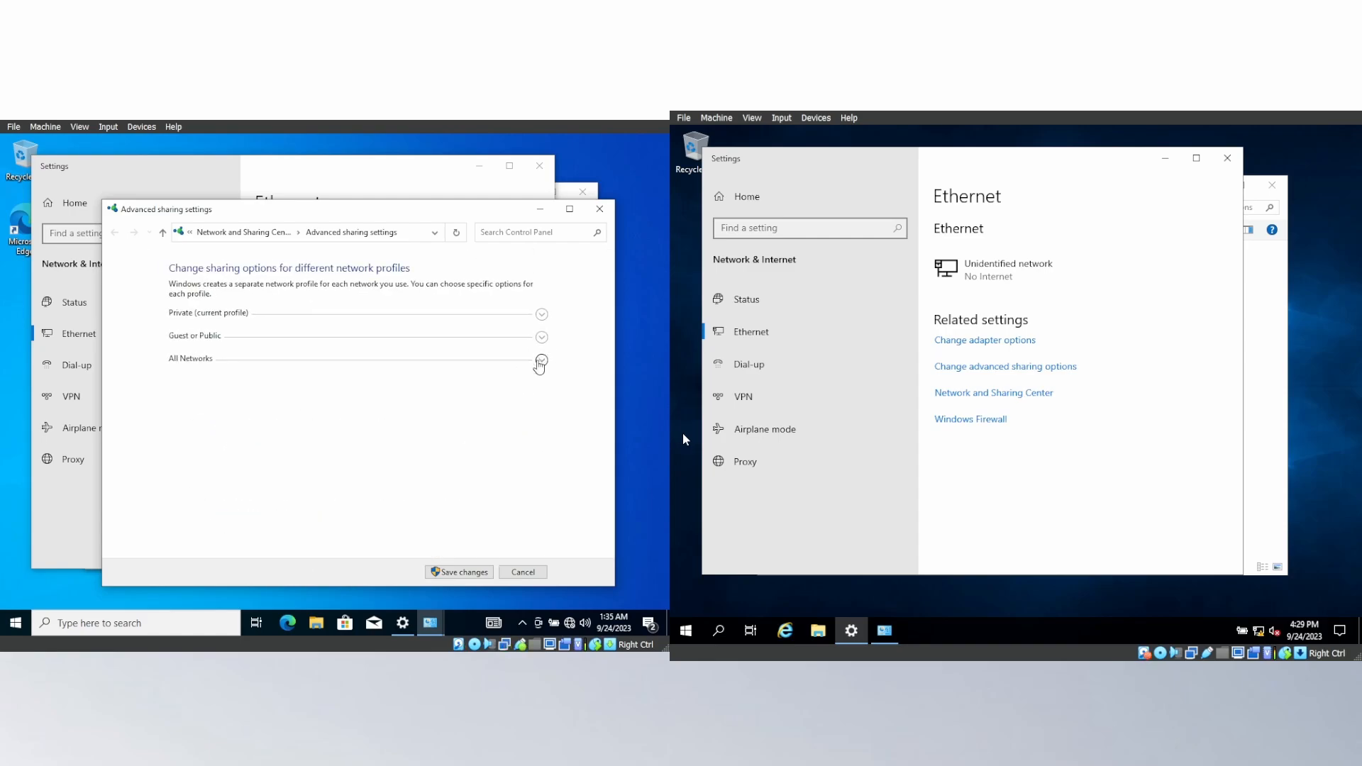
pyautogui.click(541, 337)
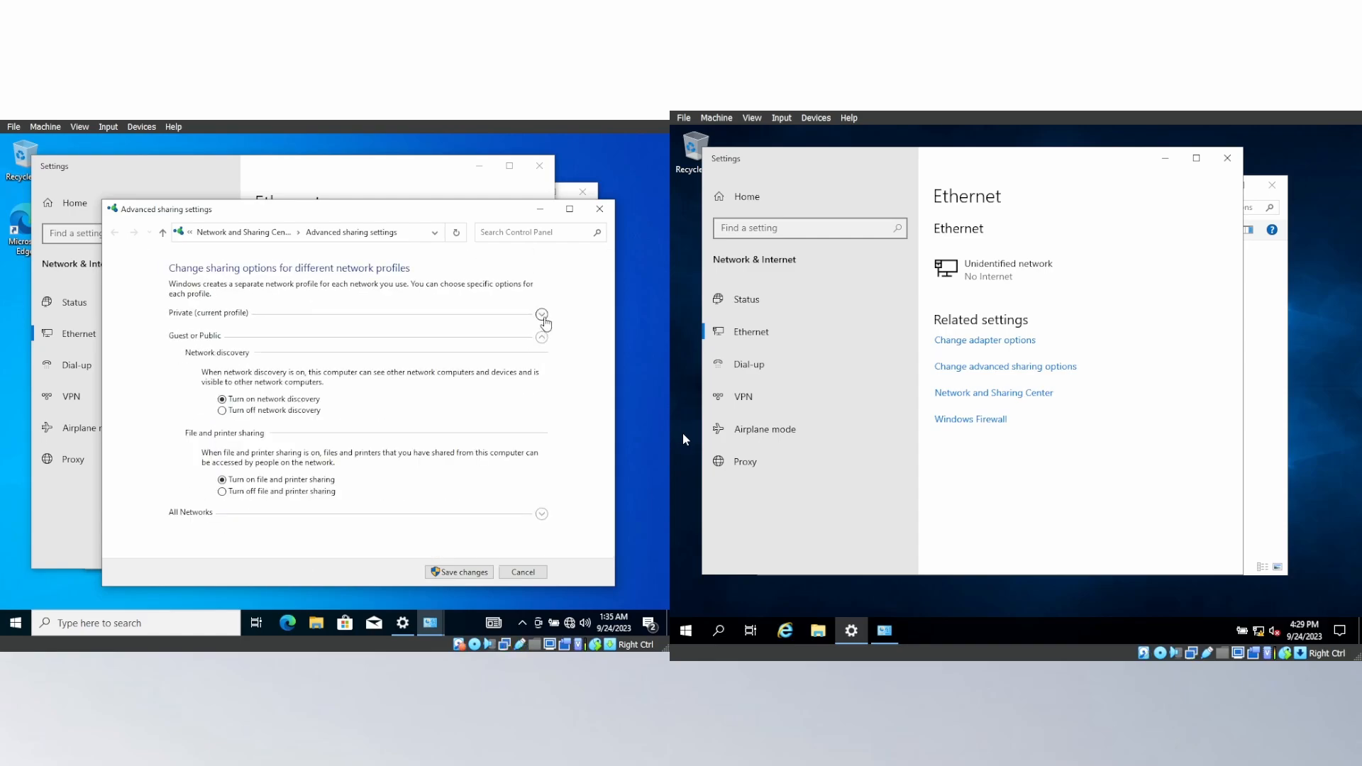
pyautogui.click(542, 319)
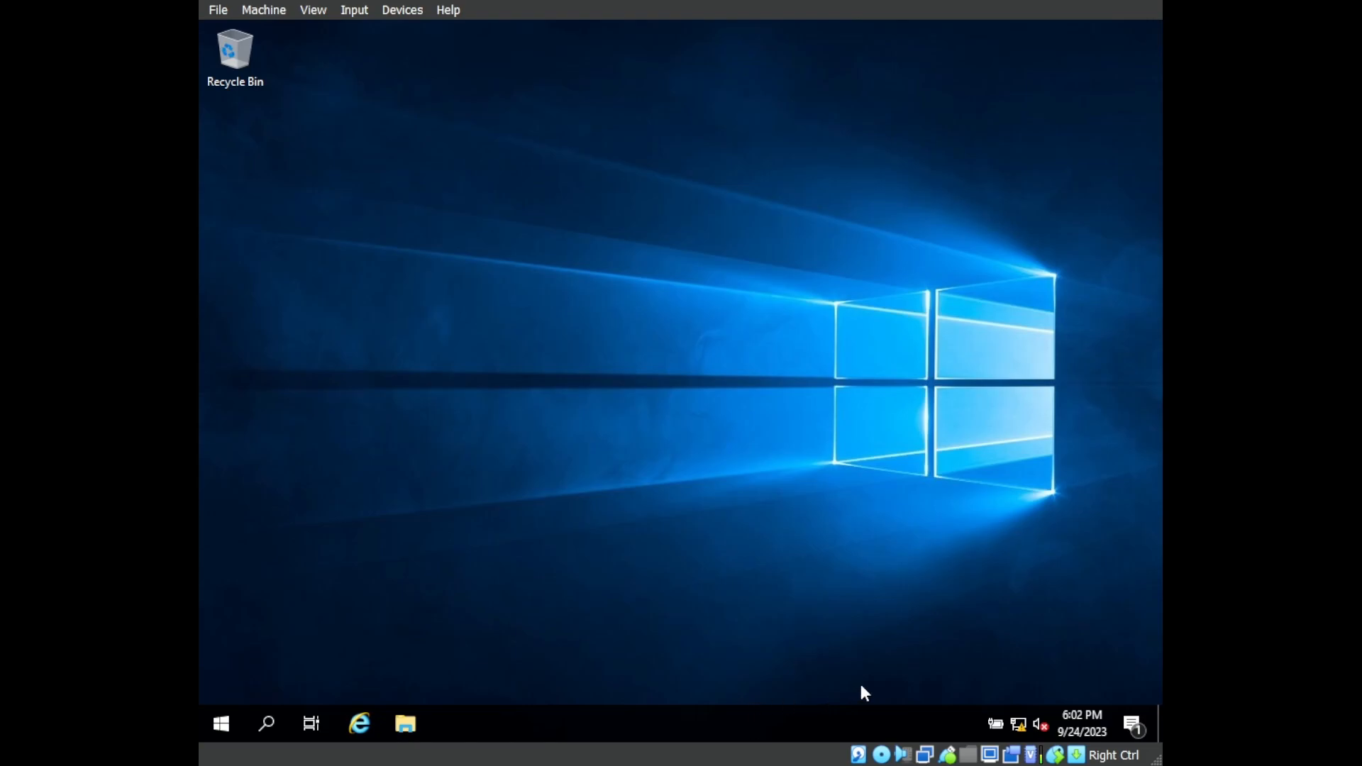
# Check the network discovery options in the server's advanced sharing settings and close the settings windows.
pyautogui.rightClick(1019, 723)
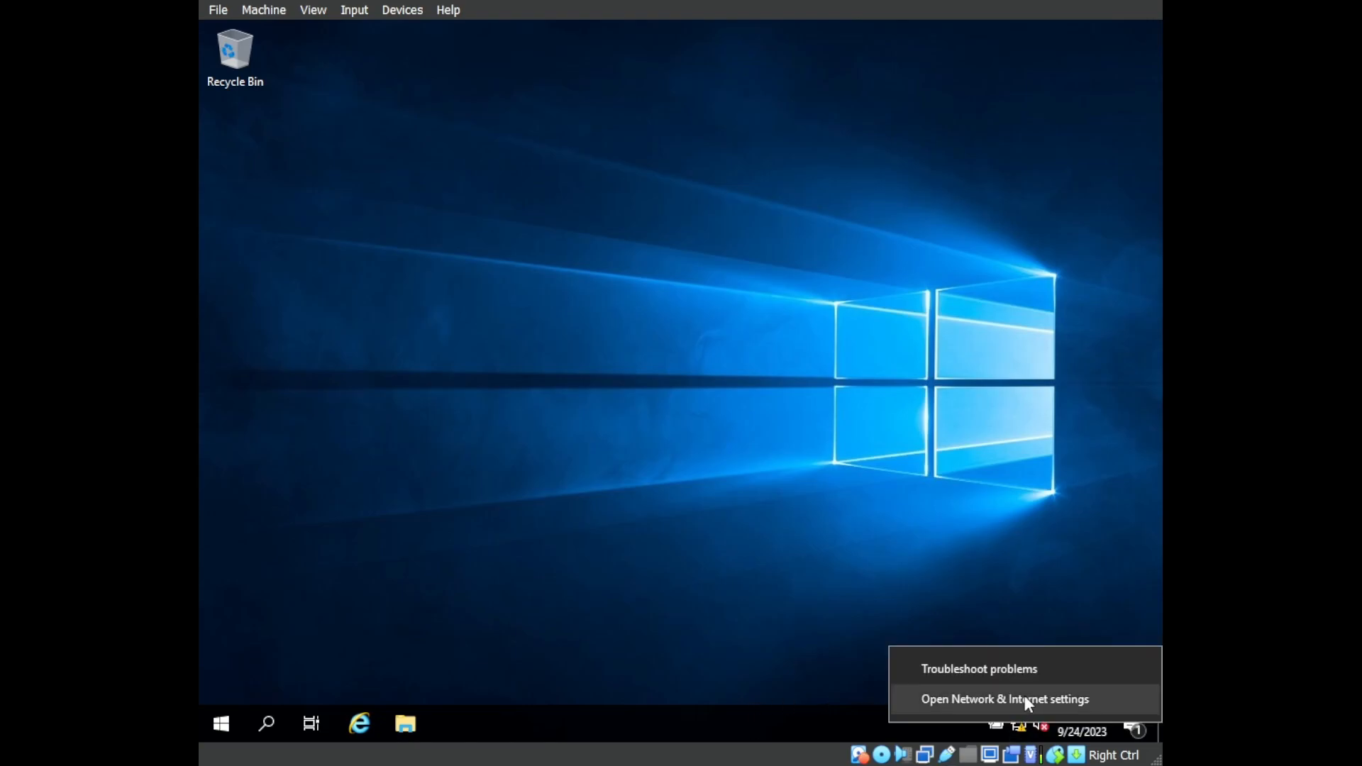
pyautogui.click(1024, 695)
pyautogui.scroll(-2, 759, 471)
pyautogui.scroll(-3, 759, 472)
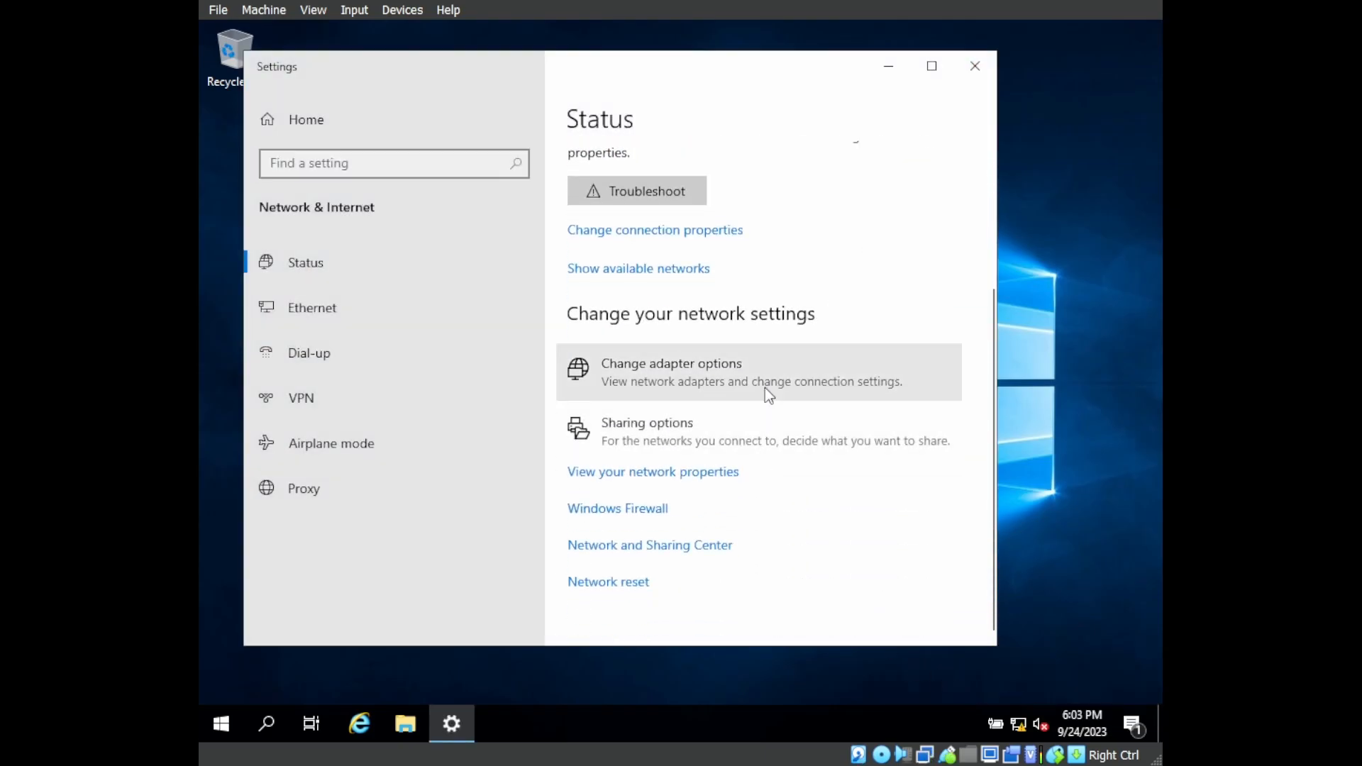
pyautogui.click(696, 418)
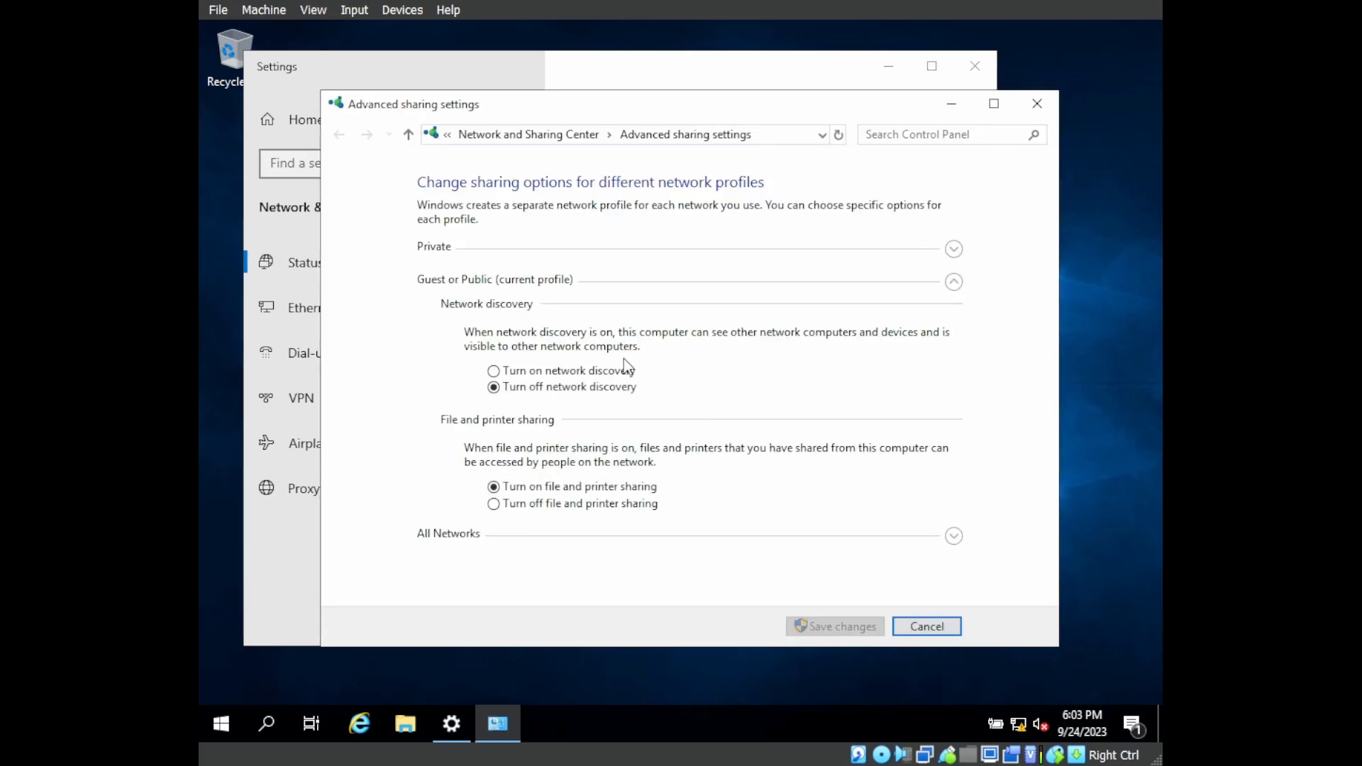
pyautogui.click(953, 249)
pyautogui.click(1037, 107)
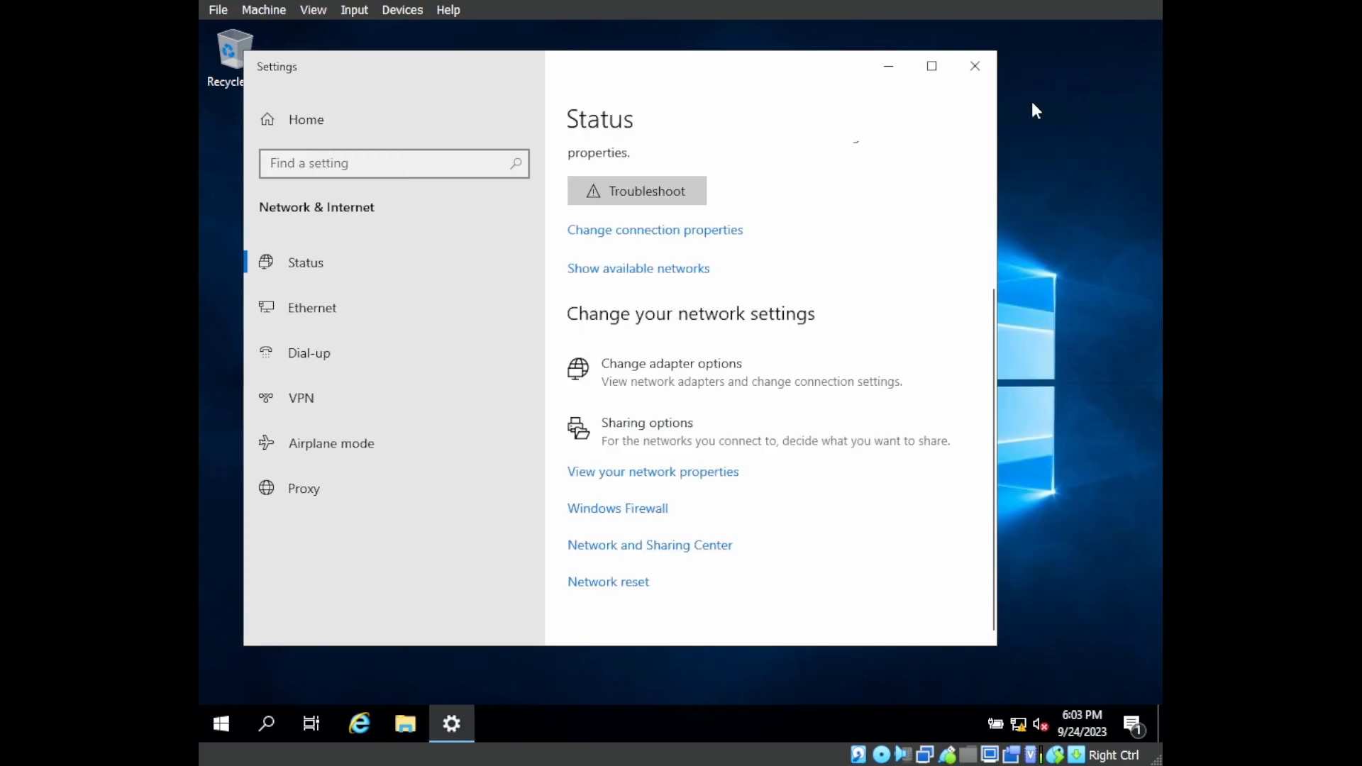
pyautogui.click(964, 69)
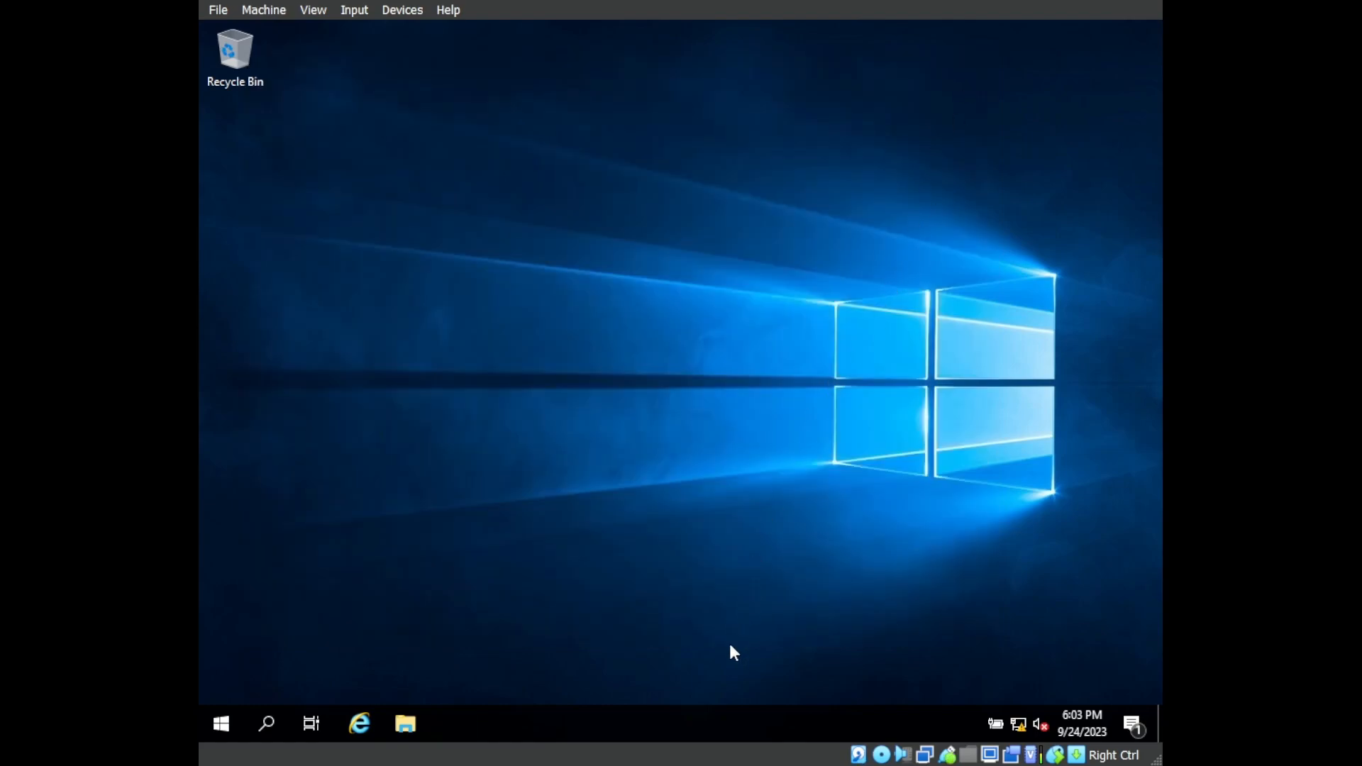
# Open the Services console on the server from Task Manager's list of services.
pyautogui.rightClick(721, 722)
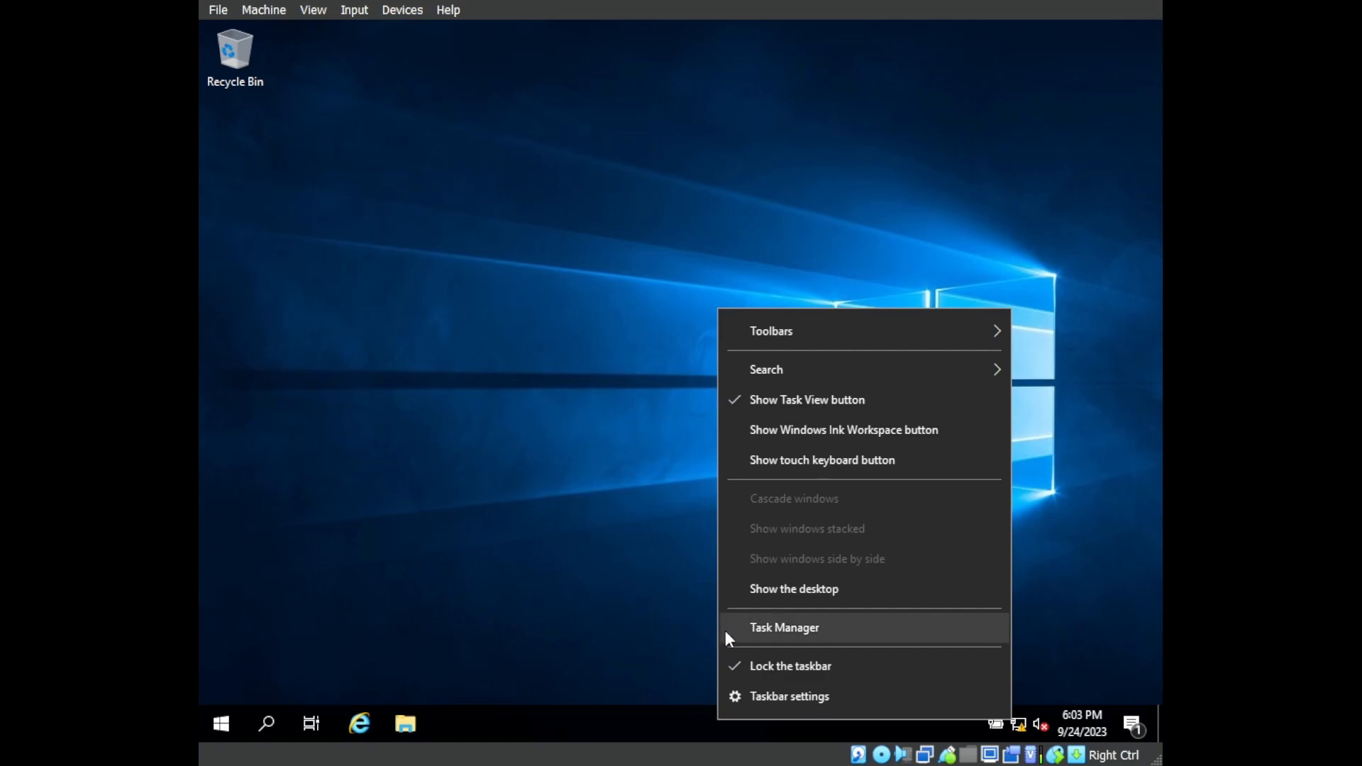
pyautogui.click(744, 629)
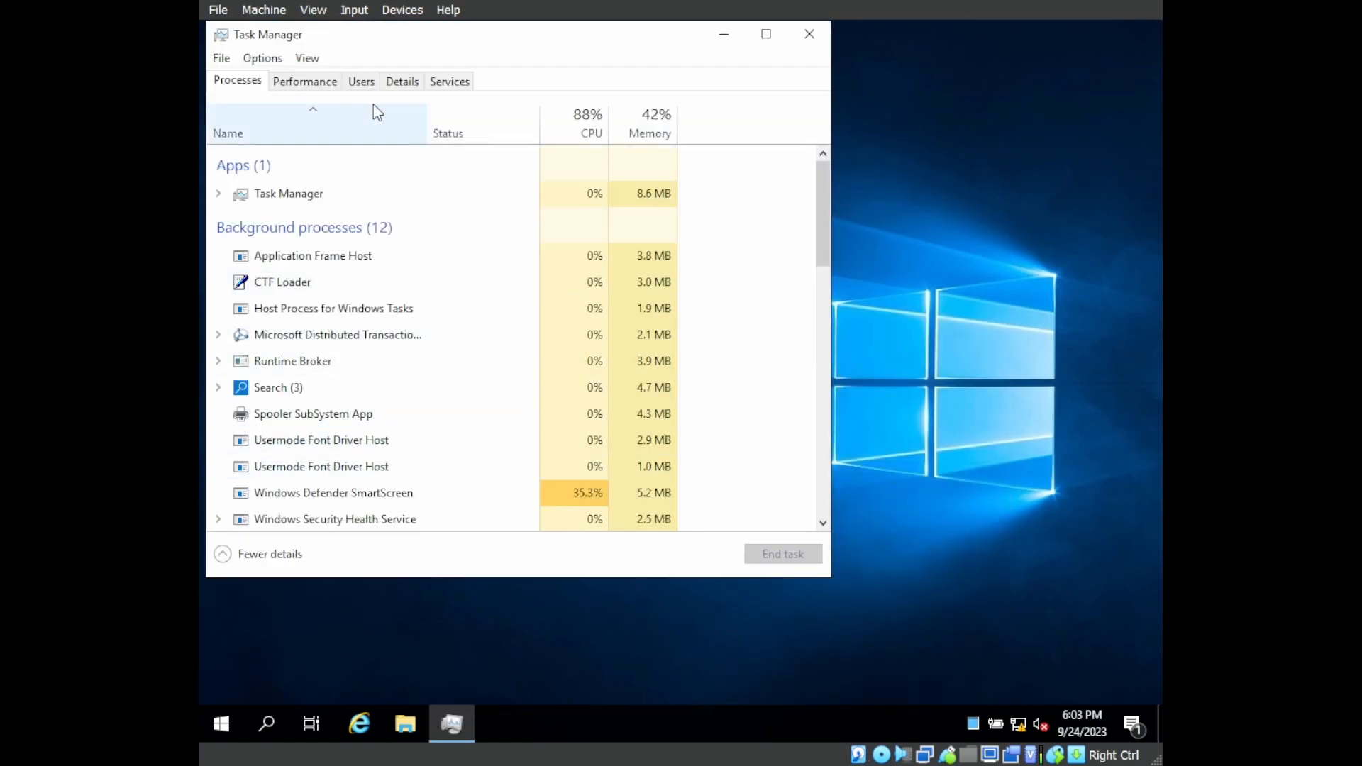
pyautogui.click(449, 82)
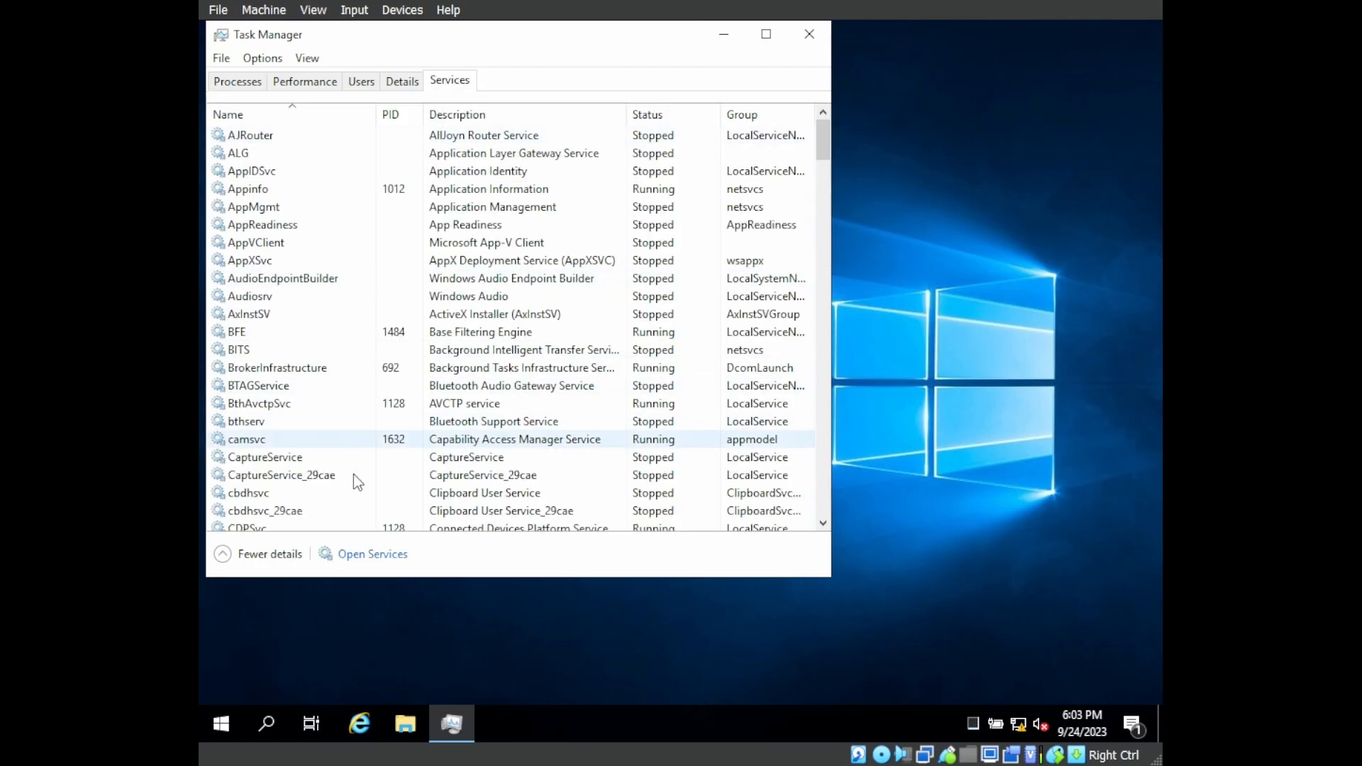
pyautogui.click(354, 557)
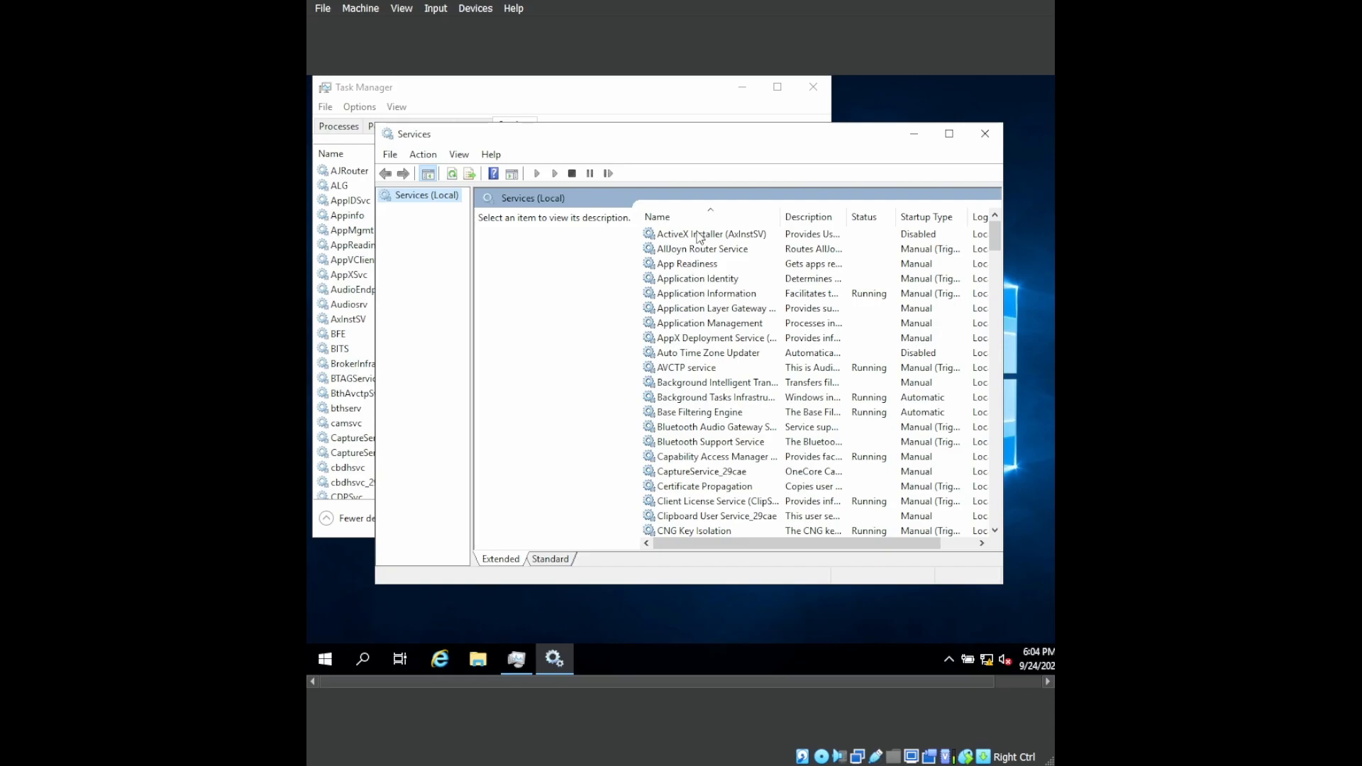
# Find the DNS Client service and check its startup type and status in its properties.
pyautogui.click(693, 278)
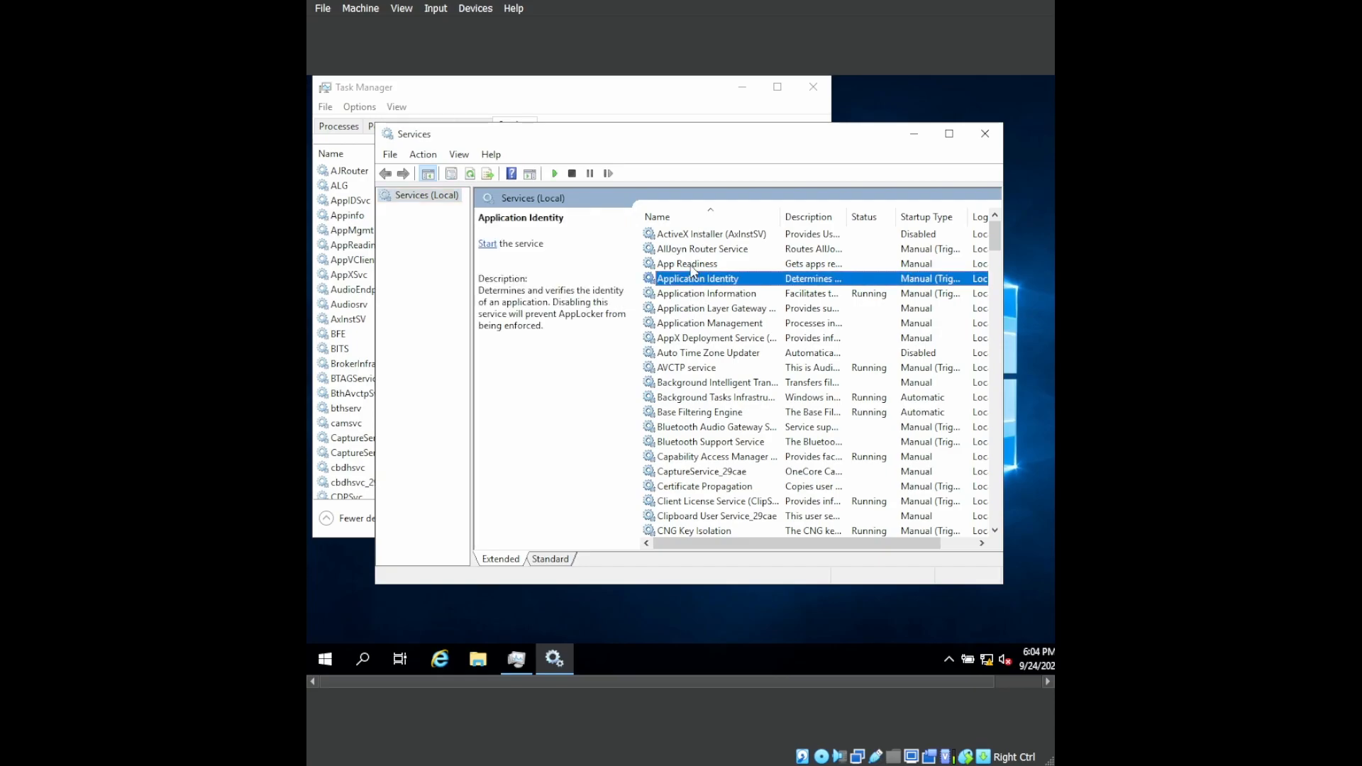
pyautogui.write('dns')
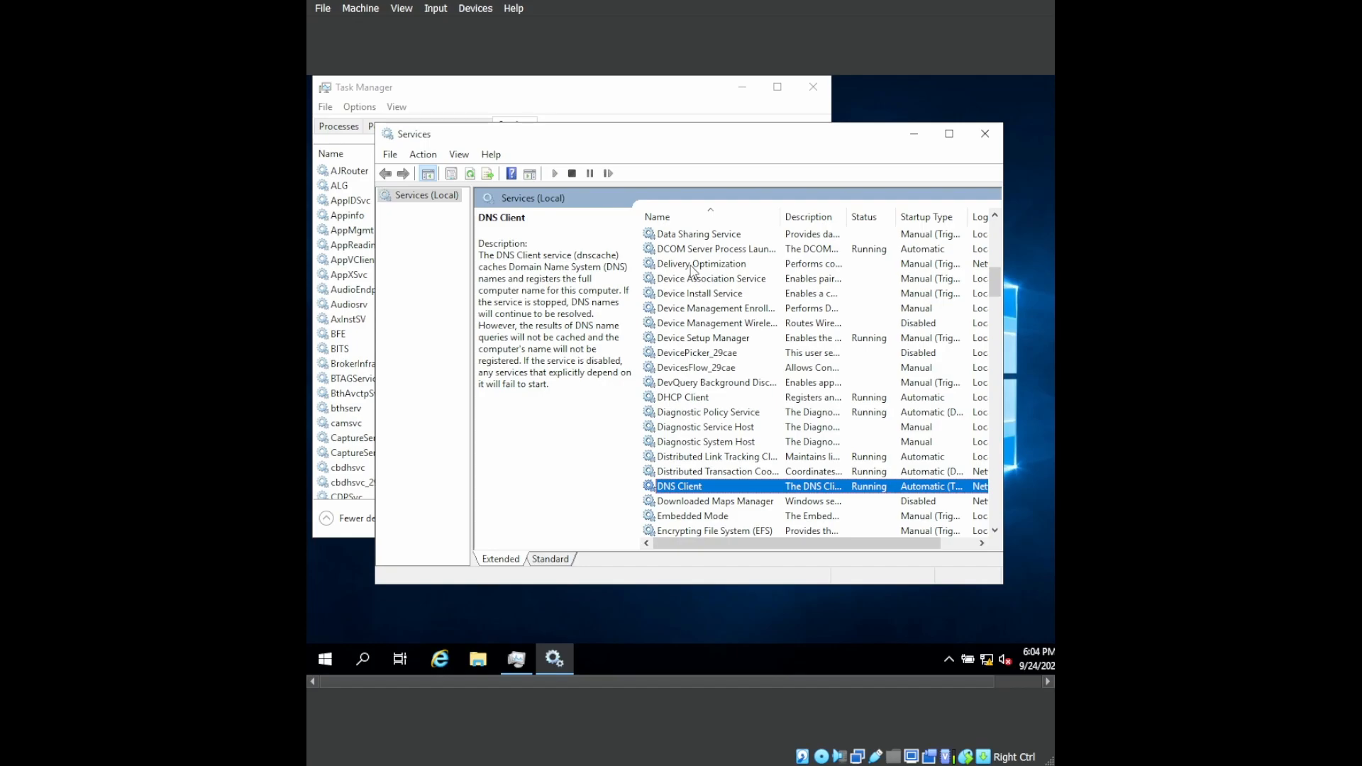
pyautogui.rightClick(710, 490)
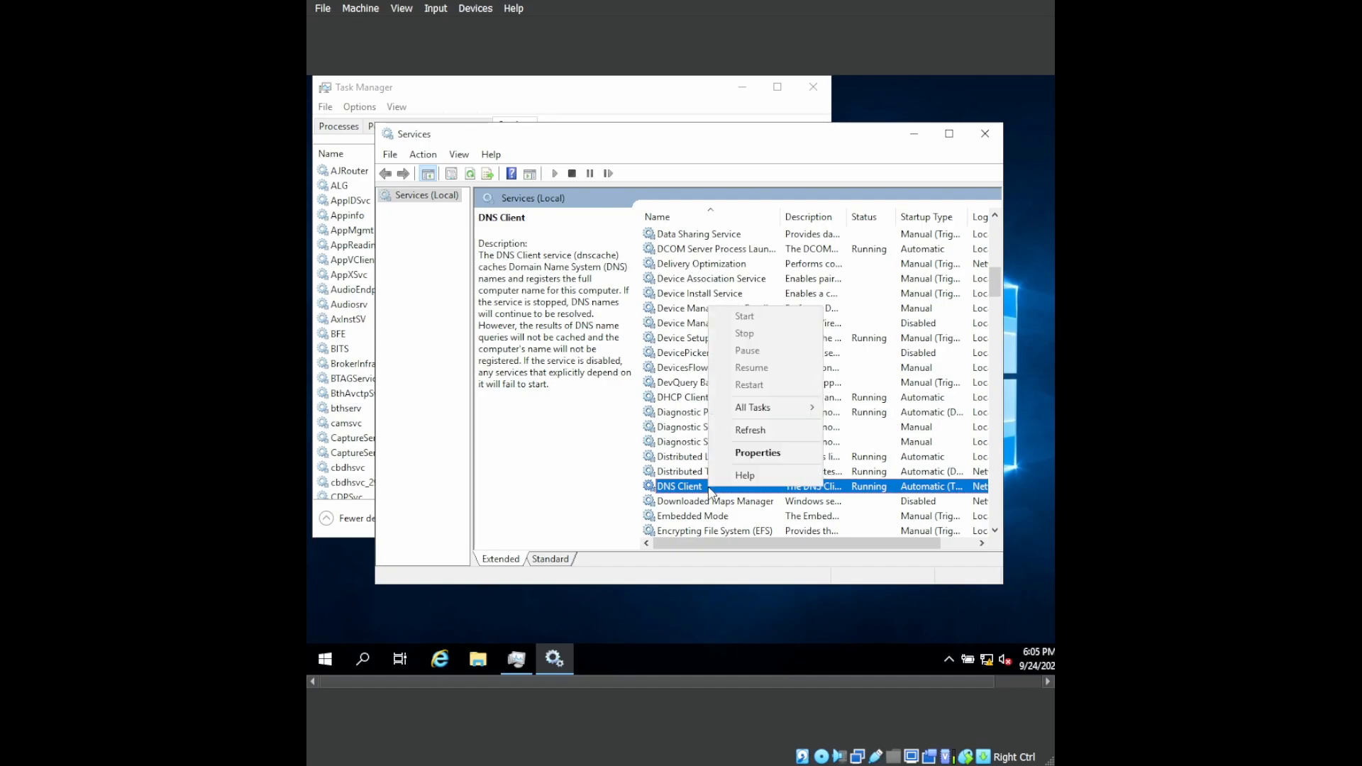
pyautogui.click(746, 458)
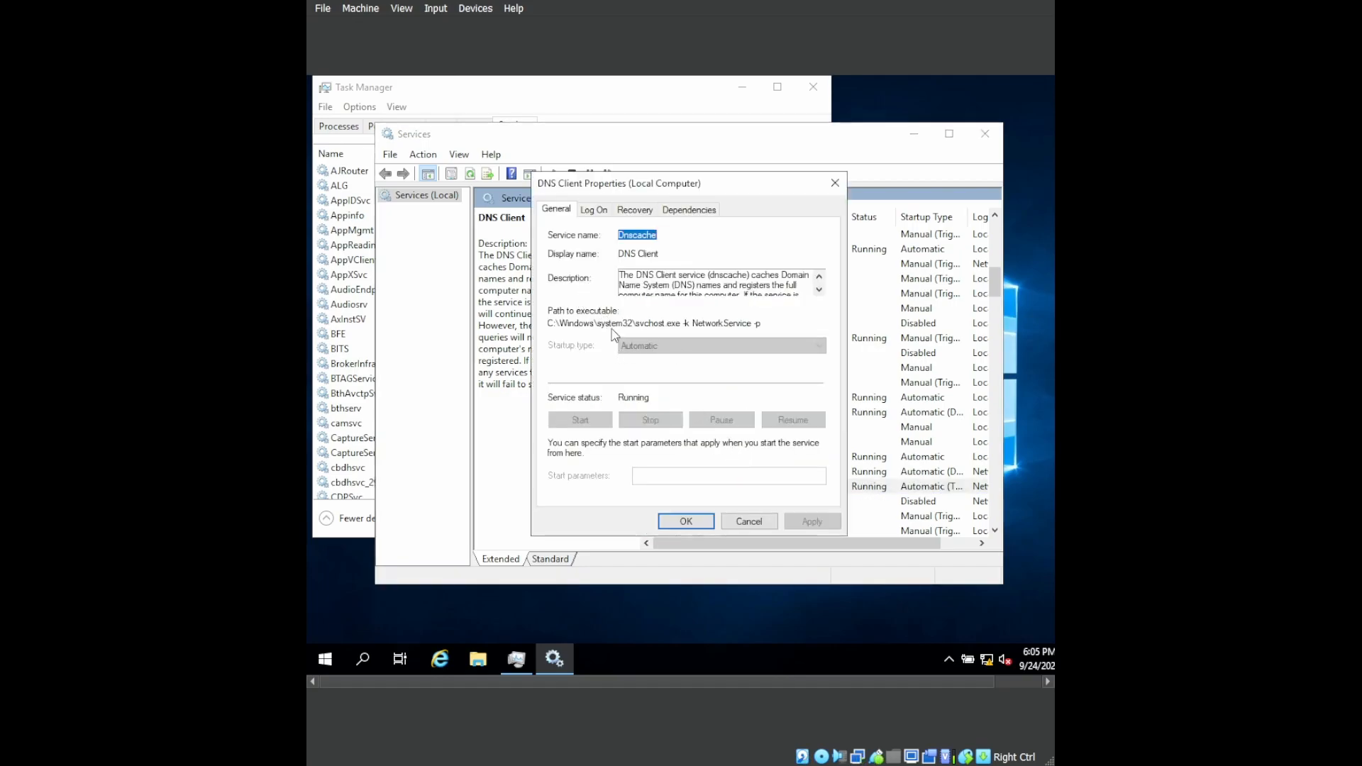
pyautogui.click(686, 521)
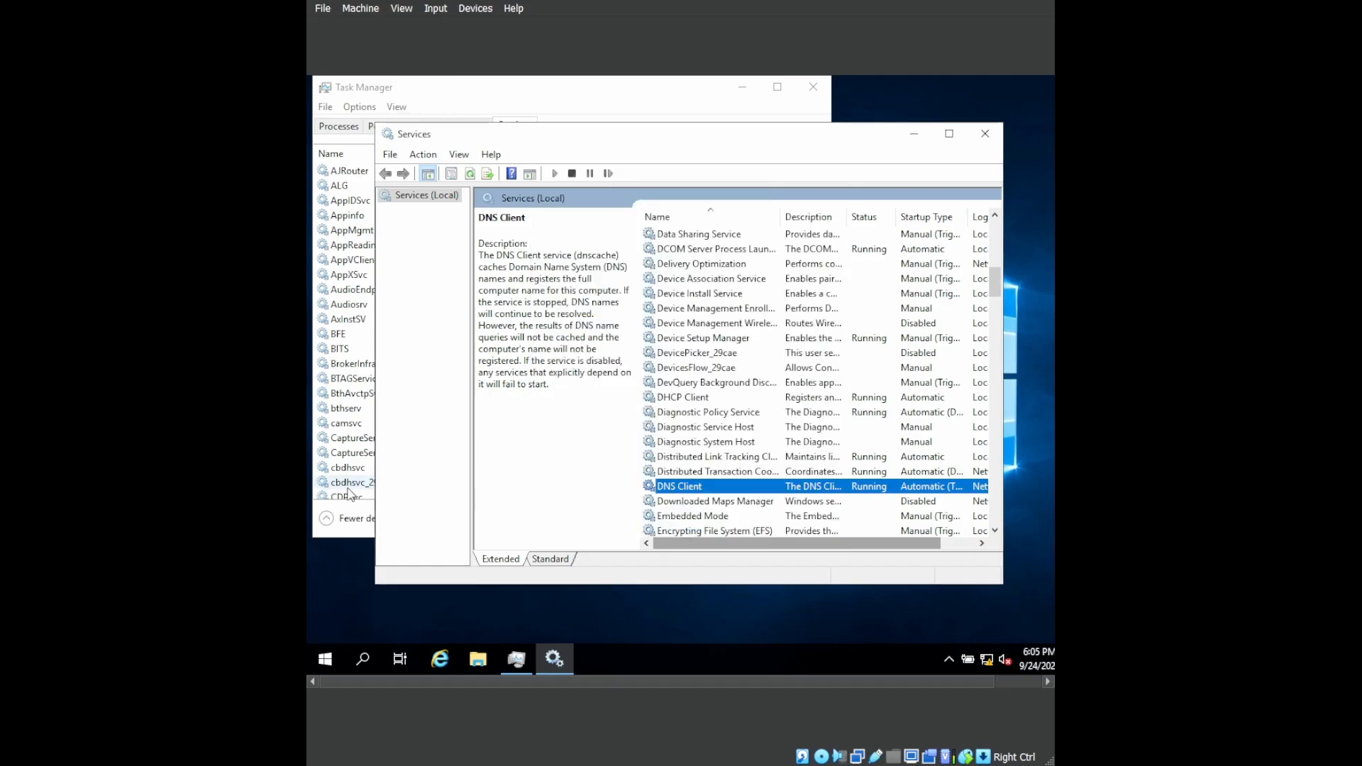
# Set the Function Discovery Provider Host service's startup type to Automatic, start the service, and apply the changes.
pyautogui.click(692, 354)
pyautogui.press('f')
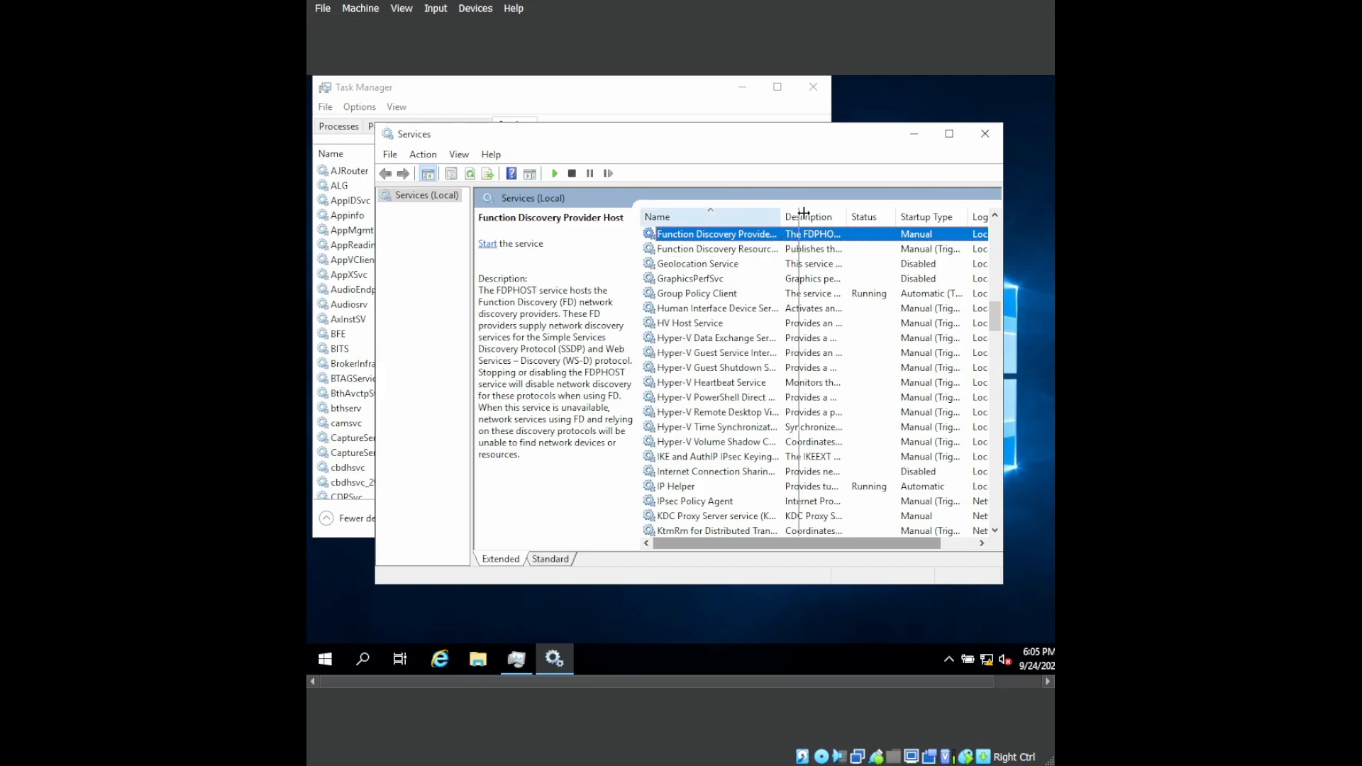
pyautogui.moveTo(801, 212); pyautogui.dragTo(810, 213)
pyautogui.scroll(1, 807, 287)
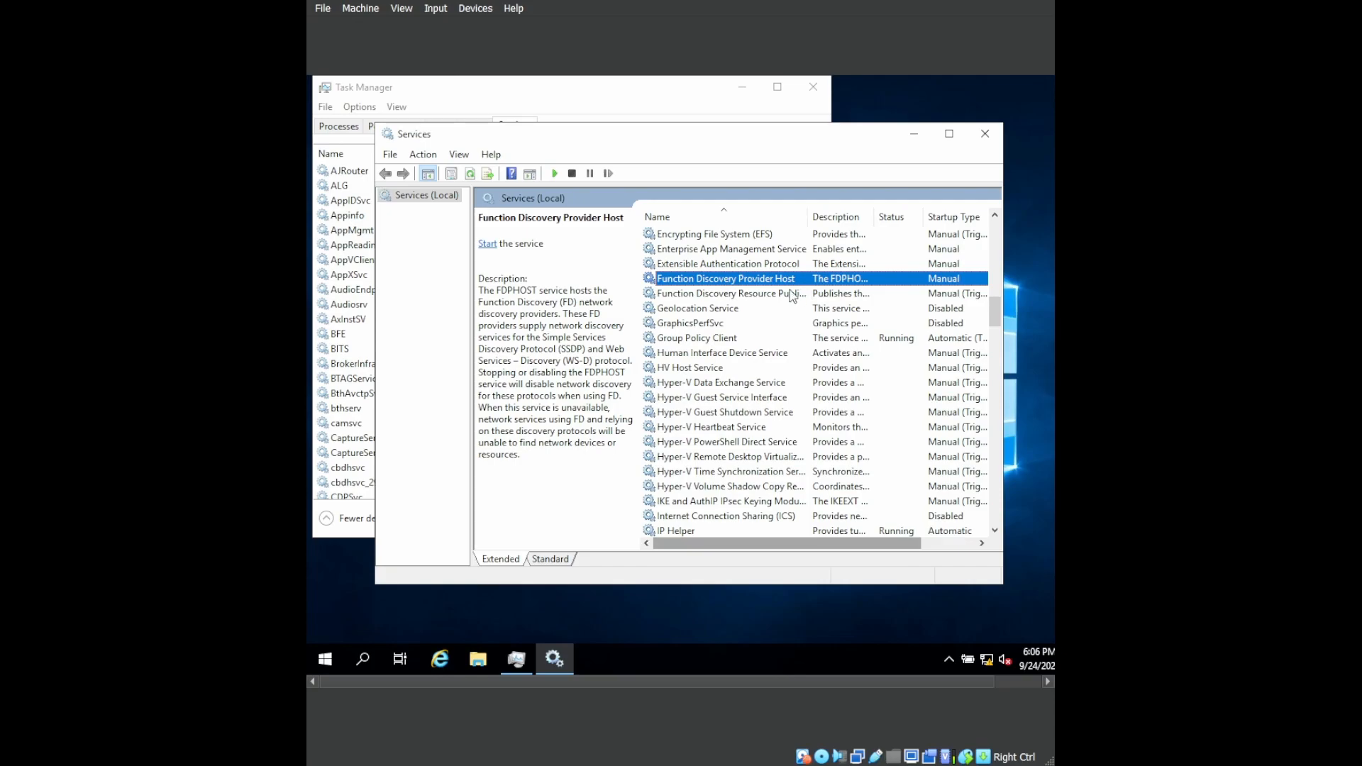
pyautogui.rightClick(807, 286)
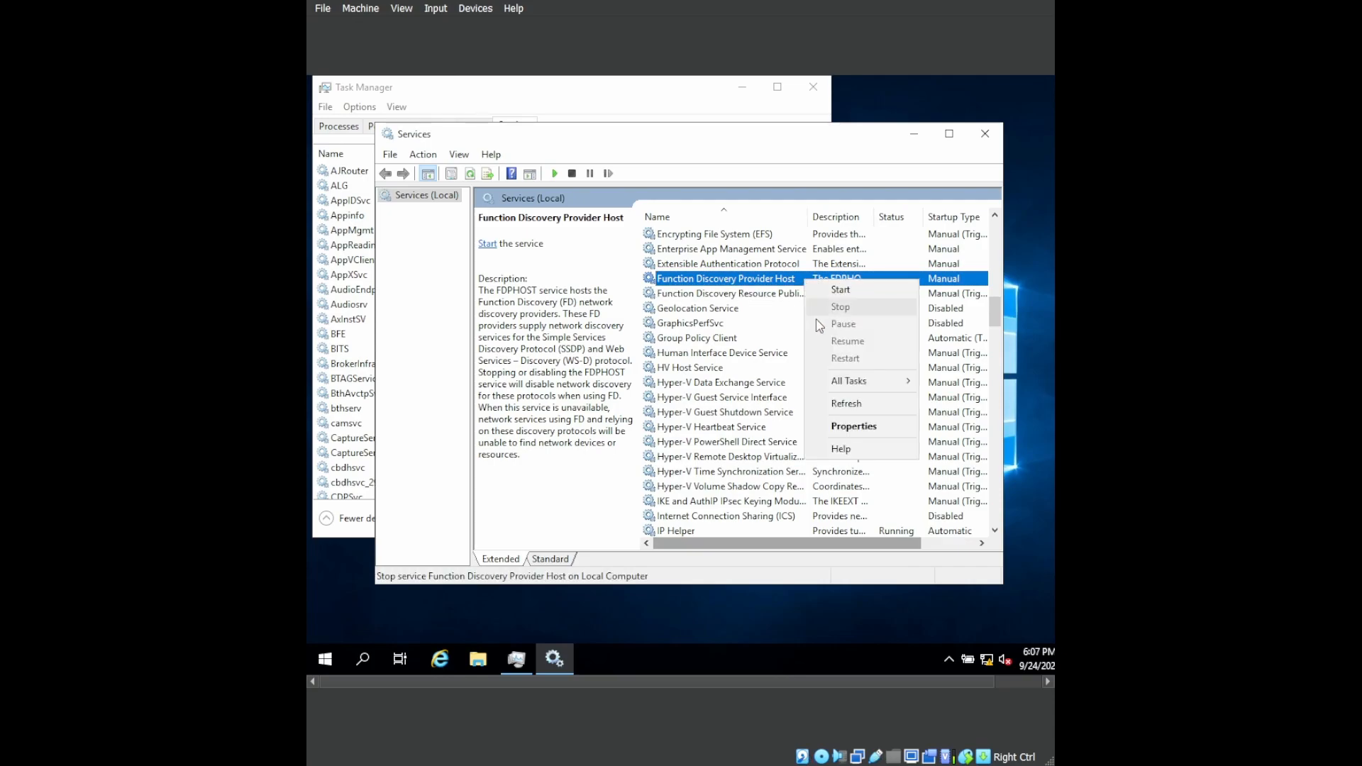
pyautogui.click(822, 427)
pyautogui.click(779, 348)
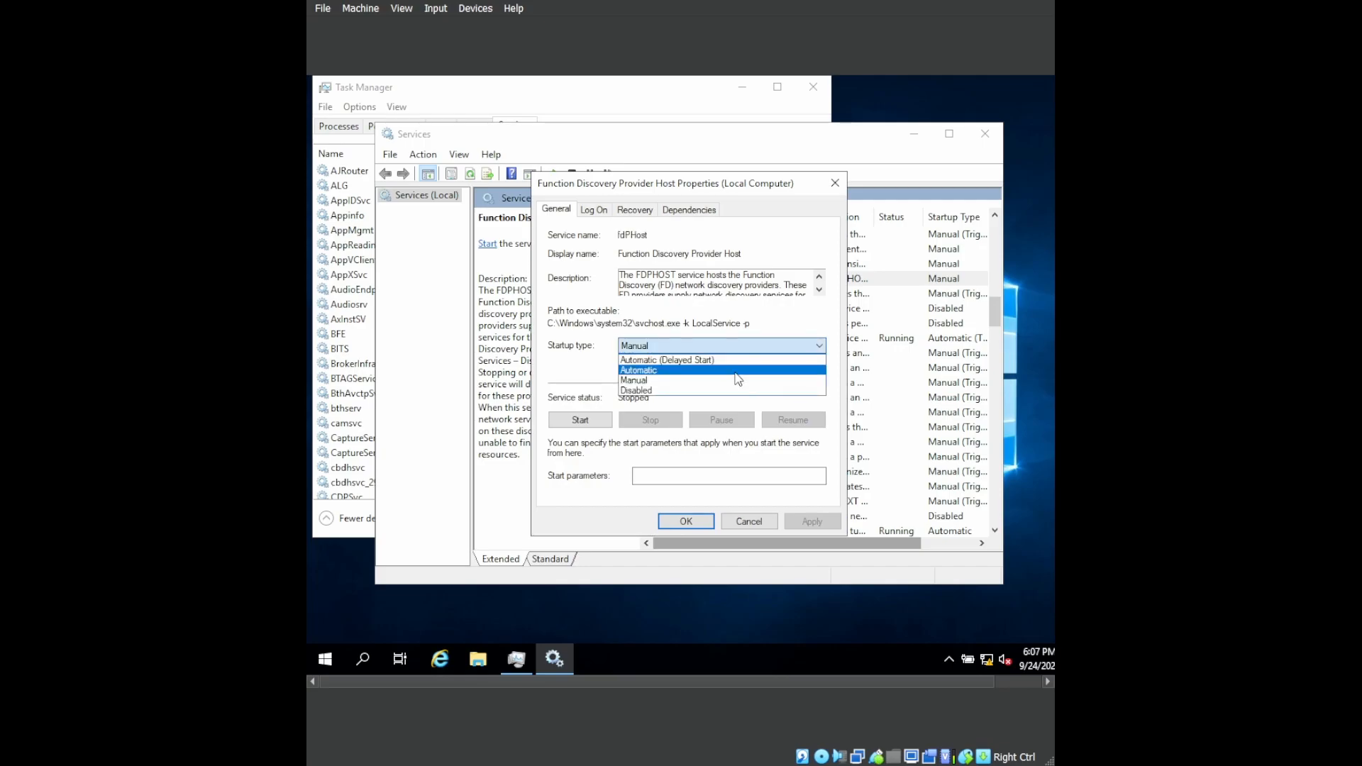
pyautogui.click(737, 370)
pyautogui.click(600, 422)
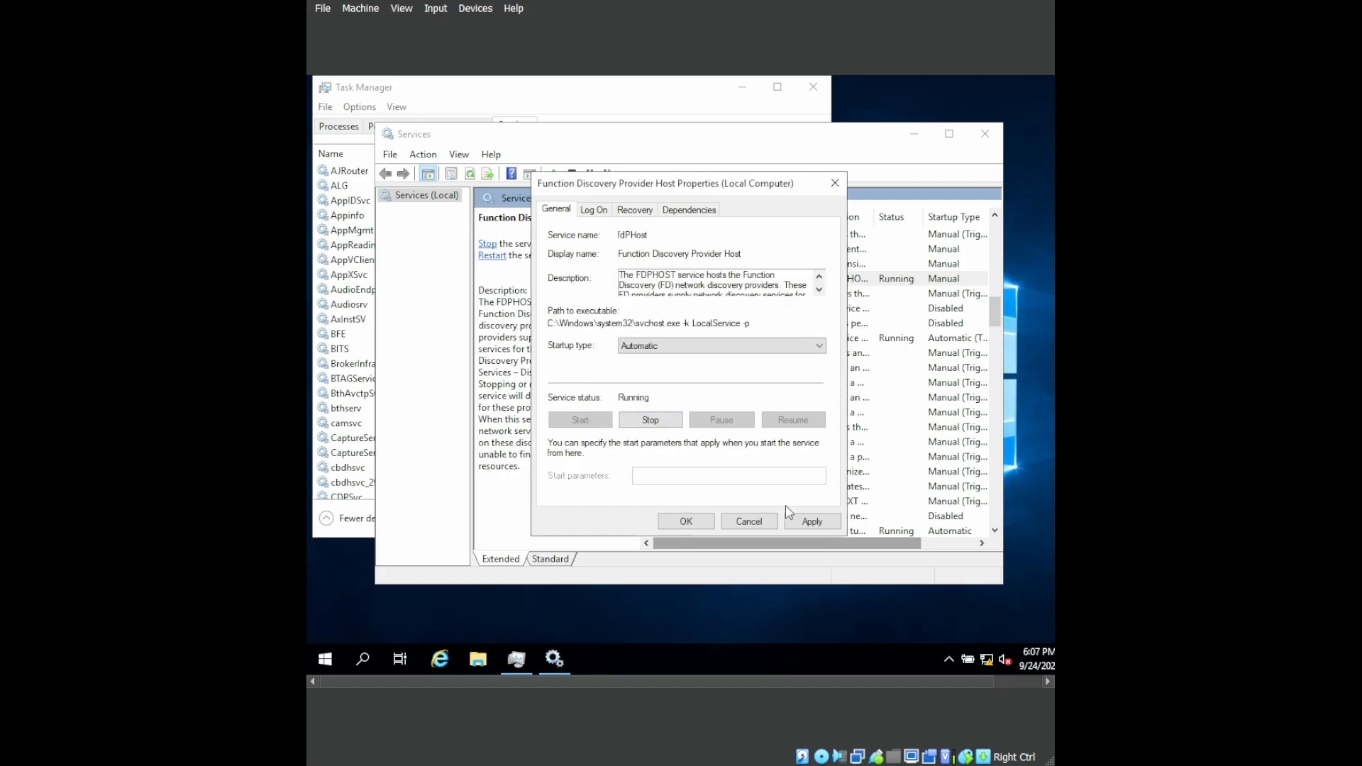
pyautogui.click(810, 522)
pyautogui.click(686, 522)
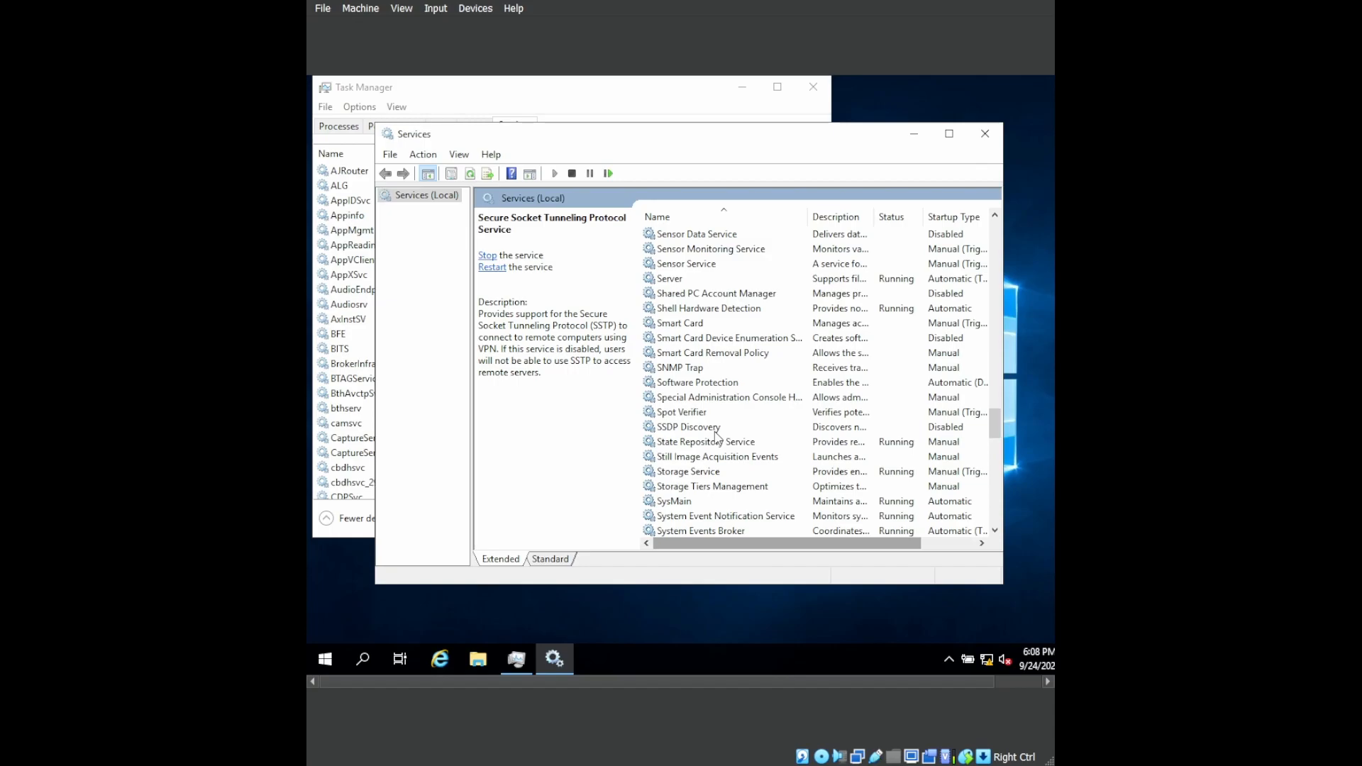
# Set the SSDP Discovery service's startup type to Automatic and apply the change.
pyautogui.click(715, 432)
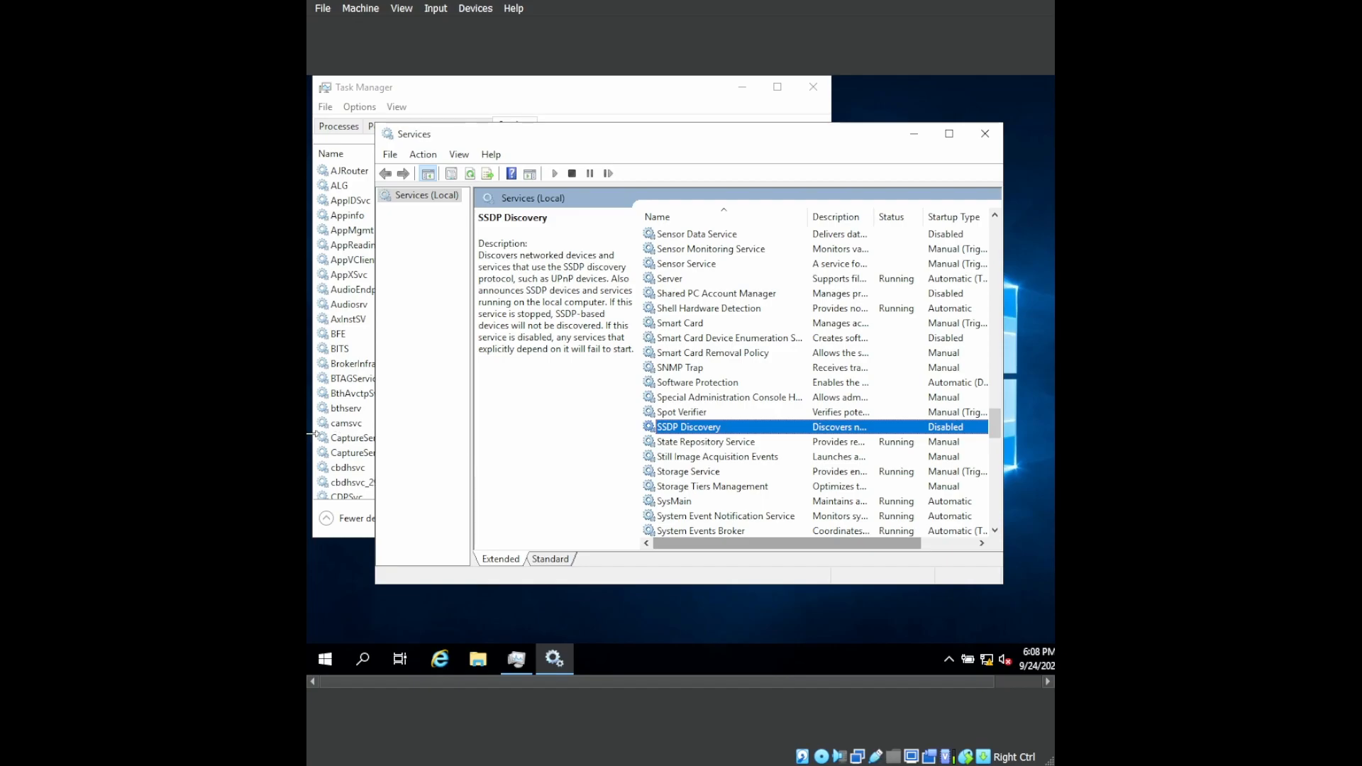
pyautogui.rightClick(793, 433)
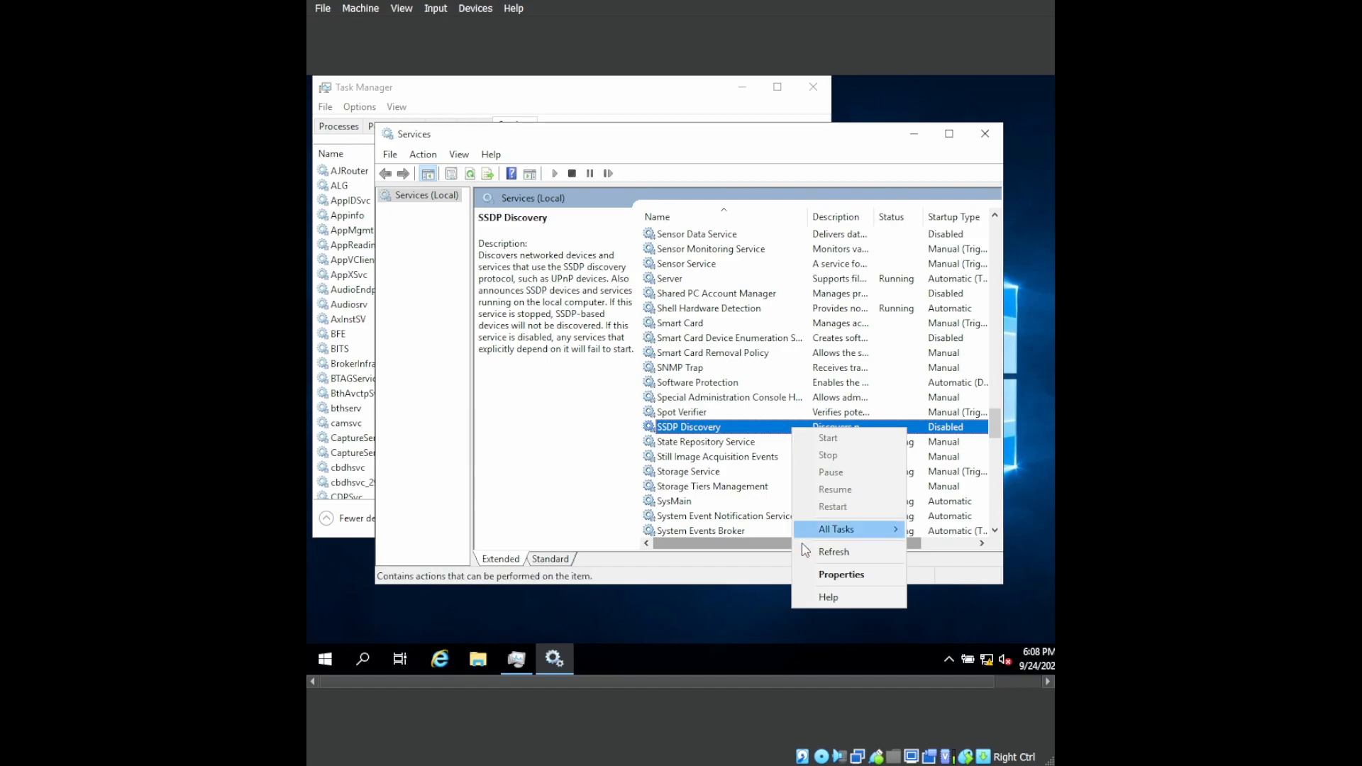
pyautogui.click(806, 578)
pyautogui.click(707, 346)
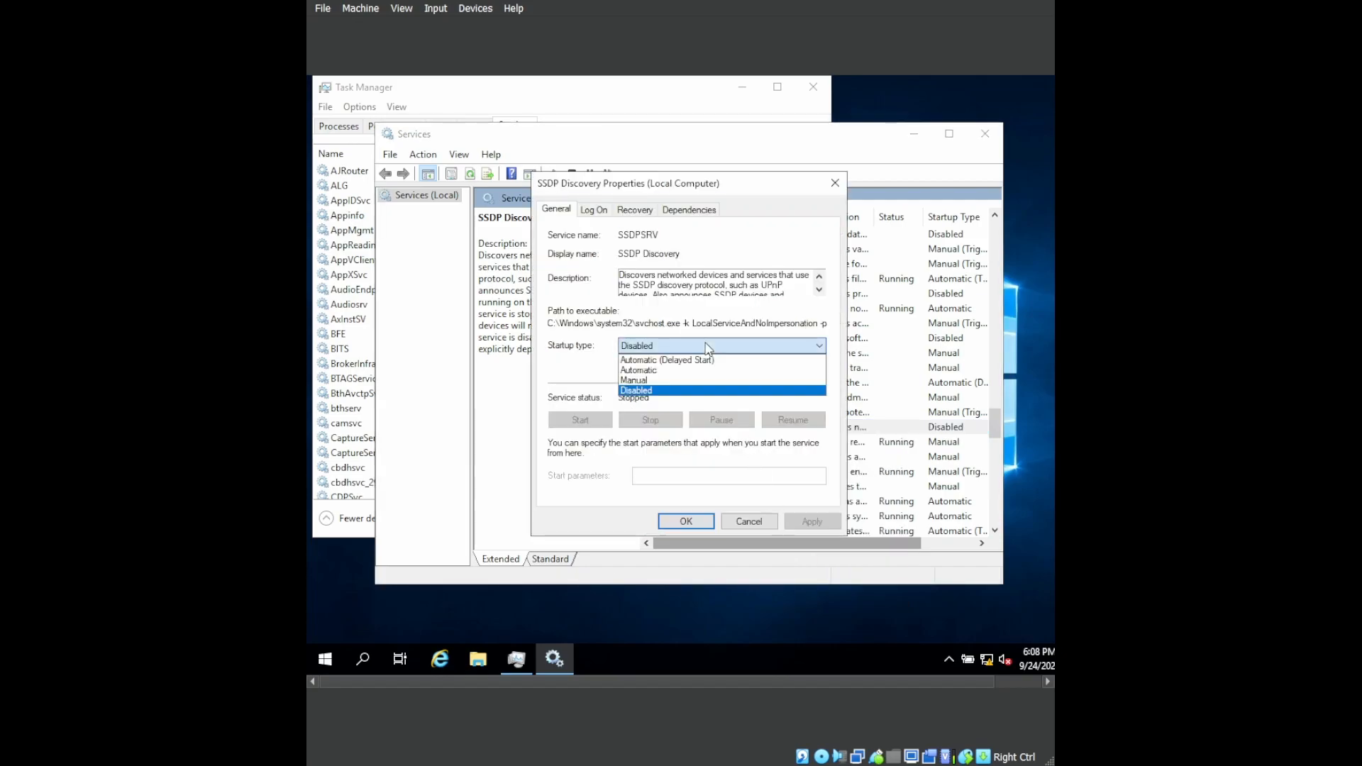
pyautogui.click(688, 370)
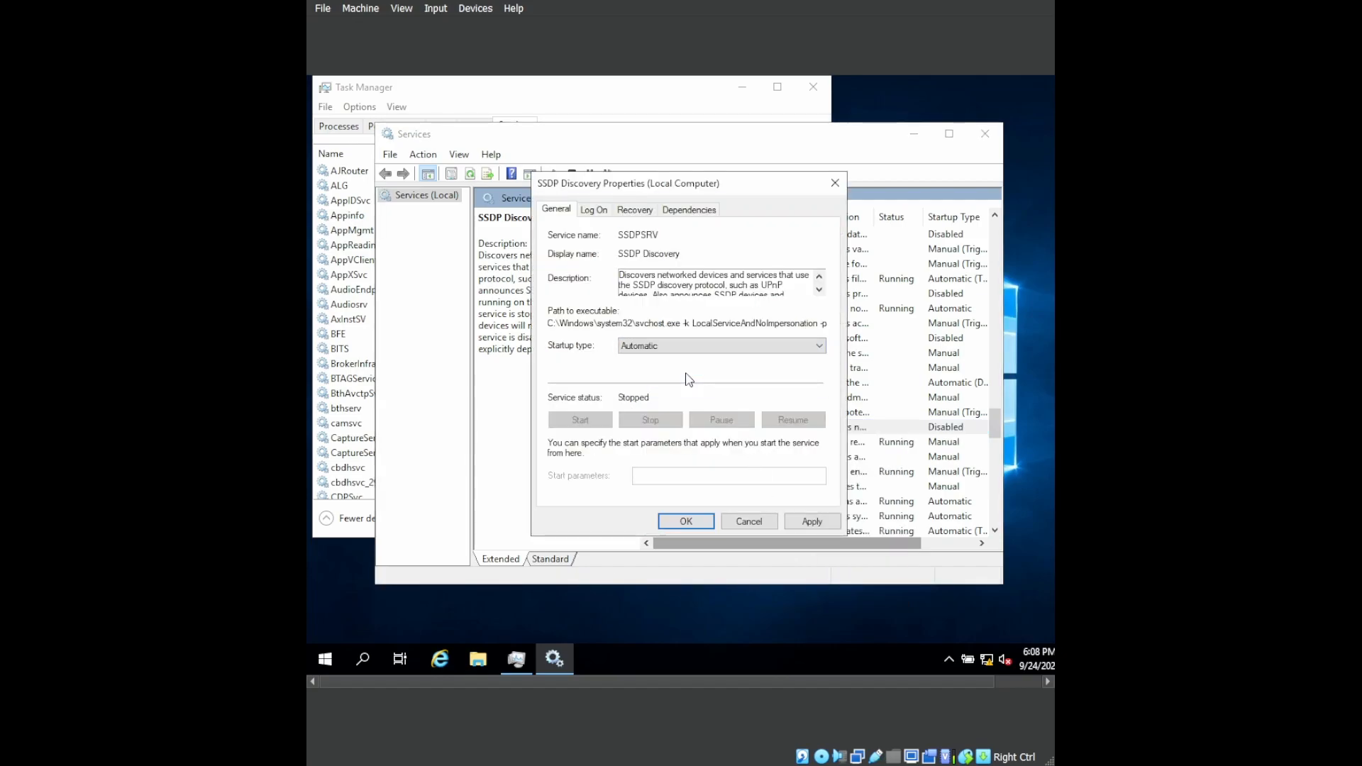
pyautogui.click(785, 518)
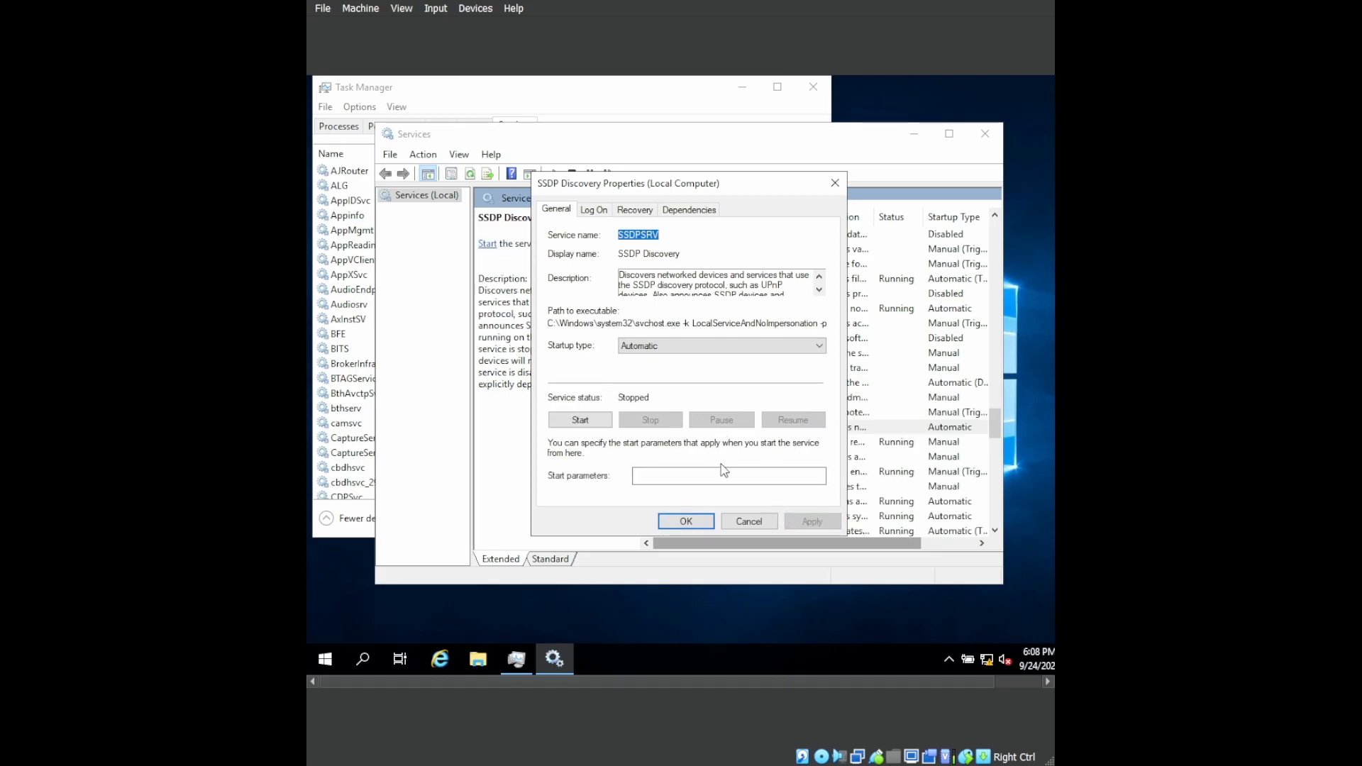
# Start the SSDP Discovery service and accept its properties.
pyautogui.click(598, 424)
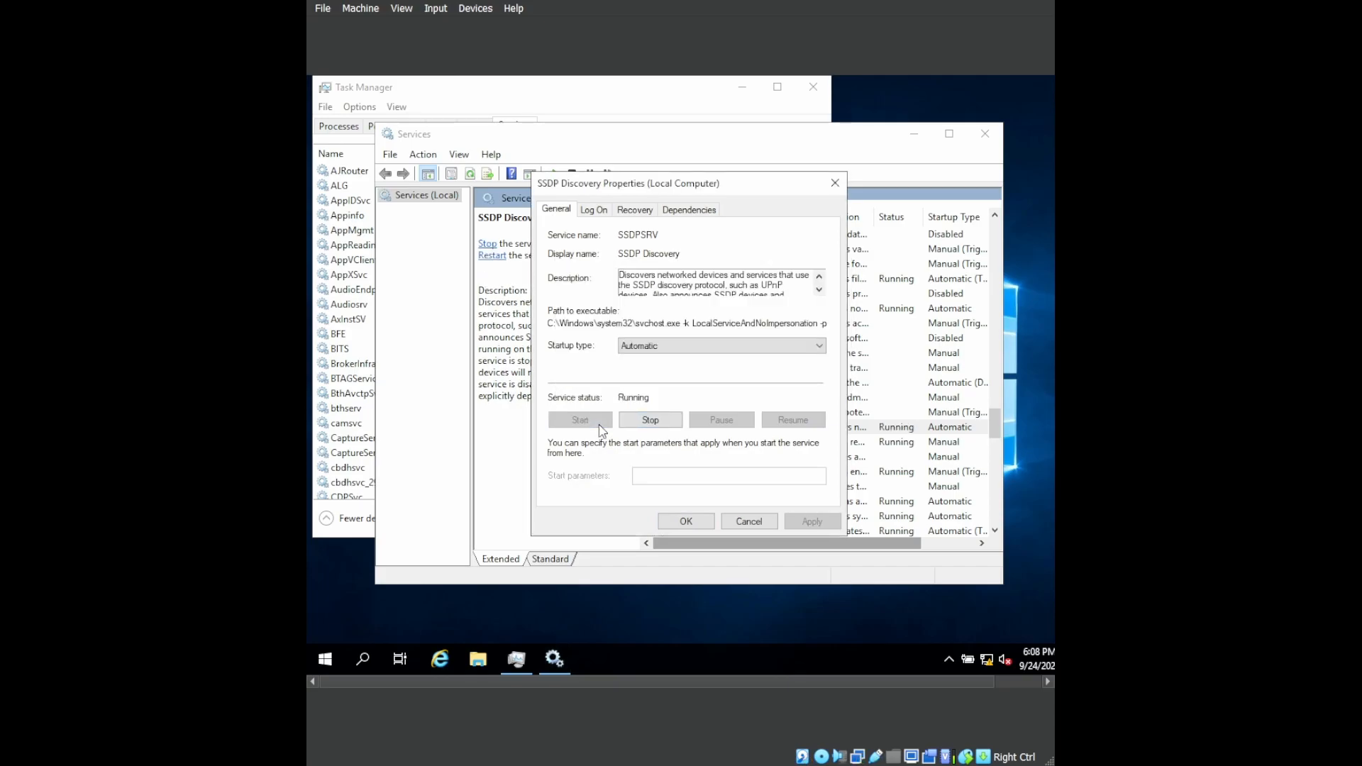
pyautogui.click(682, 521)
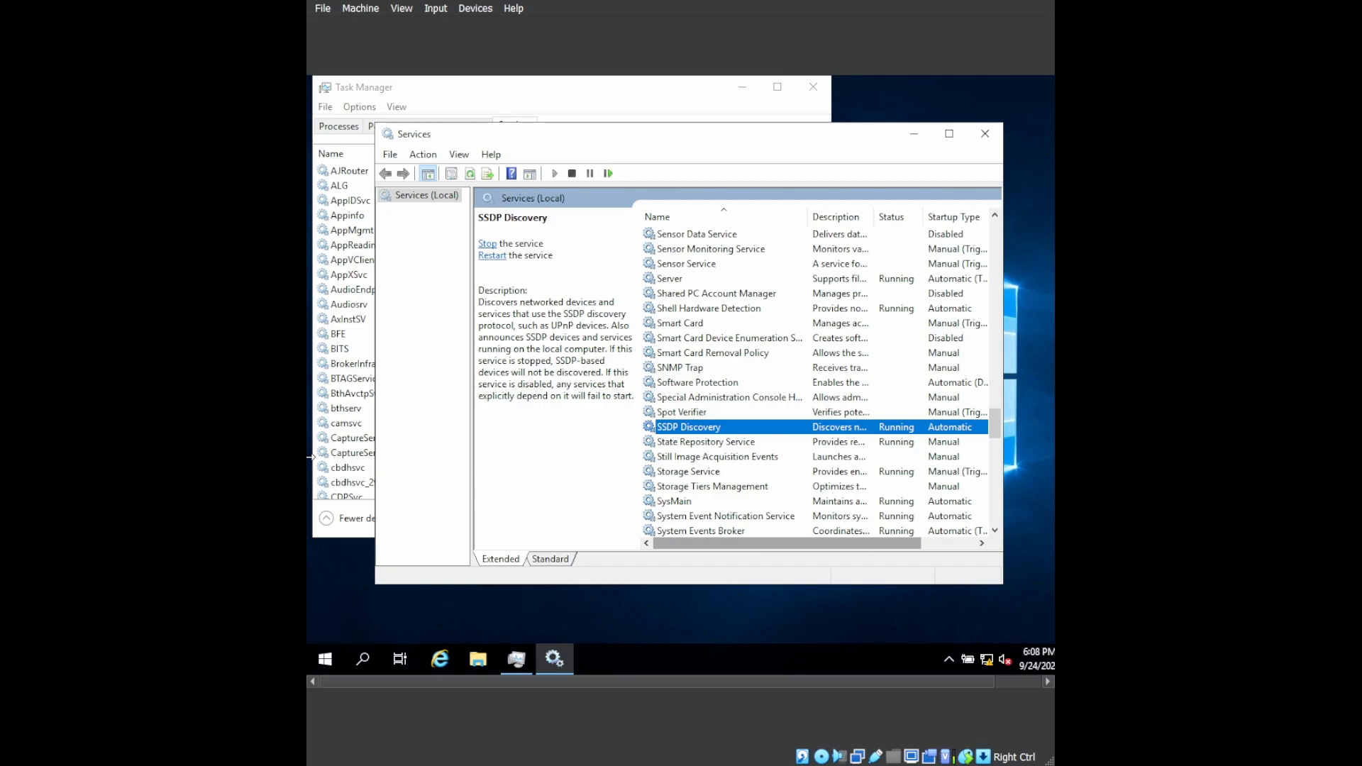
# Set the UPnP Device Host service's startup type to Automatic, start it, and close the Services console and Task Manager.
pyautogui.press('u')
pyautogui.press('Down')
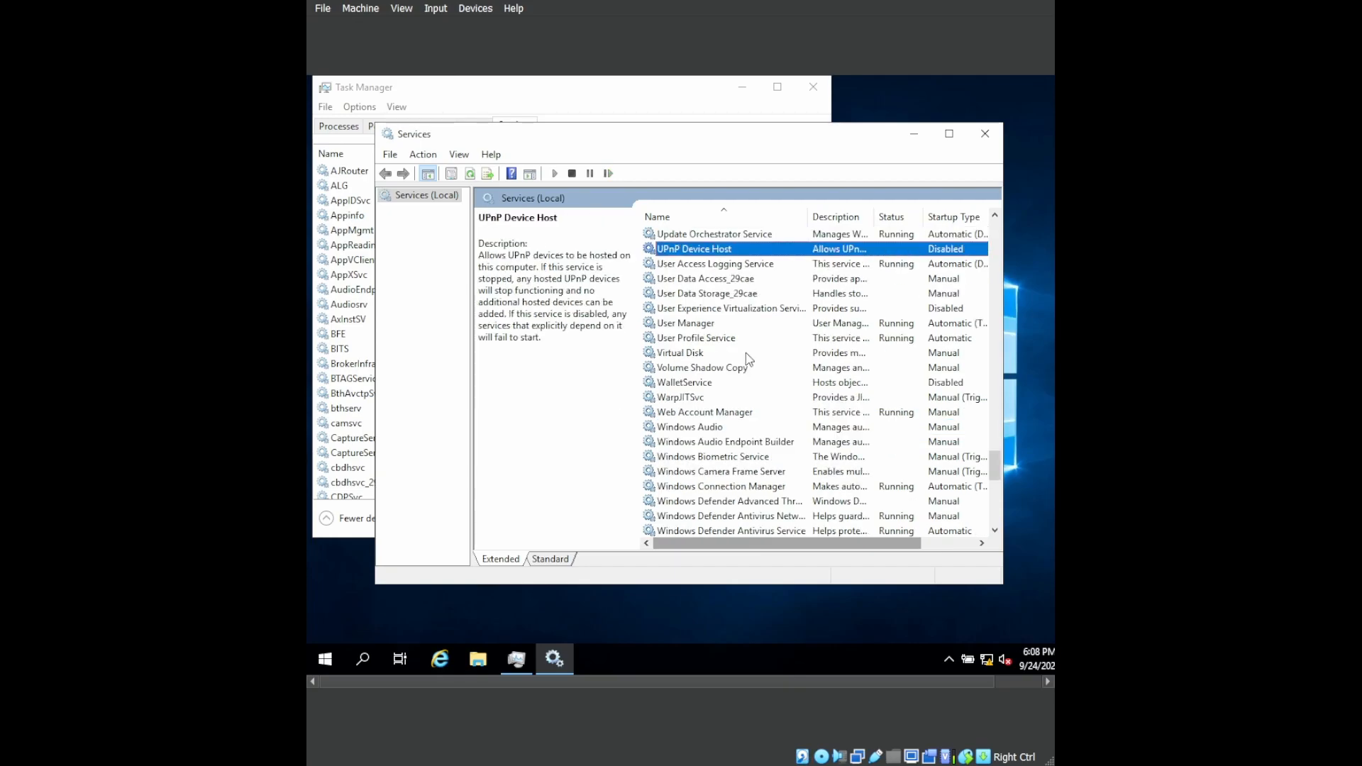
pyautogui.rightClick(722, 254)
pyautogui.click(769, 396)
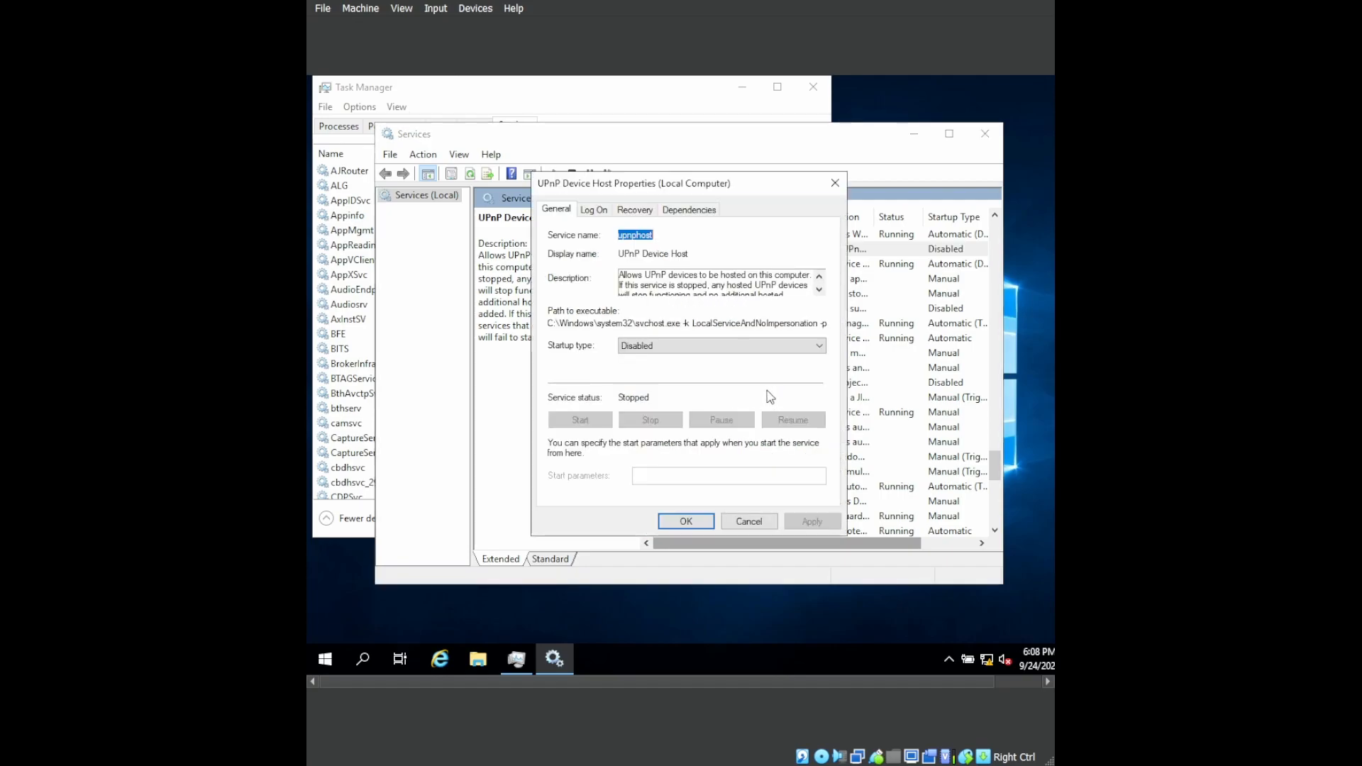
pyautogui.click(742, 347)
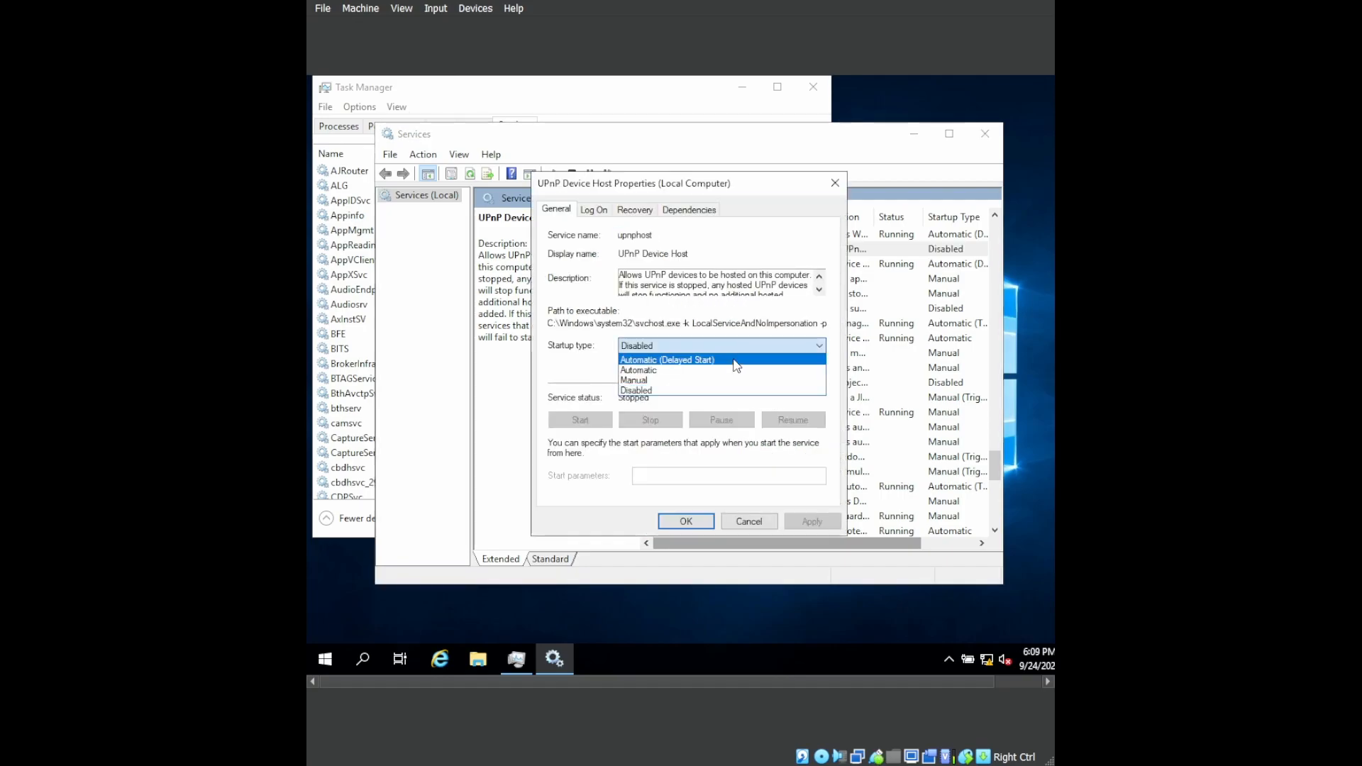
pyautogui.click(730, 369)
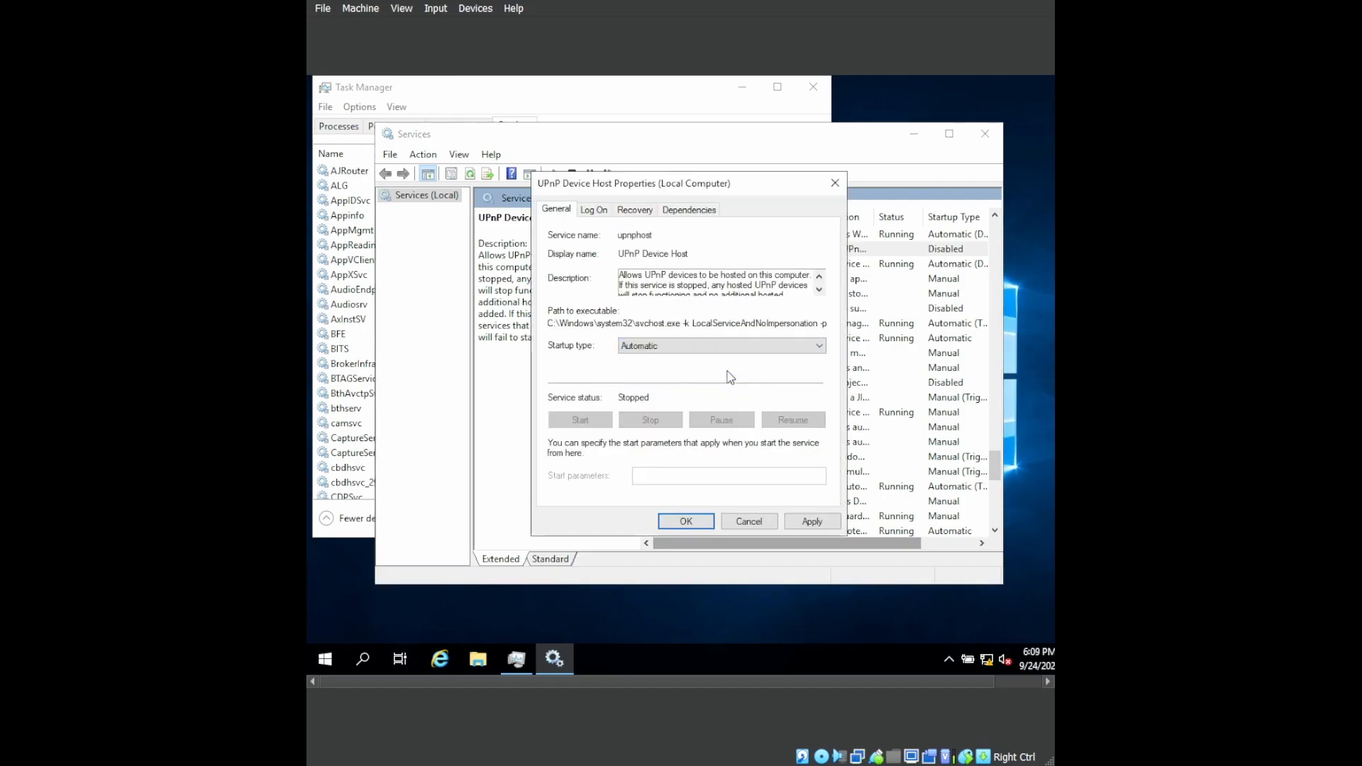
pyautogui.click(787, 518)
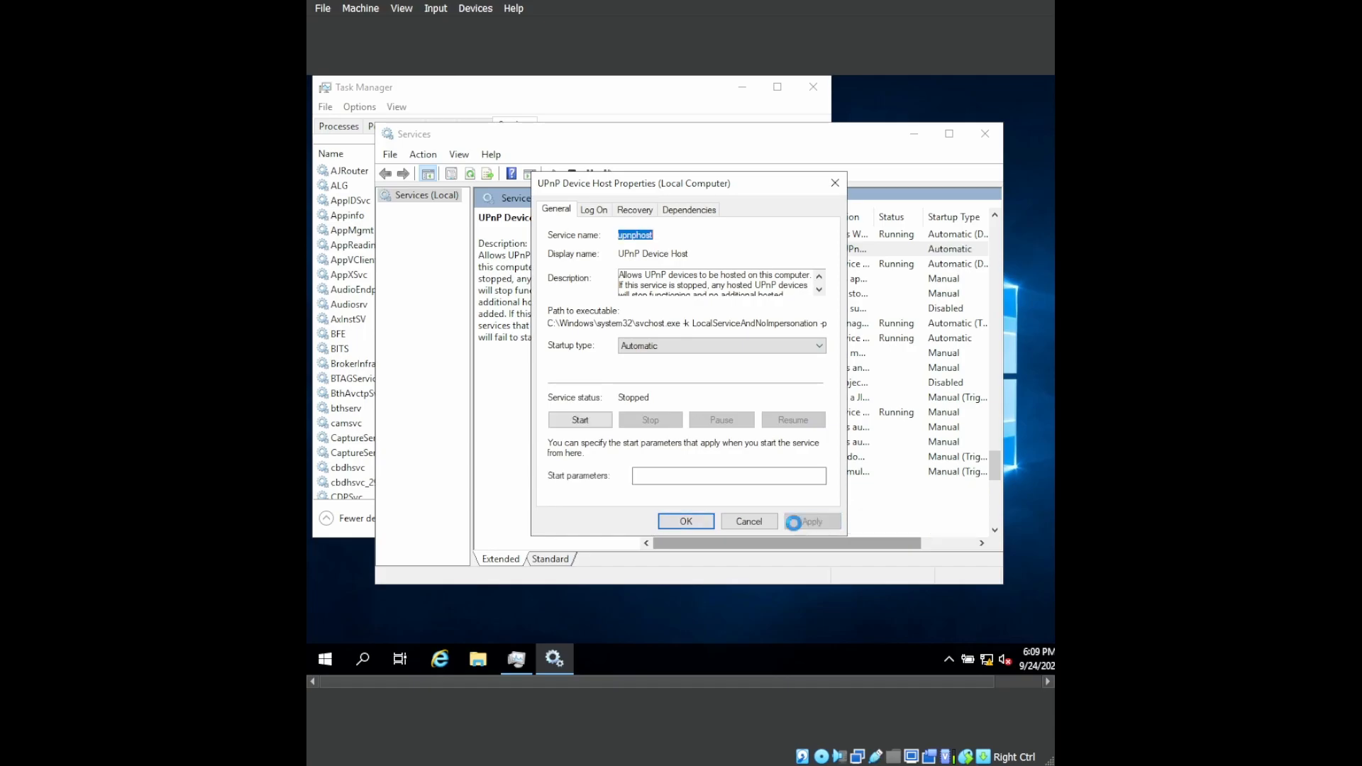
pyautogui.click(594, 421)
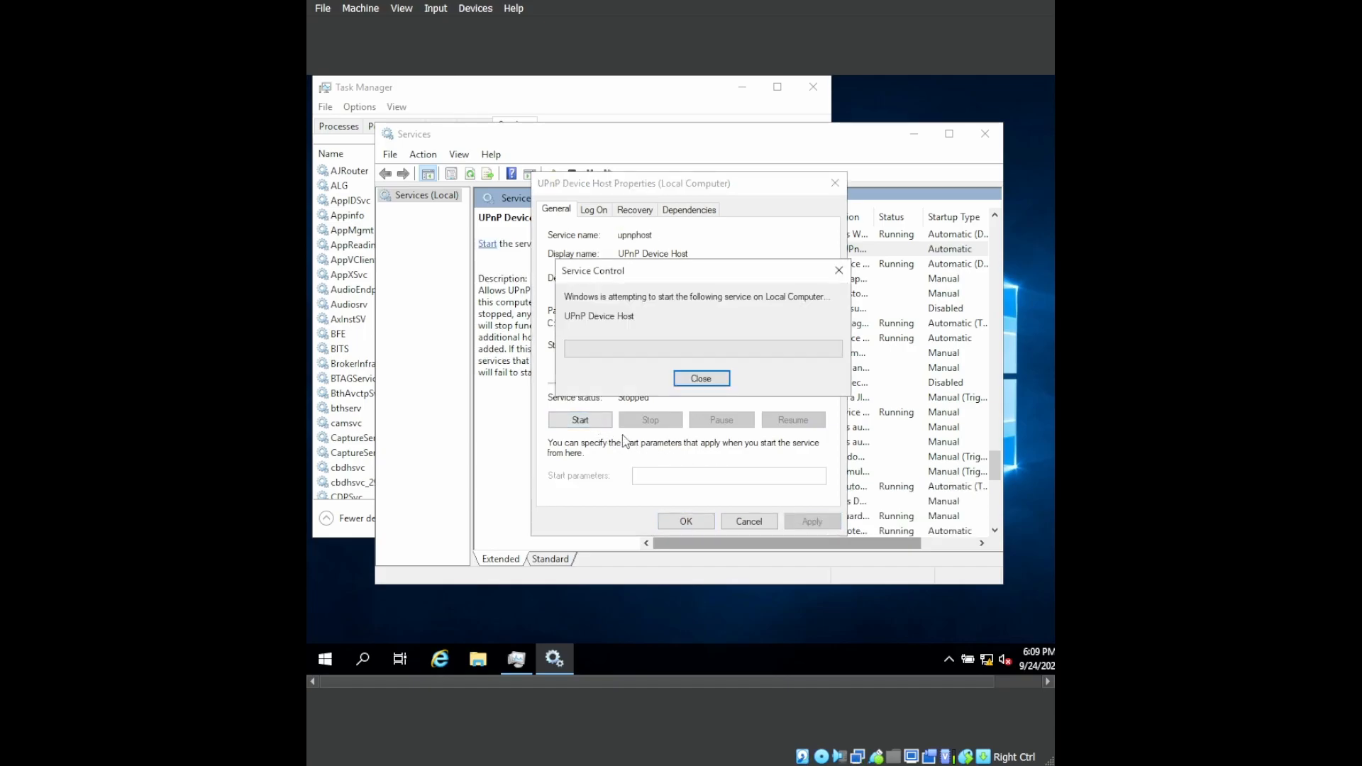
pyautogui.click(682, 522)
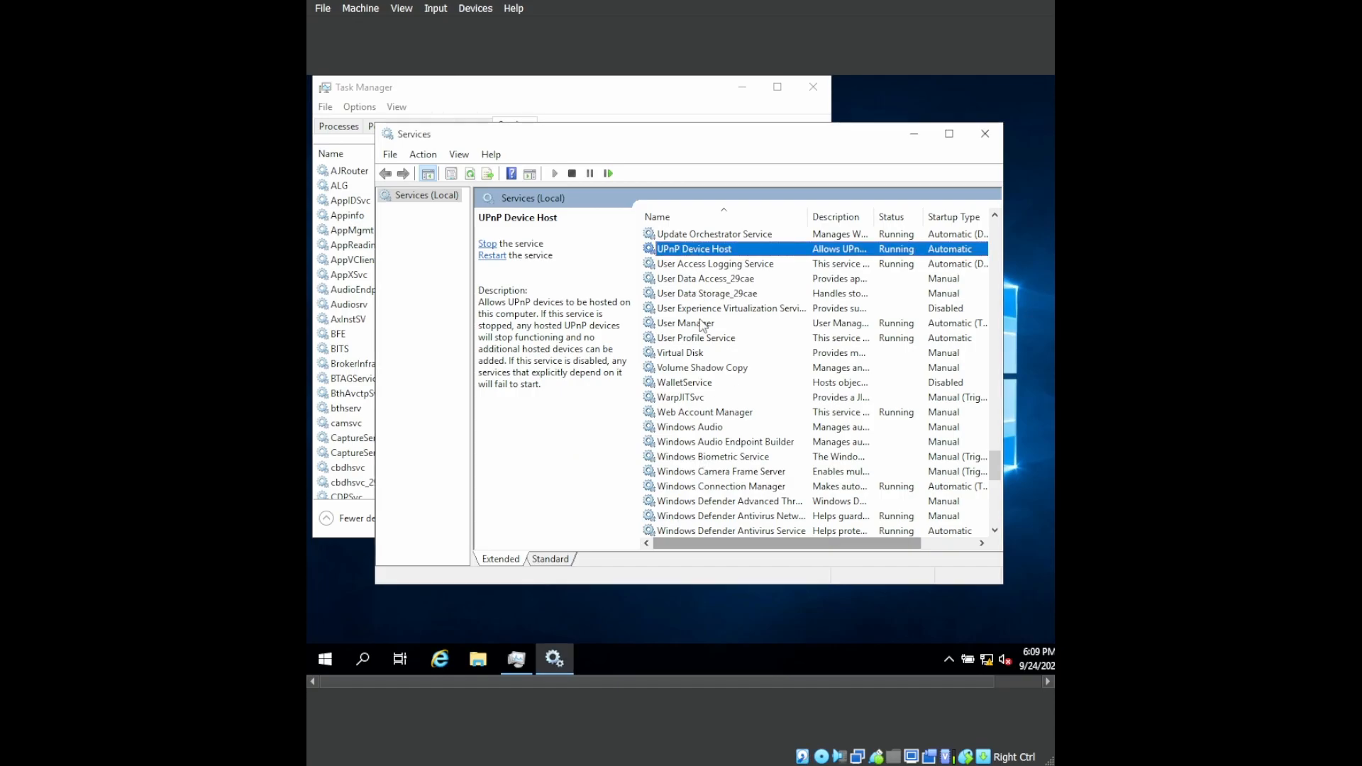
pyautogui.click(982, 134)
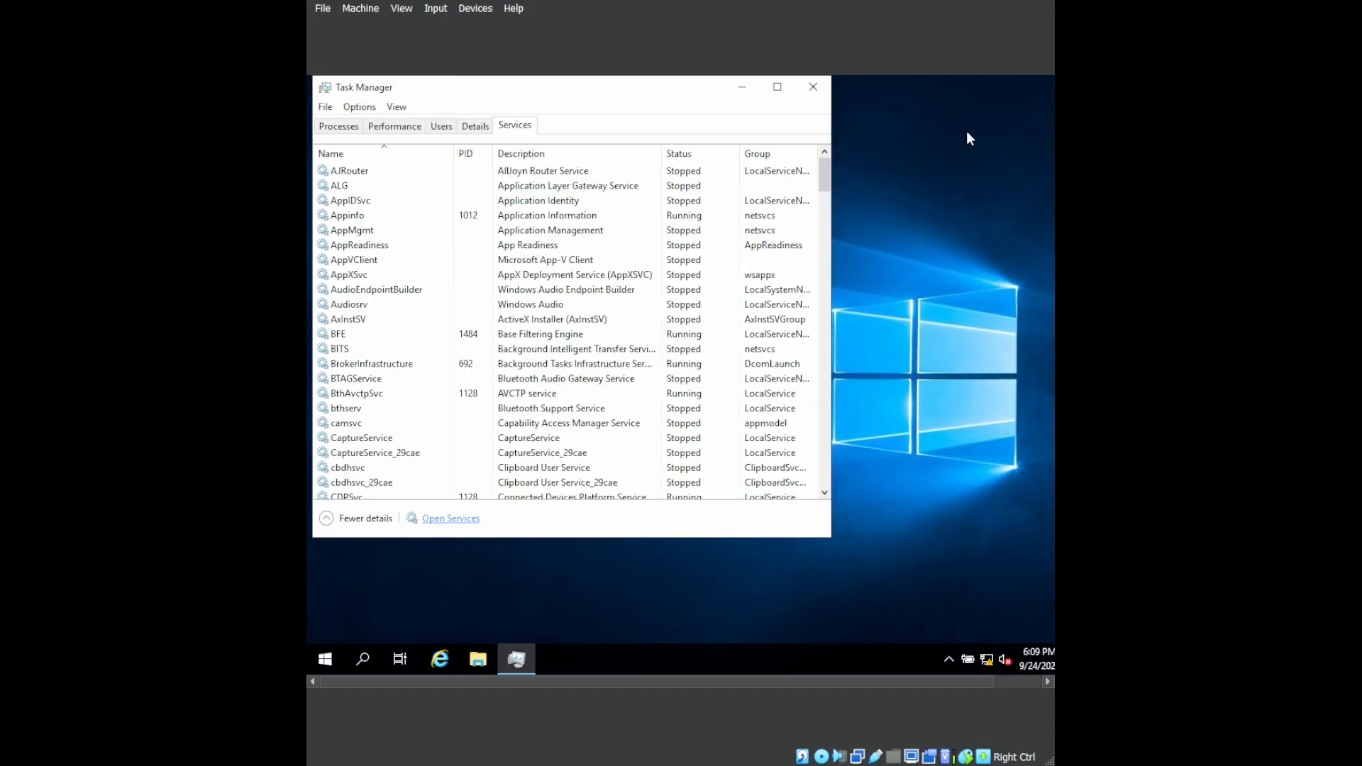
pyautogui.click(813, 88)
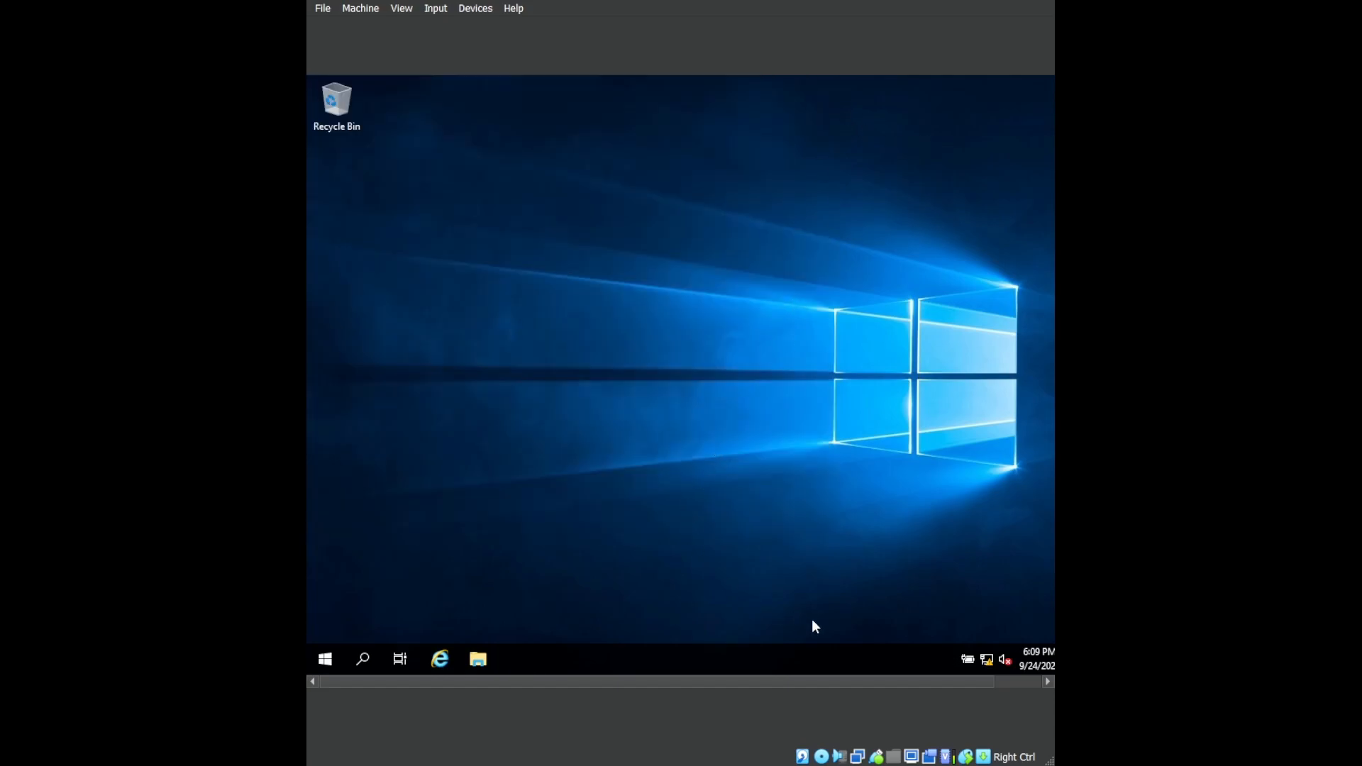
# Open the server's advanced sharing settings and review the options for the Private, Guest or Public, and All Networks profiles.
pyautogui.rightClick(987, 659)
pyautogui.click(989, 640)
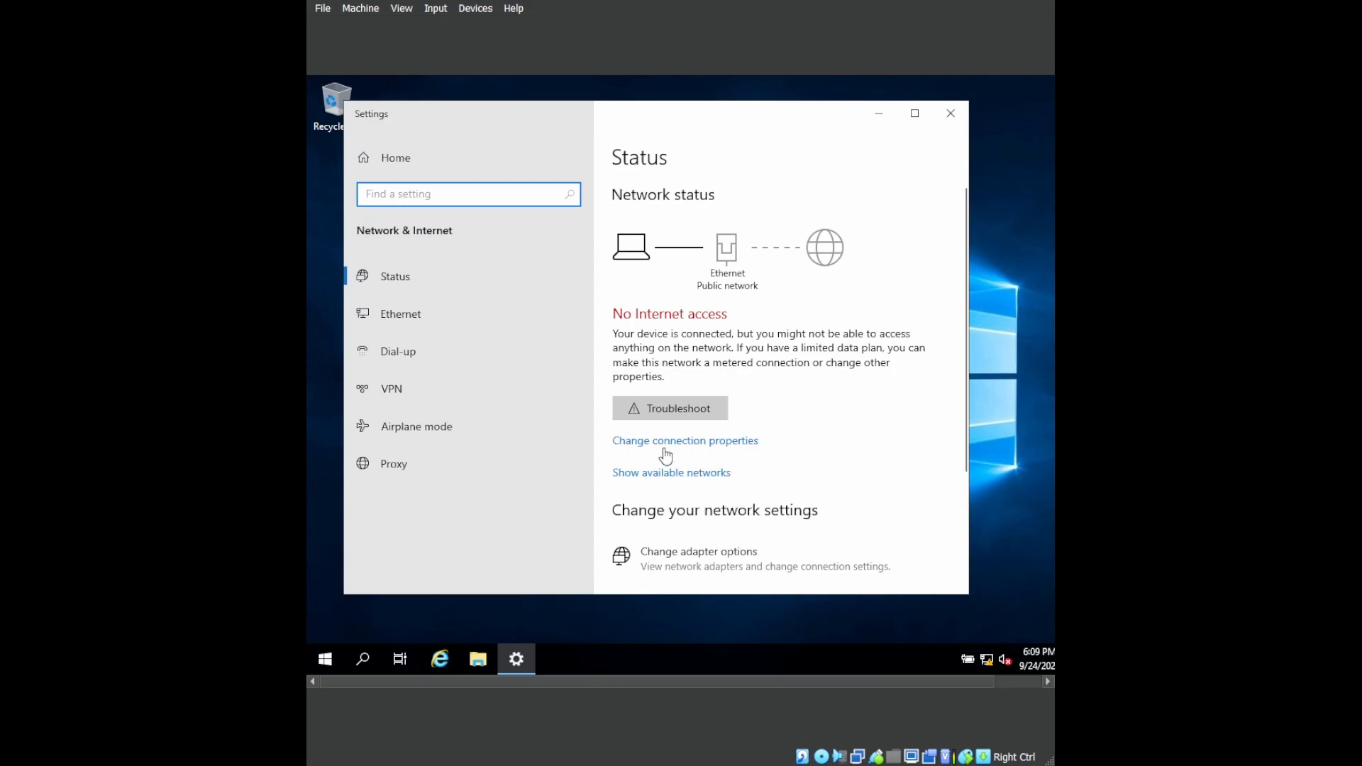
pyautogui.scroll(-2, 675, 546)
pyautogui.click(675, 546)
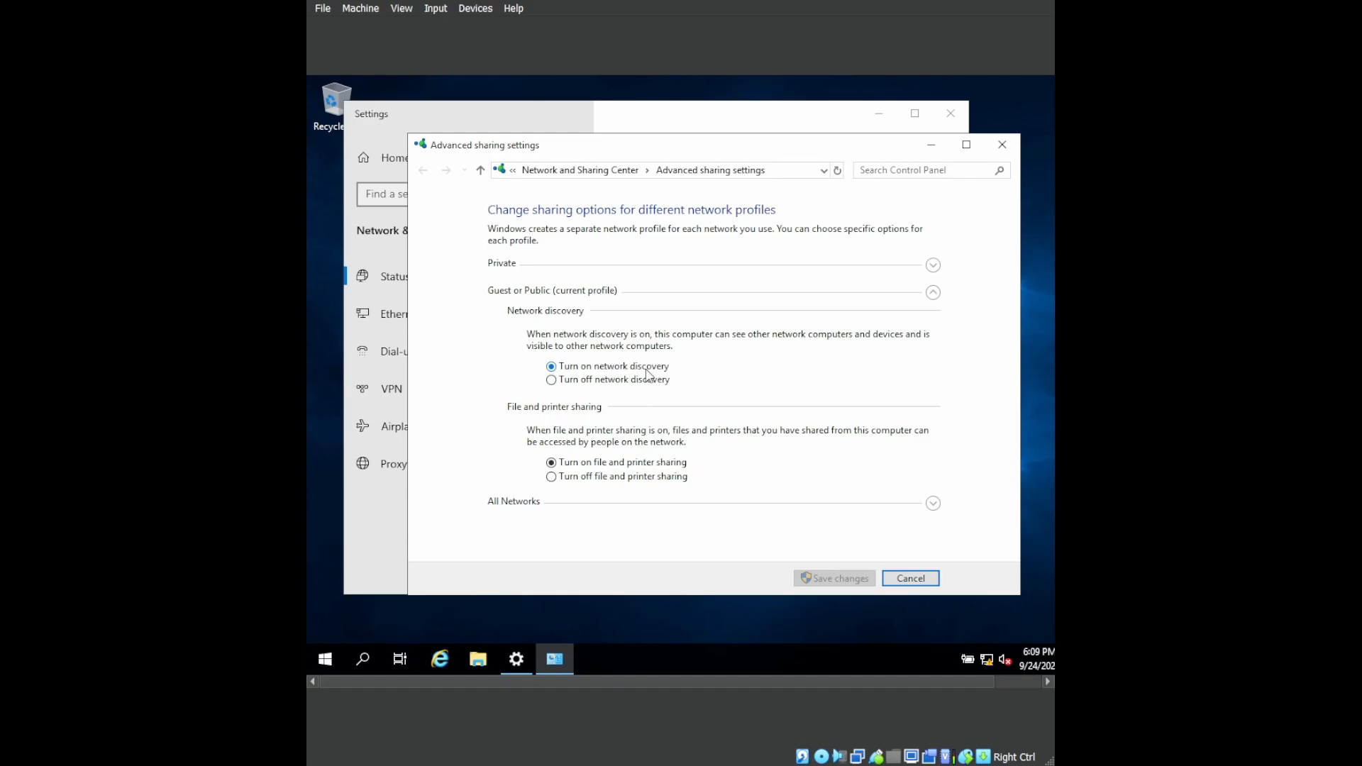
pyautogui.click(932, 502)
pyautogui.scroll(-1, 600, 361)
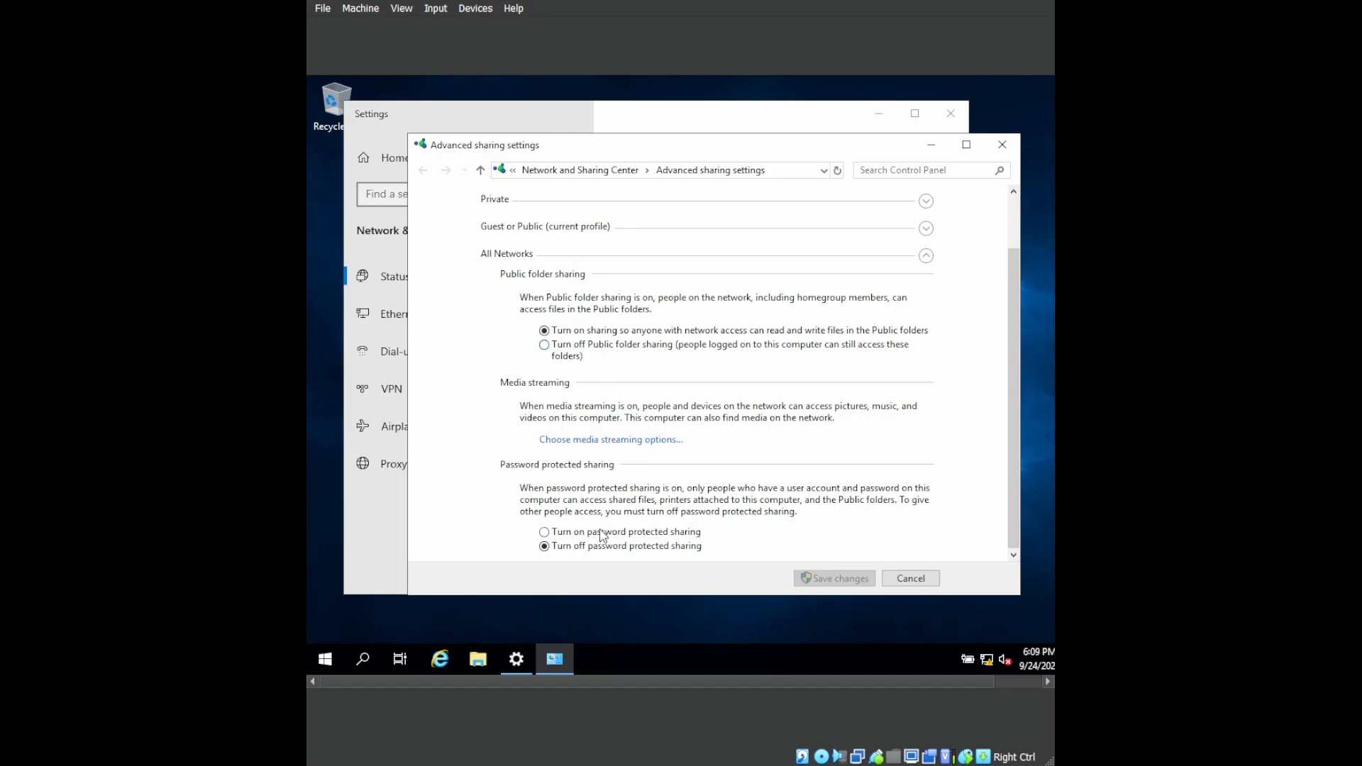
pyautogui.scroll(2, 613, 426)
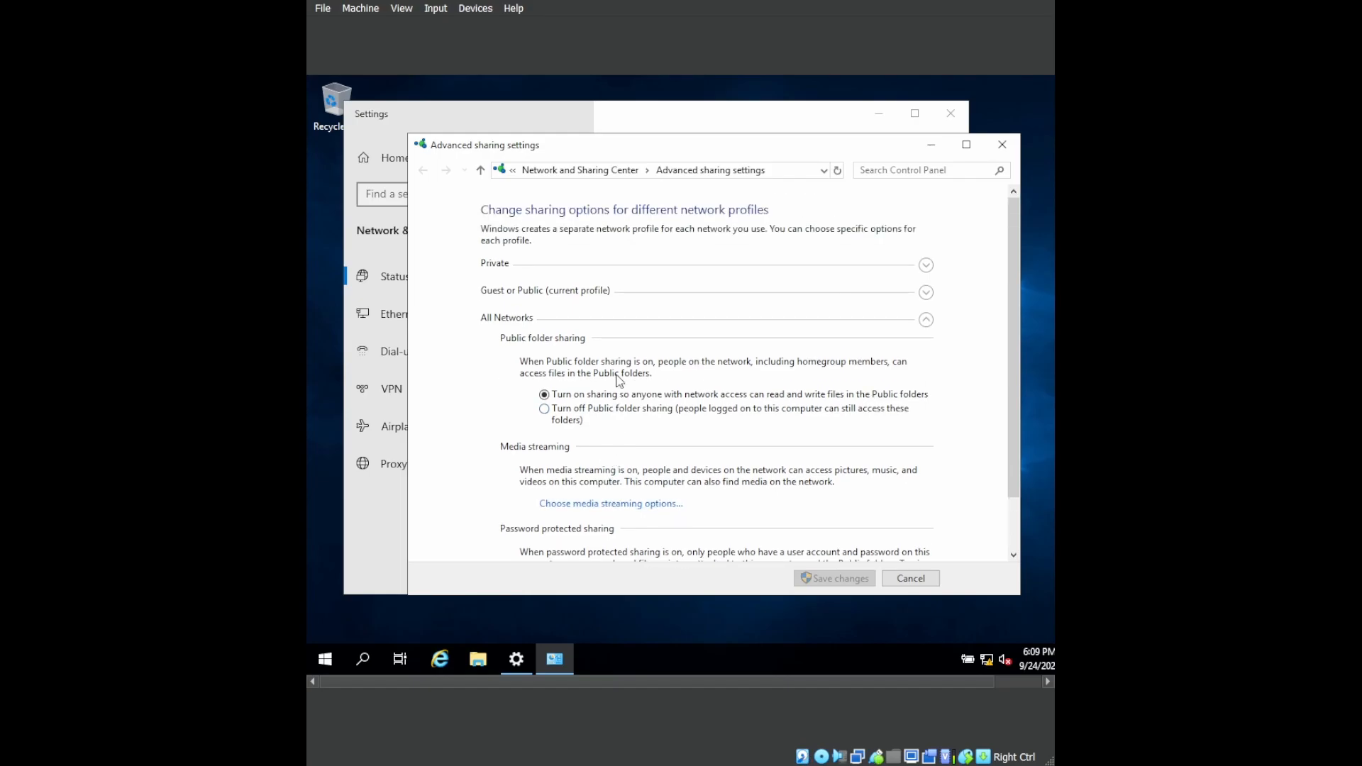
pyautogui.click(637, 271)
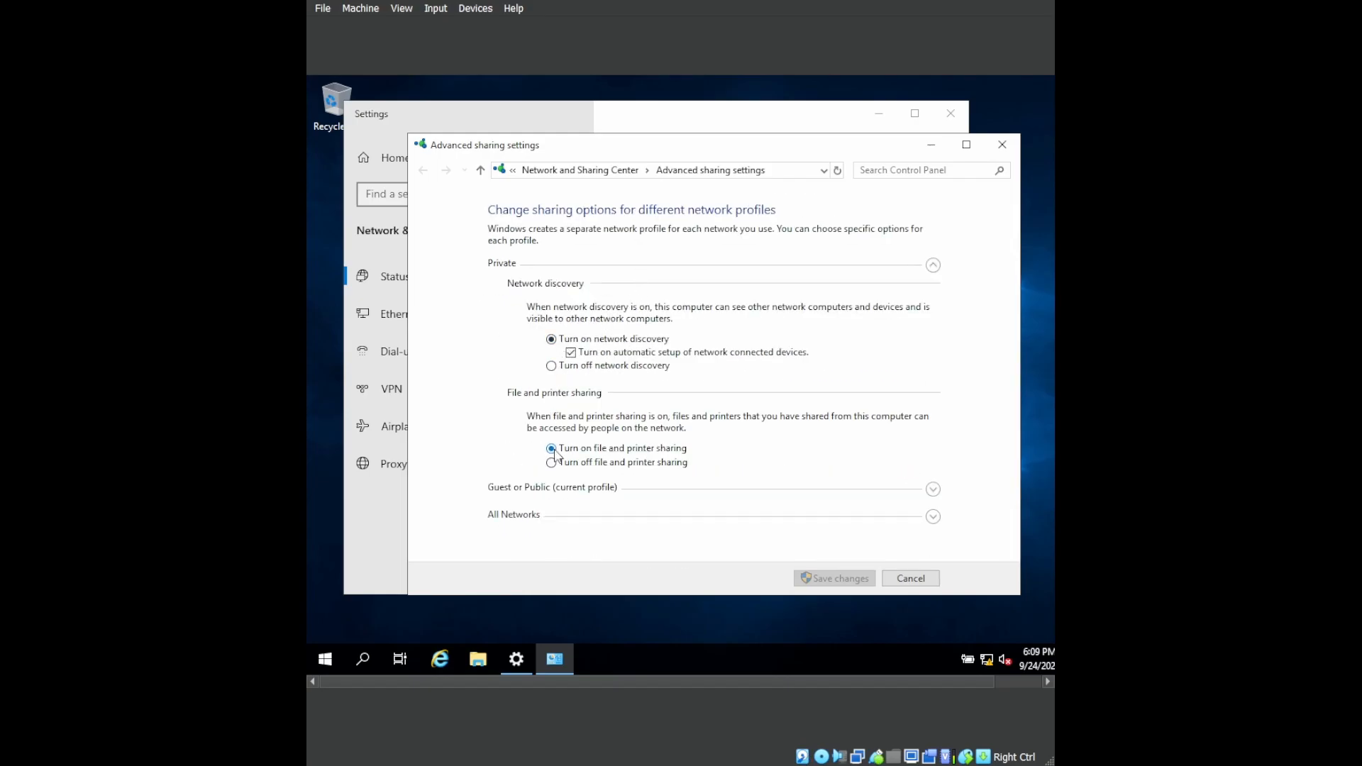
pyautogui.click(933, 517)
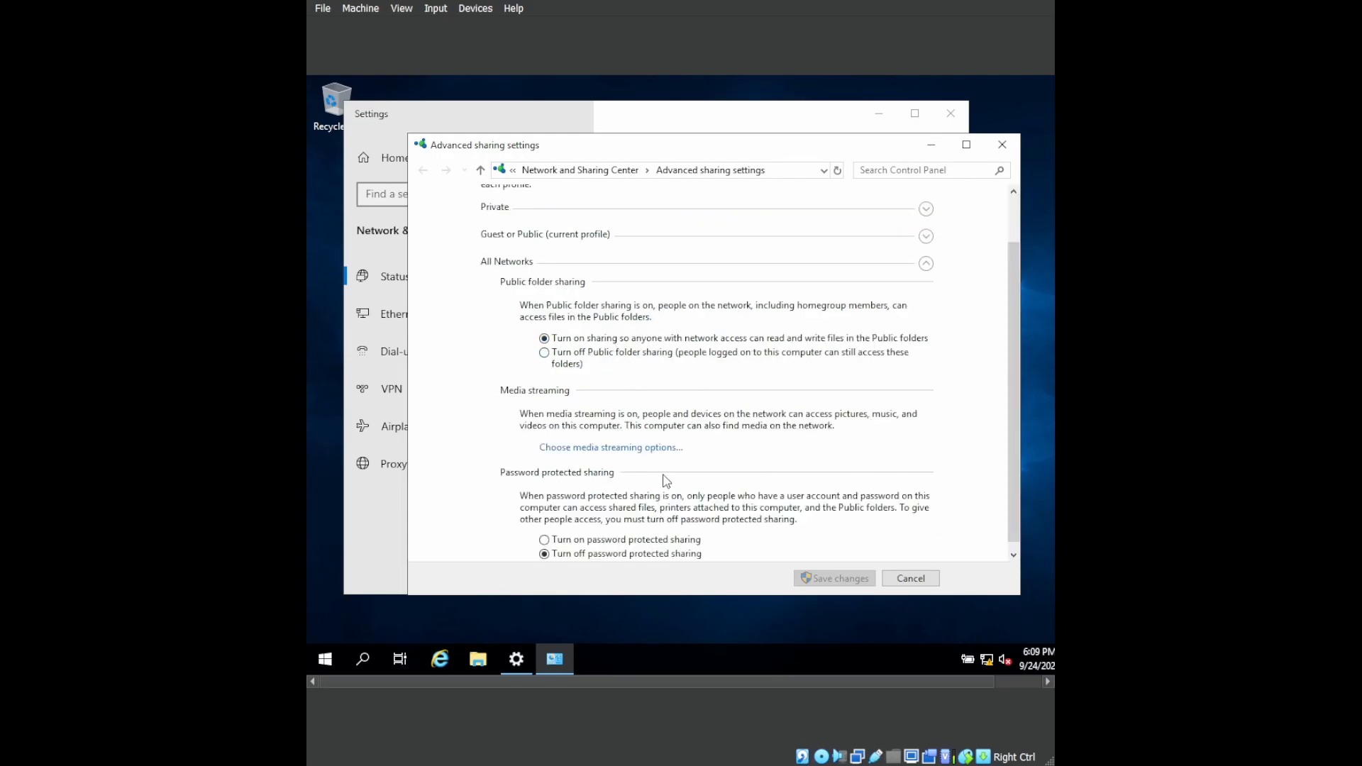
pyautogui.scroll(2, 638, 461)
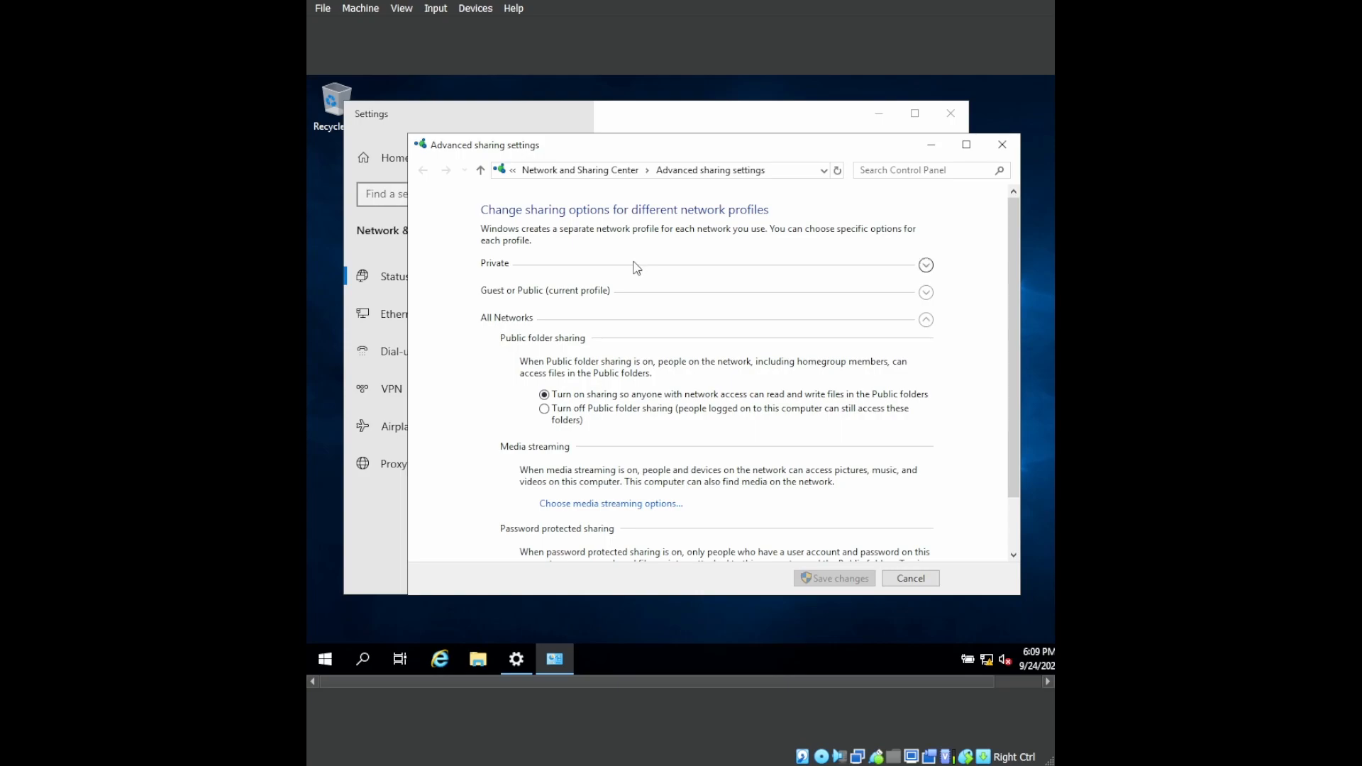
pyautogui.click(636, 265)
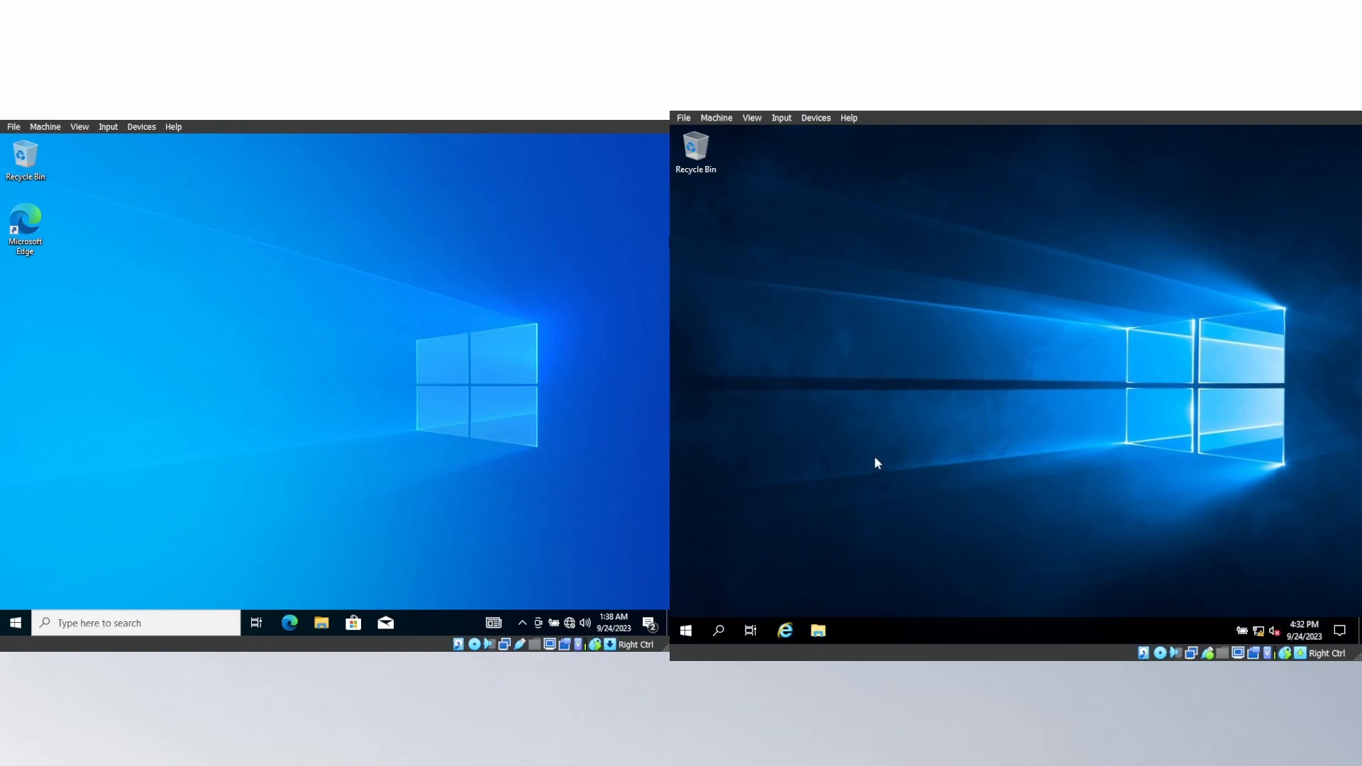
# Open a Command Prompt on the Windows Server machine and ping the loopback address 127.0.0.1.
pyautogui.press('super+r')
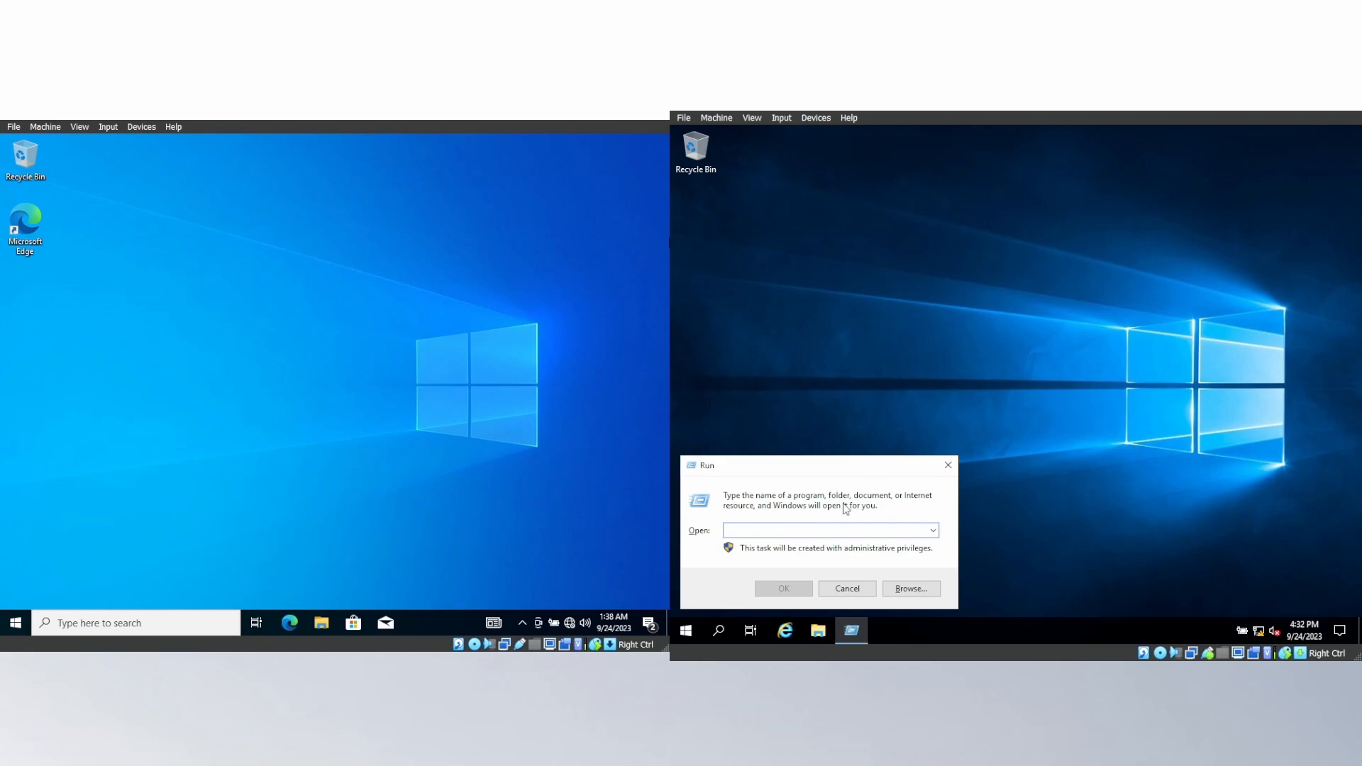
pyautogui.write('cmd')
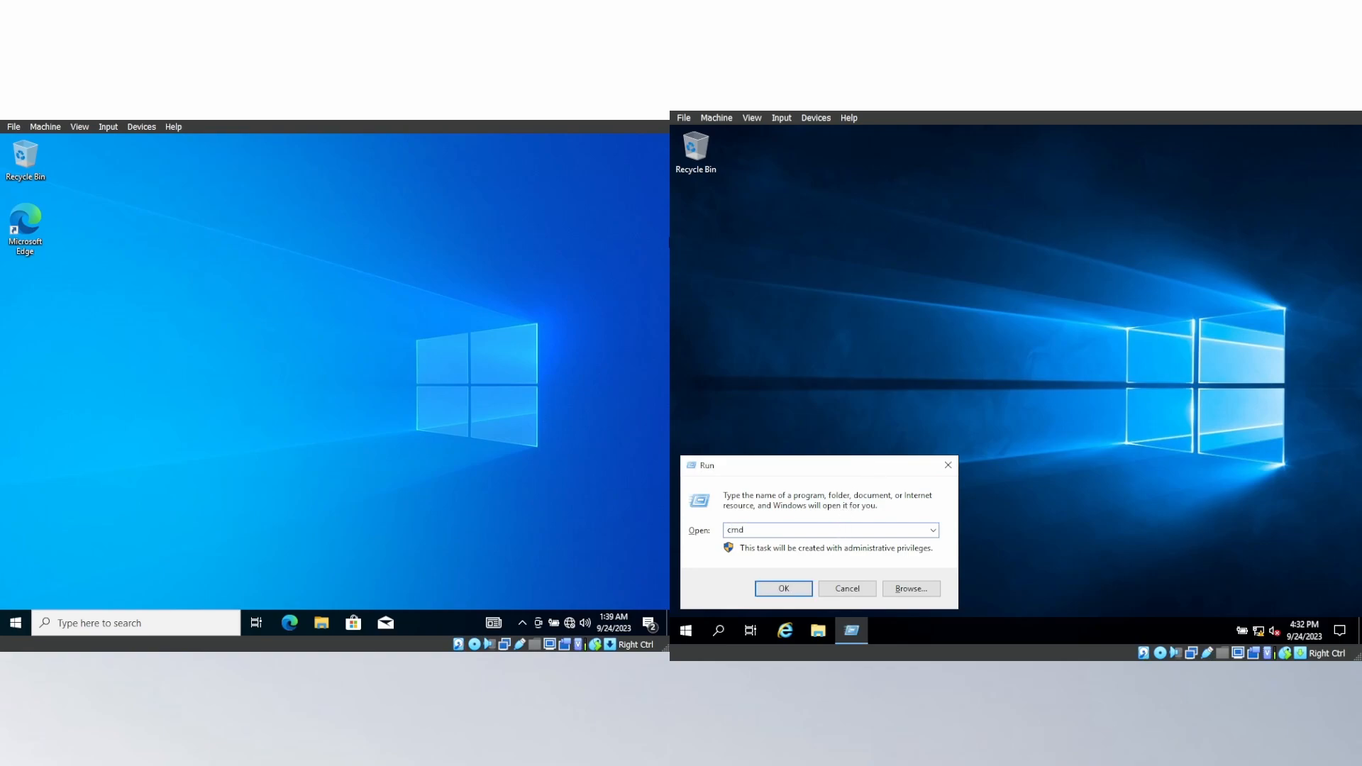
pyautogui.press('Return')
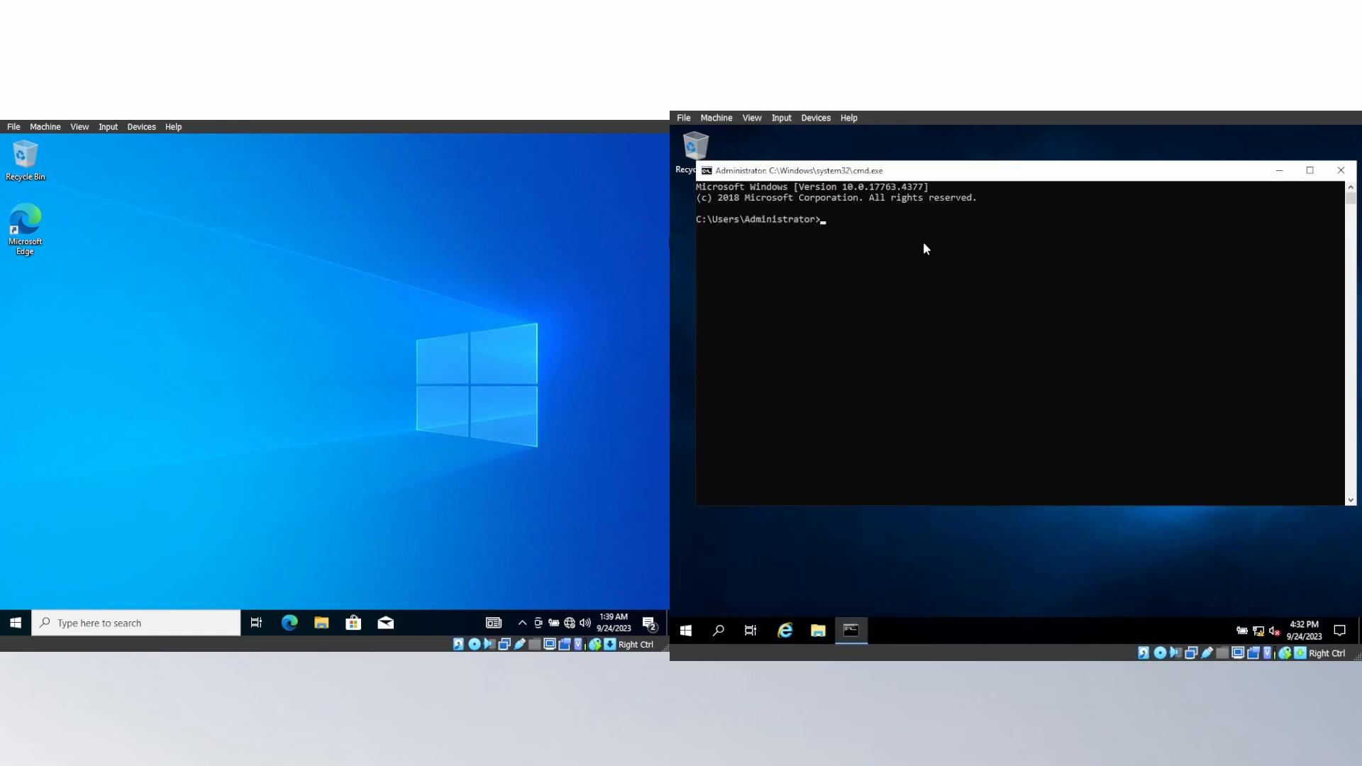
pyautogui.write('ping 127.0.0.1')
pyautogui.press('Return')
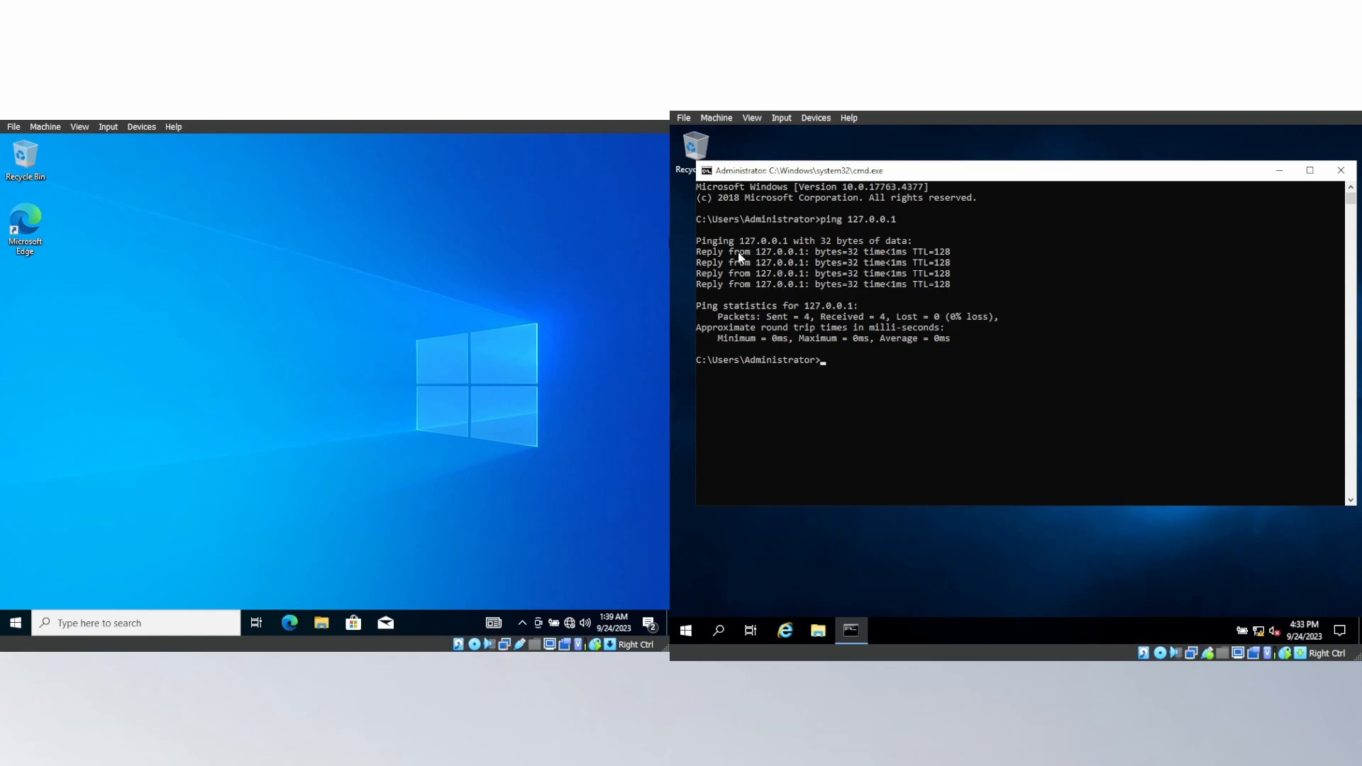
# Ping the Windows 10 client at 192.168.0.2 from the server's Command Prompt.
pyautogui.write('ping 192.168.0.2')
pyautogui.press('Return')
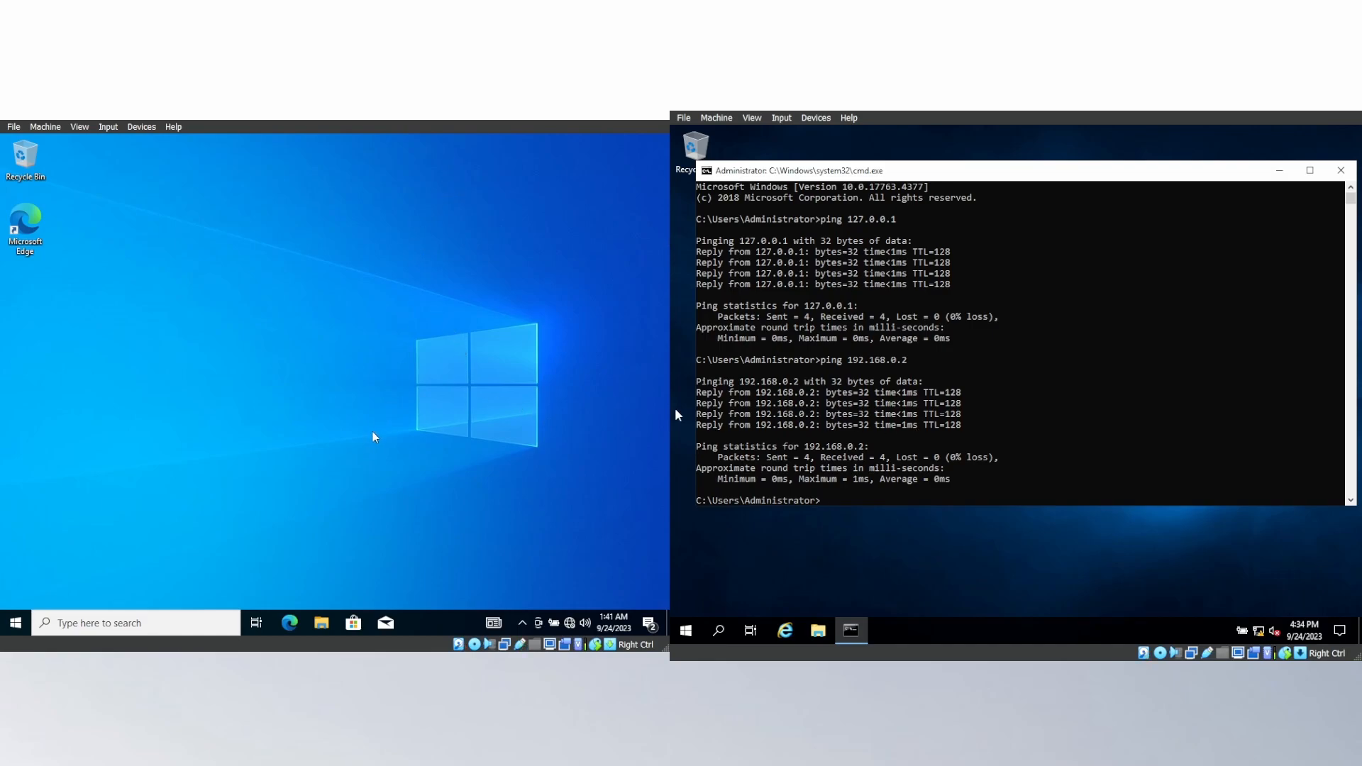
# Open a Command Prompt on the Windows 10 client and ping the loopback address 127.0.0.1.
pyautogui.press('super+r')
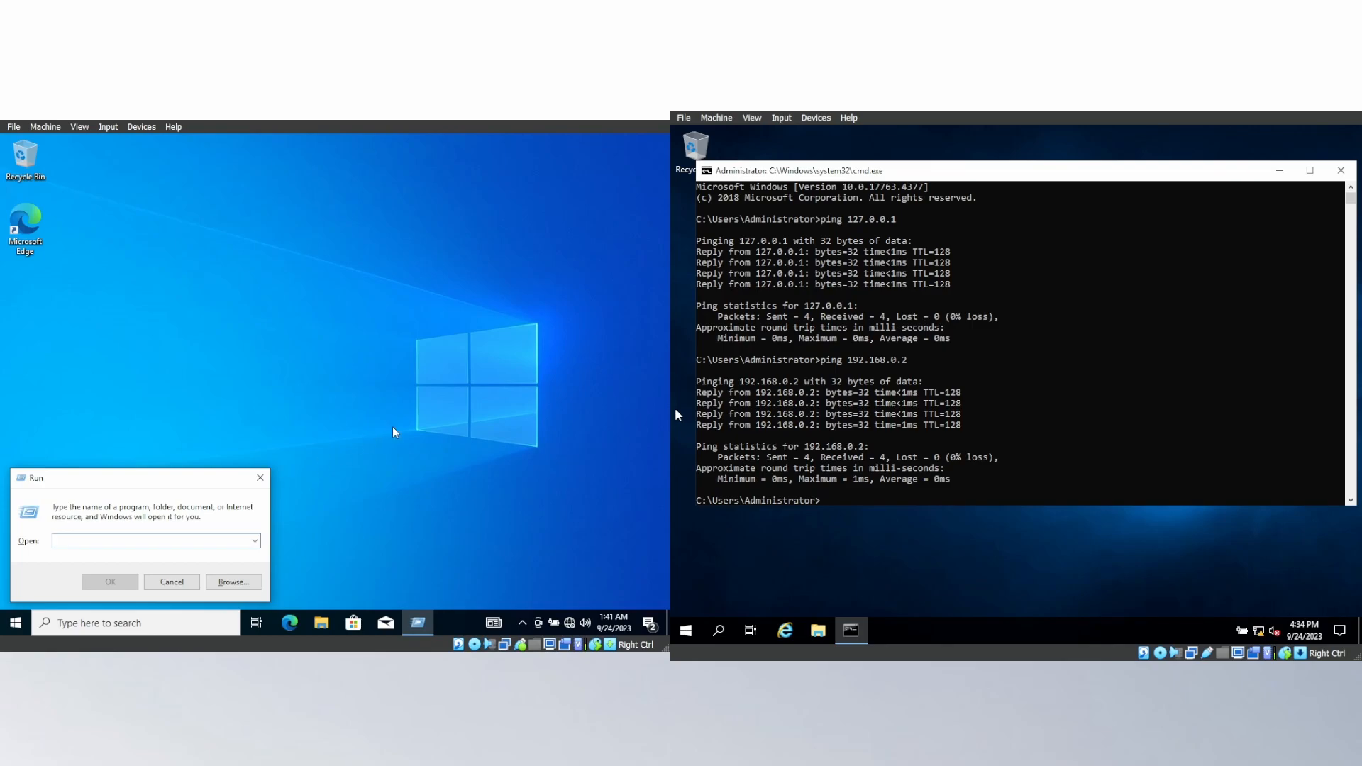
pyautogui.write('cmd')
pyautogui.press('Return')
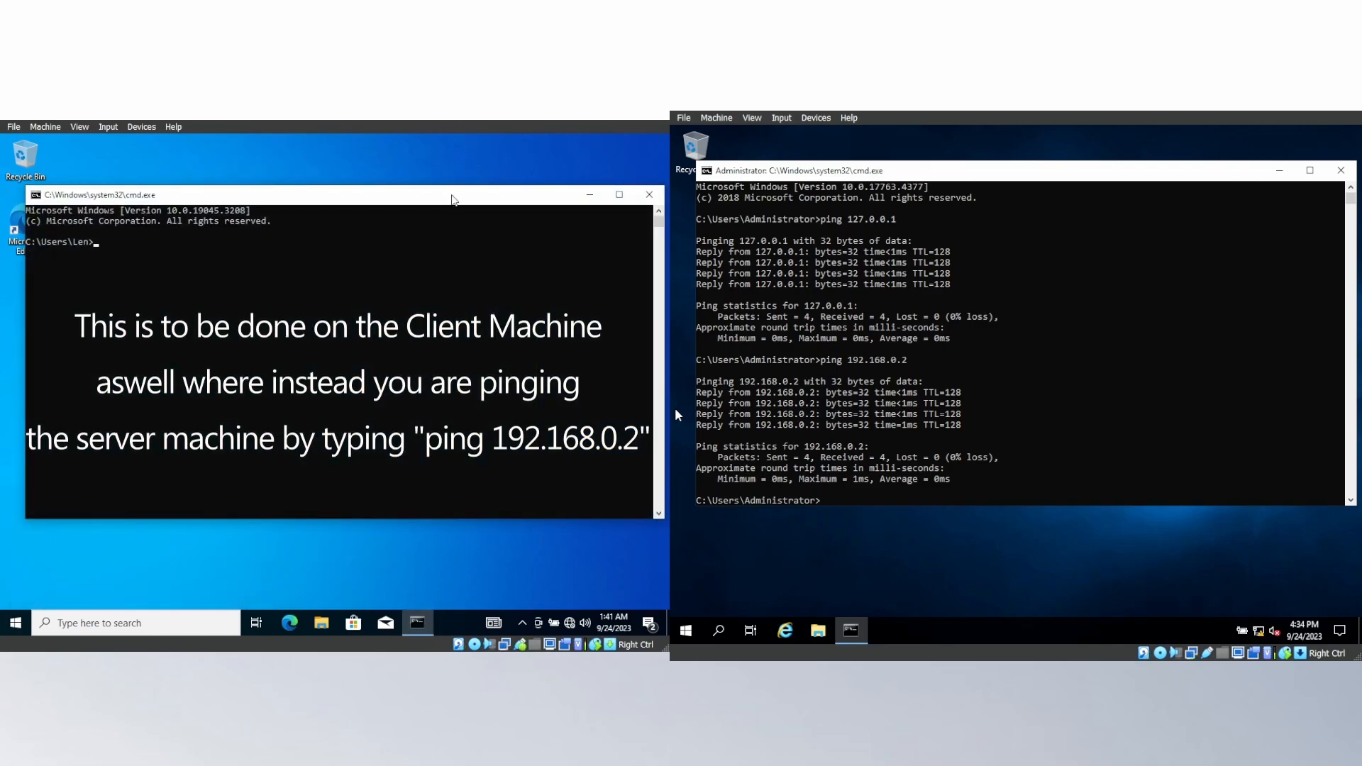
pyautogui.write('ping 127.0.0.1')
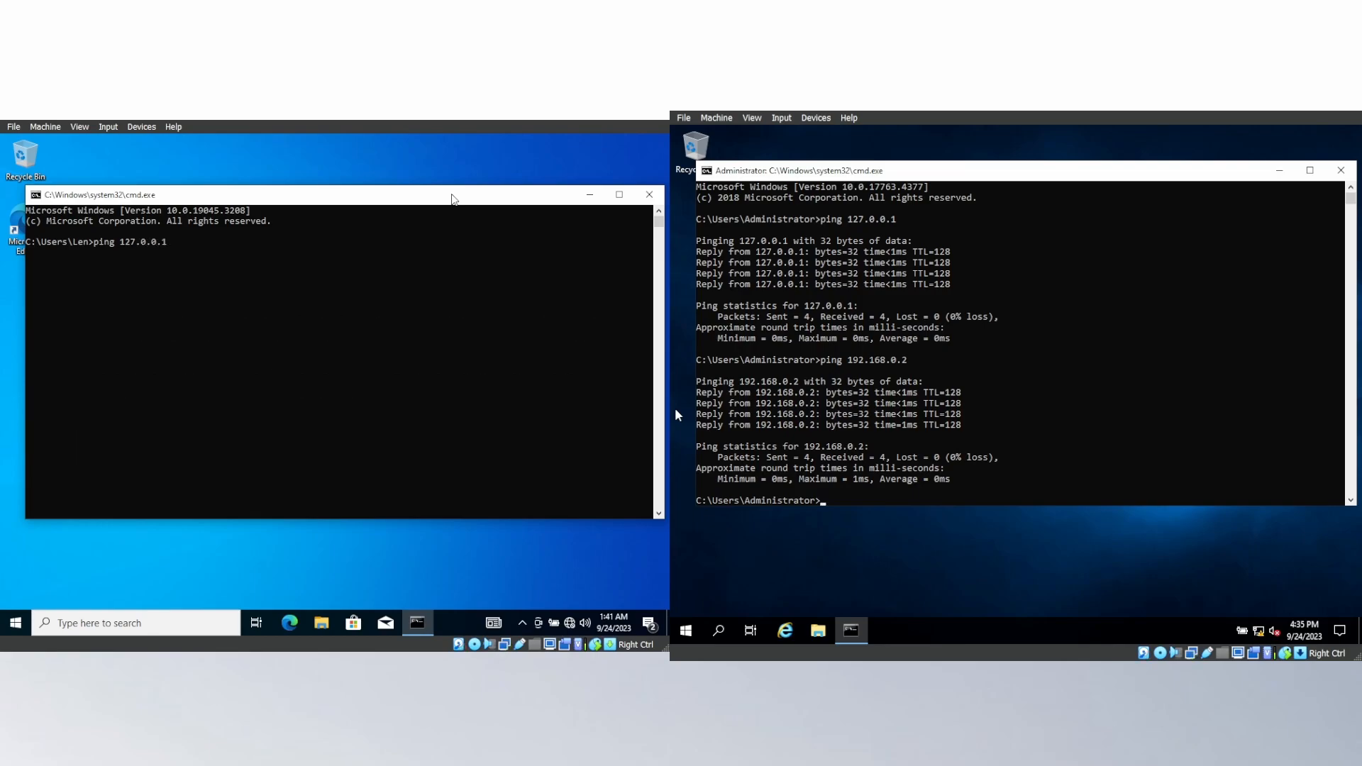
pyautogui.press('Return')
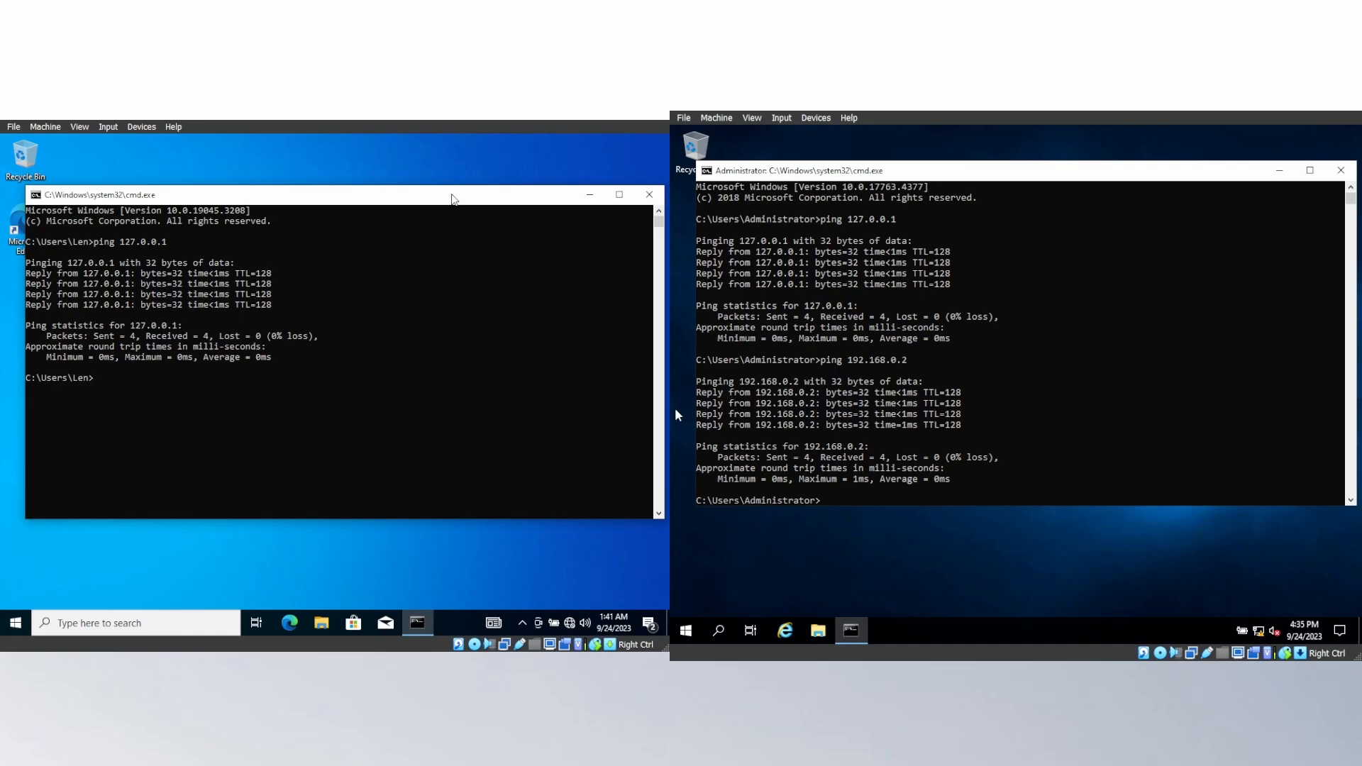
# Ping the Windows Server machine at 192.168.0.1 from the client's Command Prompt.
pyautogui.write('ping 192.168.0.1')
pyautogui.press('Return')
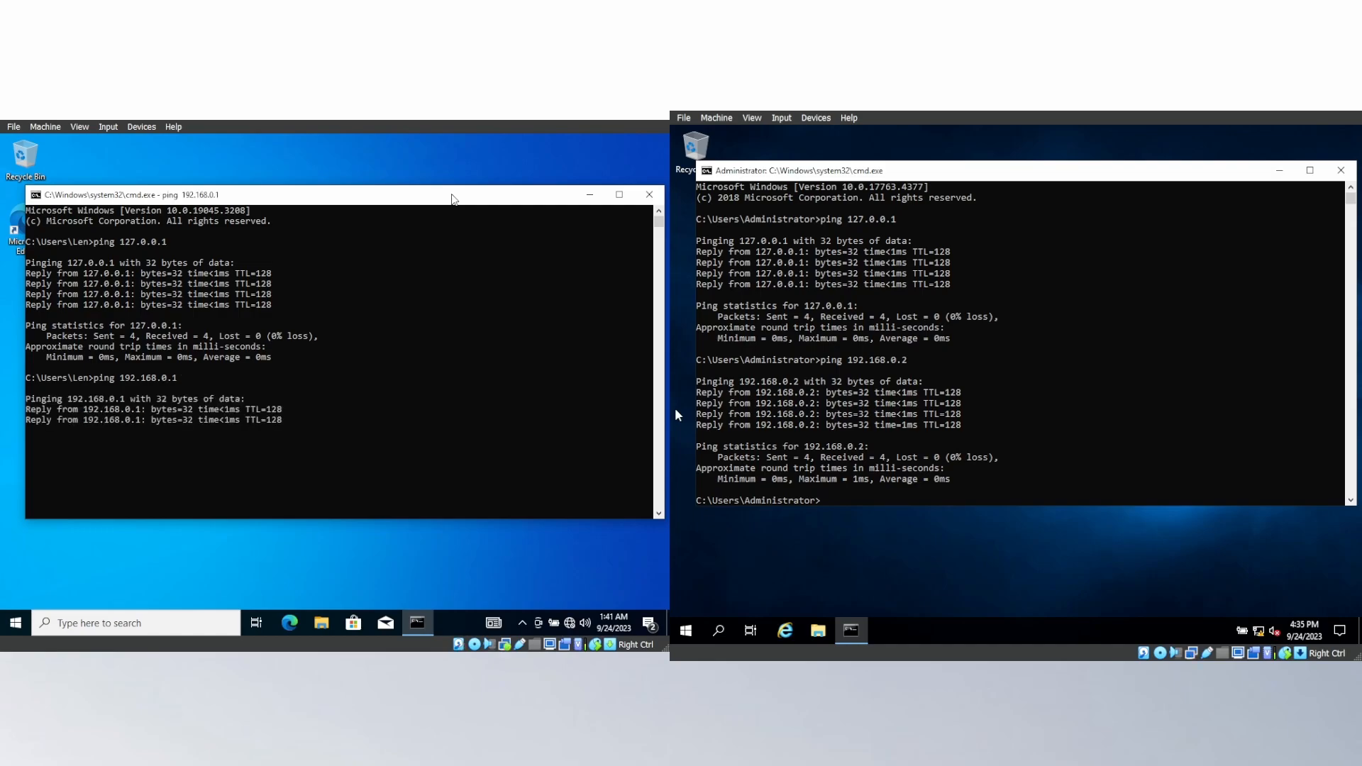